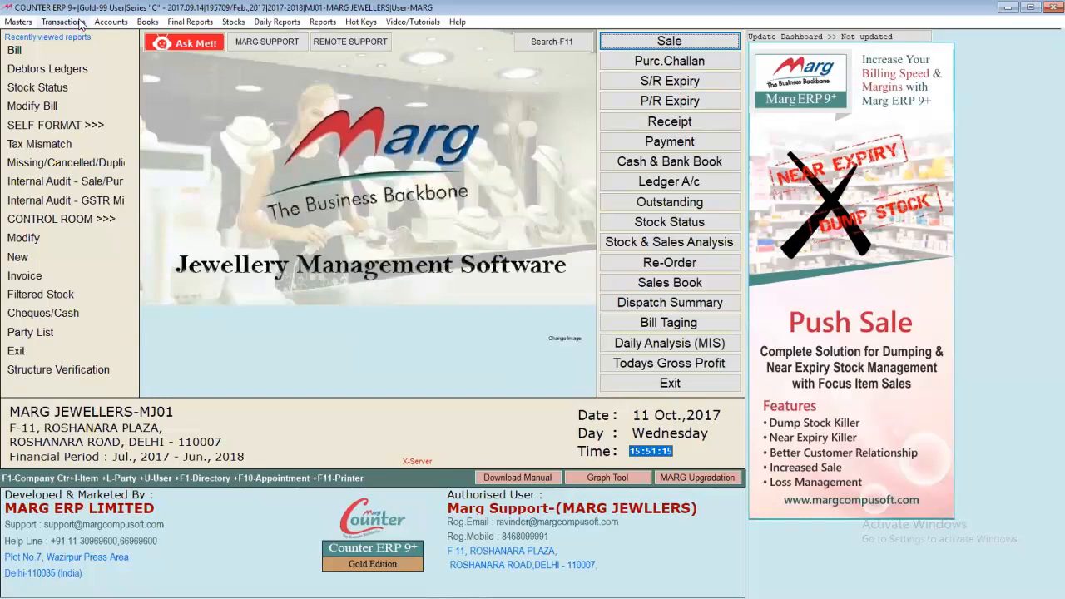
Under Self Format > K Label Format, create a new label format named 44
{"action": "left_click", "coordinate": [56, 126]}
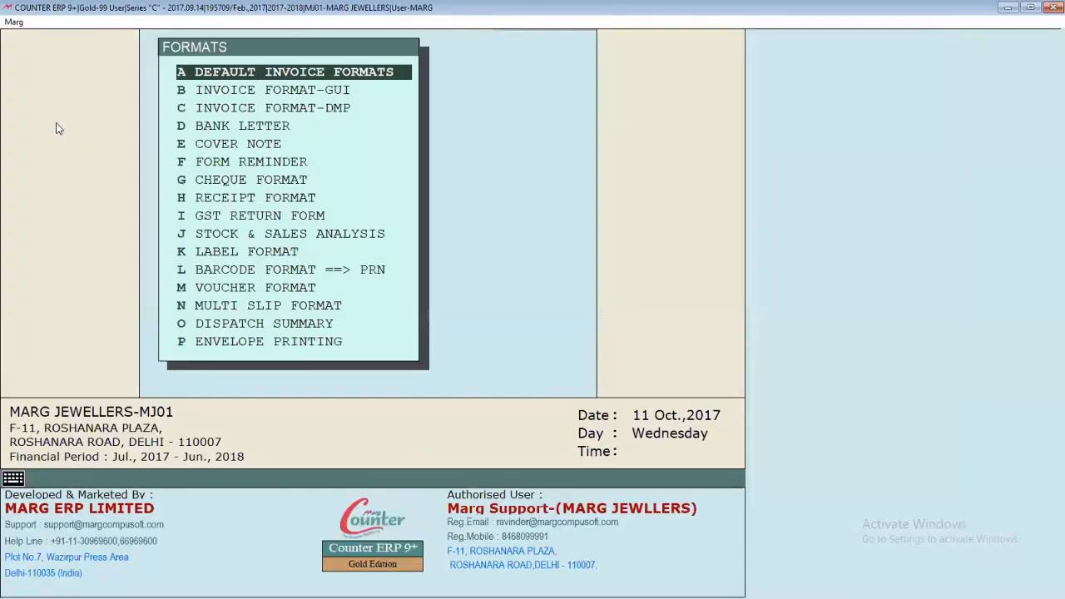
{"action": "key", "text": "Down"}
{"action": "key", "text": "Down"}
{"action": "key", "text": "Down"}
{"action": "key", "text": "Down"}
{"action": "key", "text": "Down"}
{"action": "key", "text": "Down"}
{"action": "key", "text": "Down"}
{"action": "key", "text": "Down"}
{"action": "key", "text": "Down"}
{"action": "key", "text": "Down"}
{"action": "key", "text": "Down"}
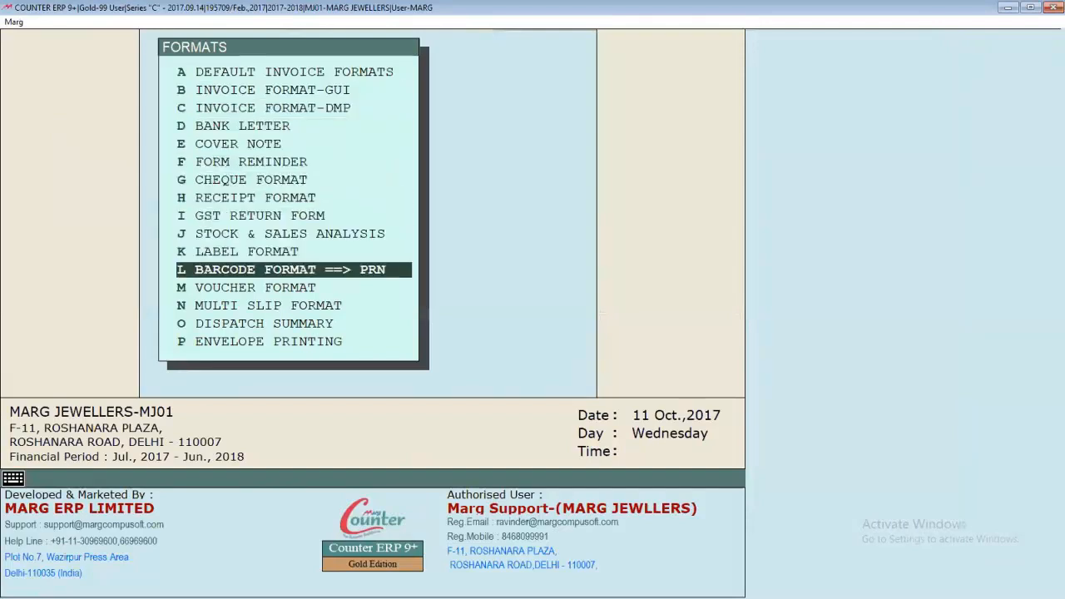
{"action": "key", "text": "Up"}
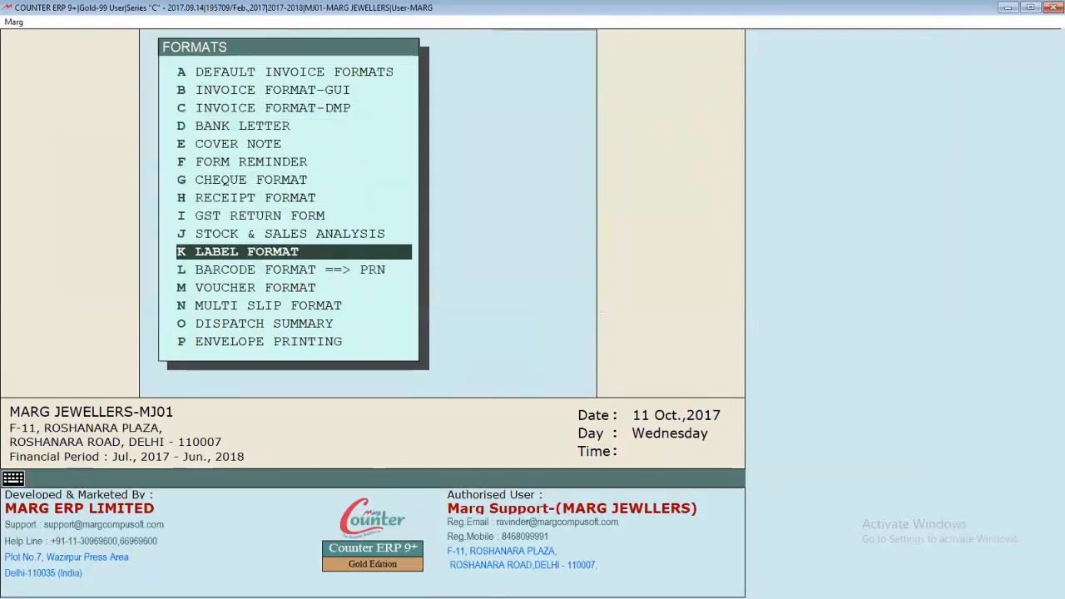
{"action": "key", "text": "Return"}
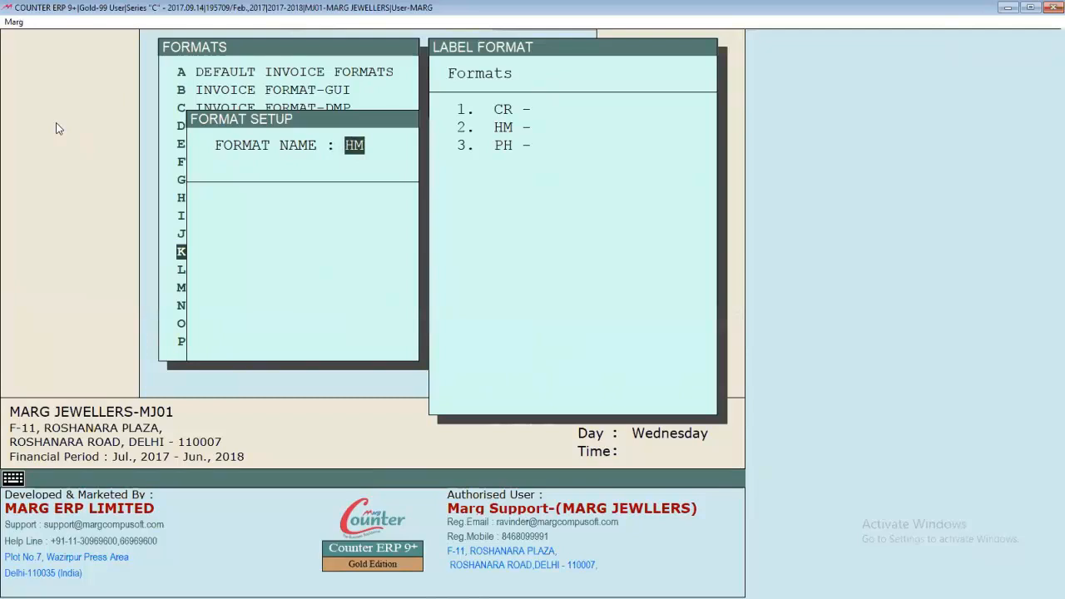
{"action": "type", "text": "44"}
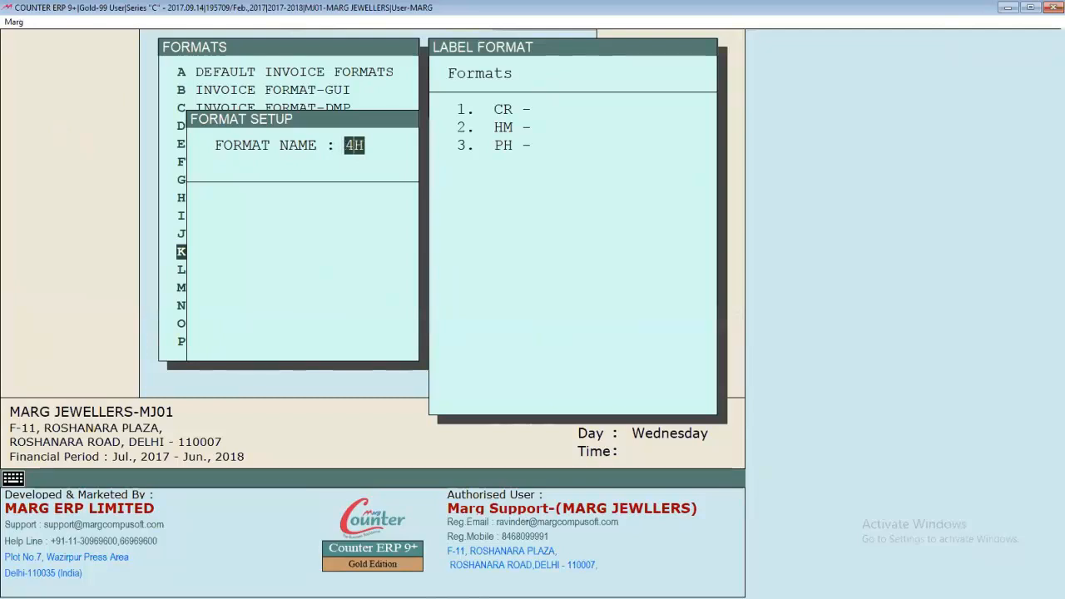
{"action": "key", "text": "Return"}
{"action": "key", "text": "Return"}
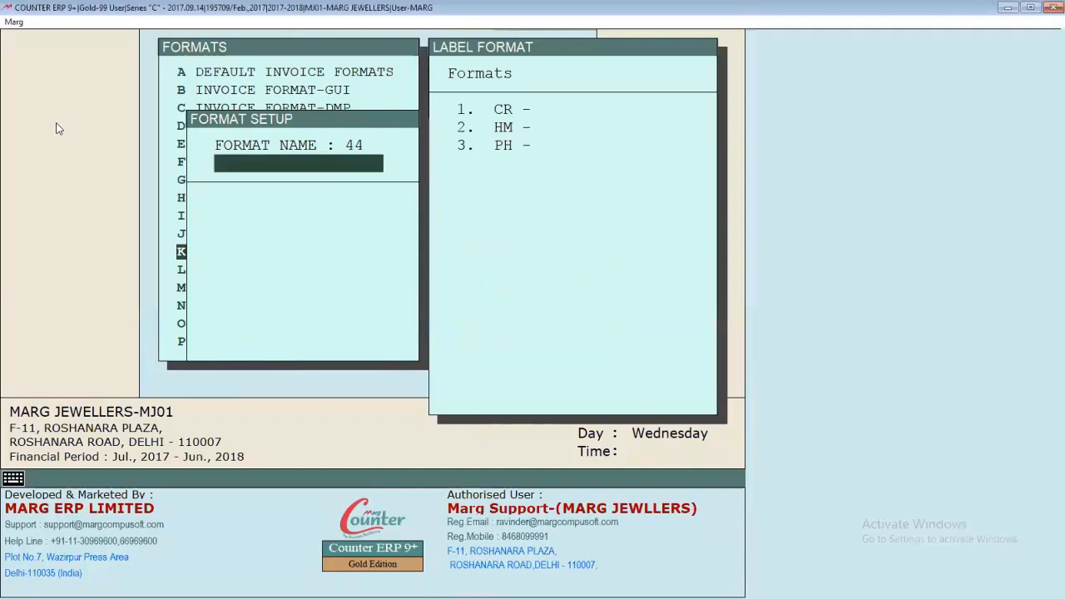
{"action": "key", "text": "Return"}
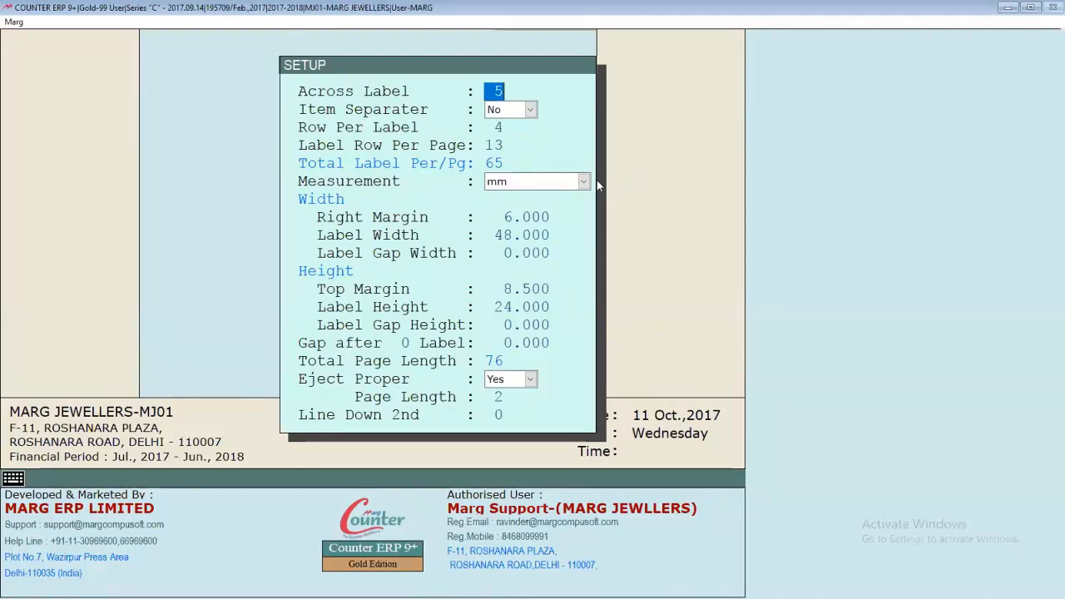
Set format 44 to 2 labels across with no item separator, then minimize Marg
{"action": "left_click", "coordinate": [374, 9]}
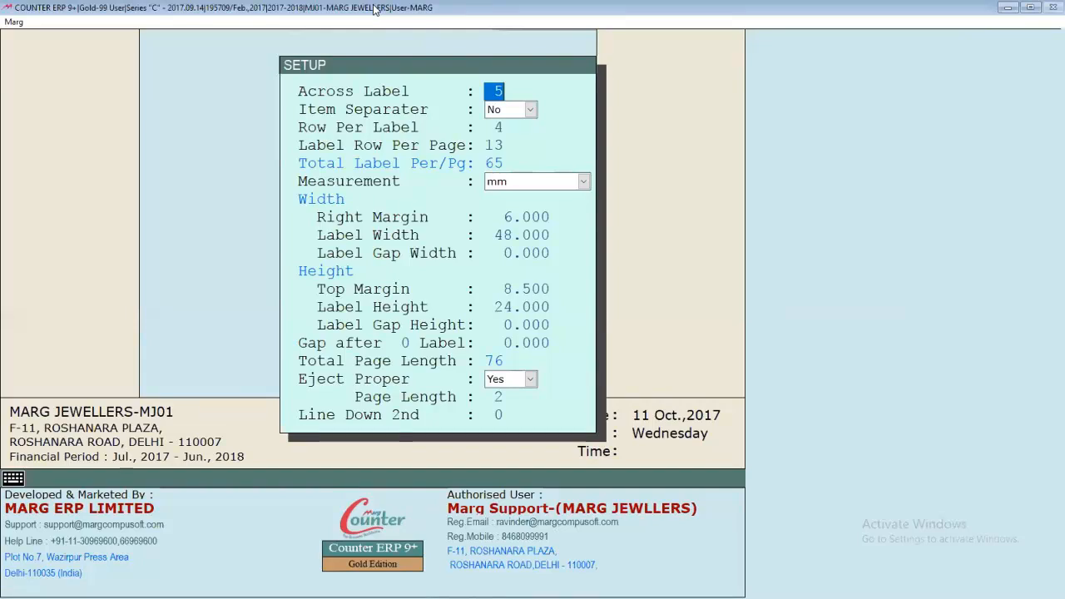
{"action": "type", "text": "2"}
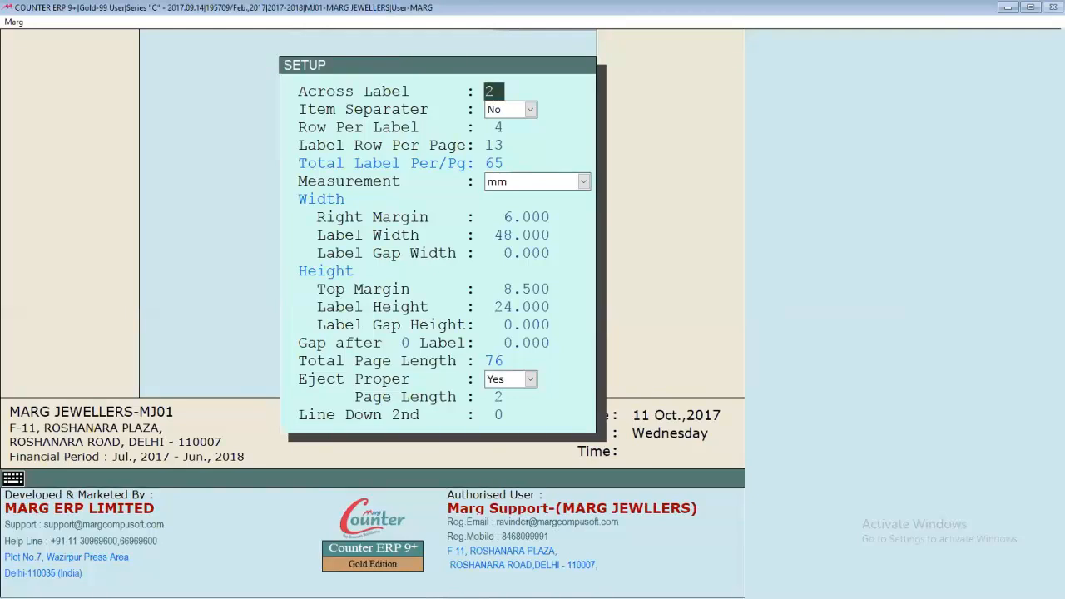
{"action": "key", "text": "Return"}
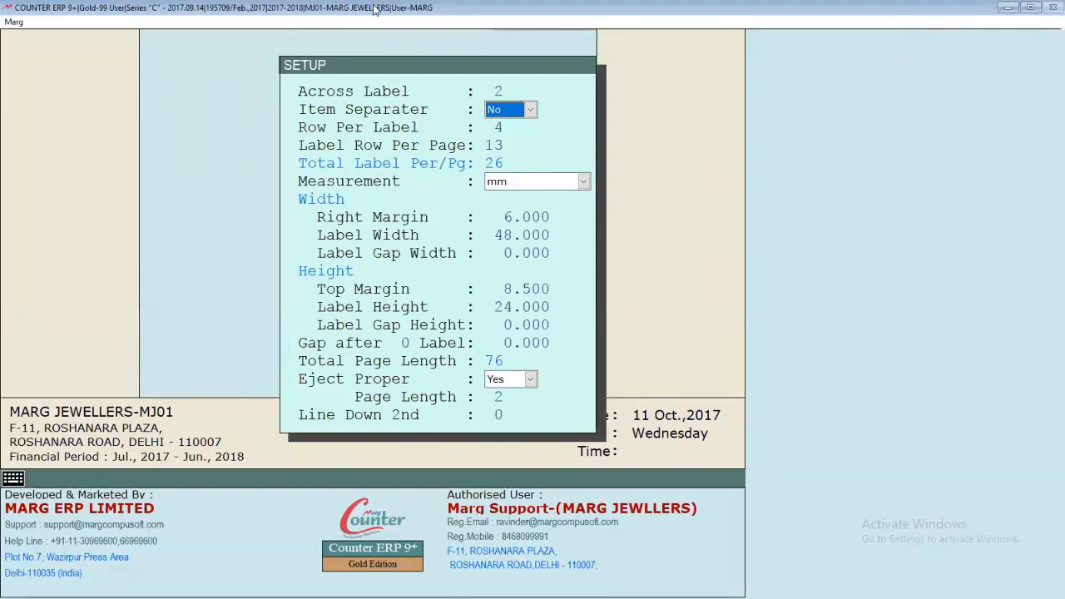
{"action": "key", "text": "Return"}
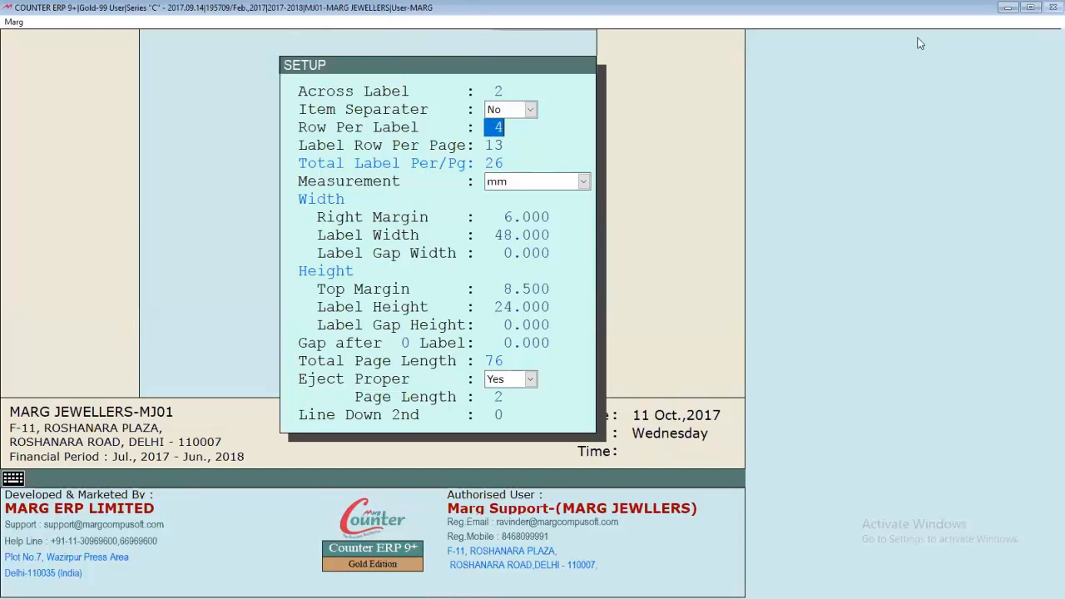
{"action": "left_click", "coordinate": [1006, 10]}
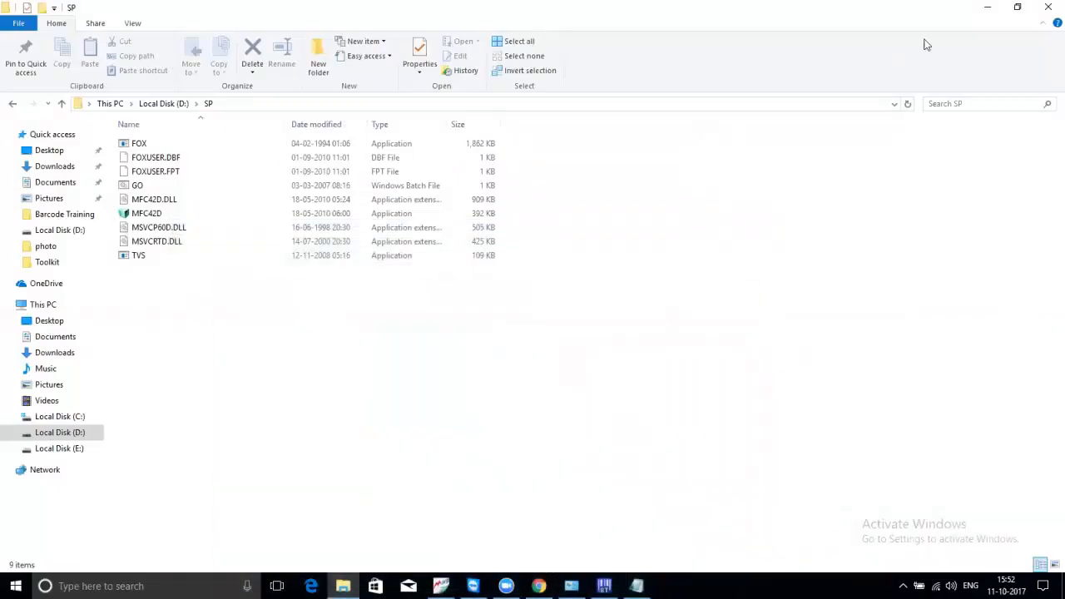
Create a Word 97-2003 document on the desktop with its default name and open it
{"action": "left_click", "coordinate": [988, 10]}
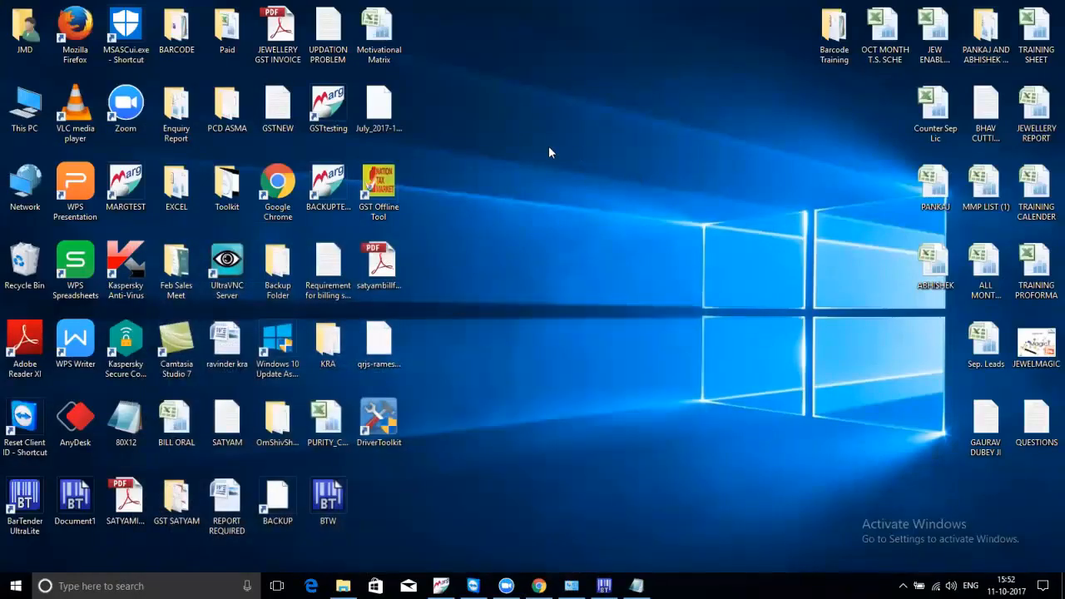
{"action": "right_click", "coordinate": [549, 152]}
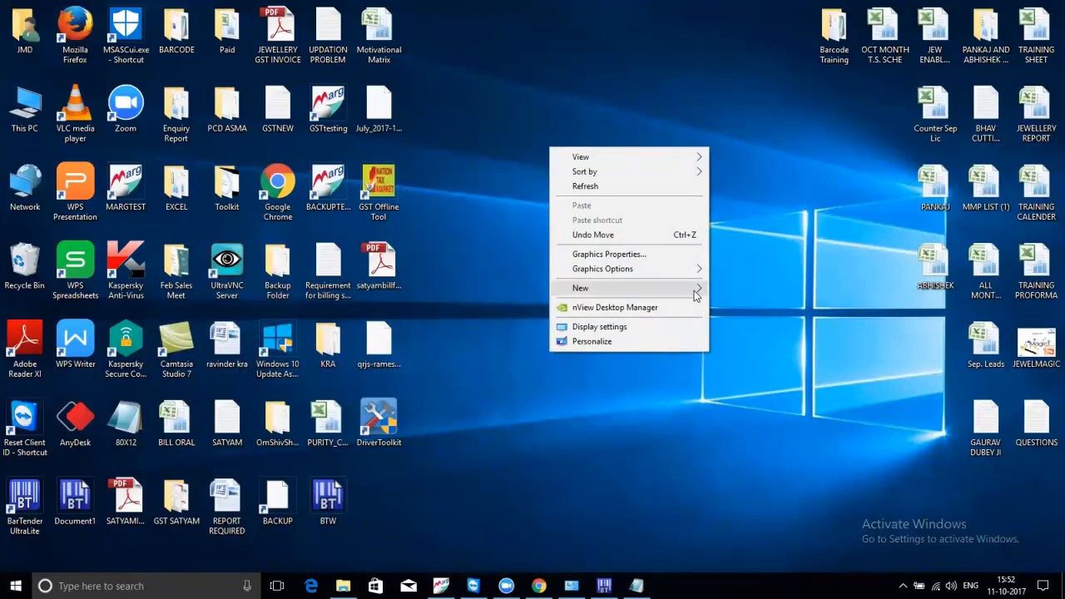
{"action": "mouse_move", "coordinate": [707, 292]}
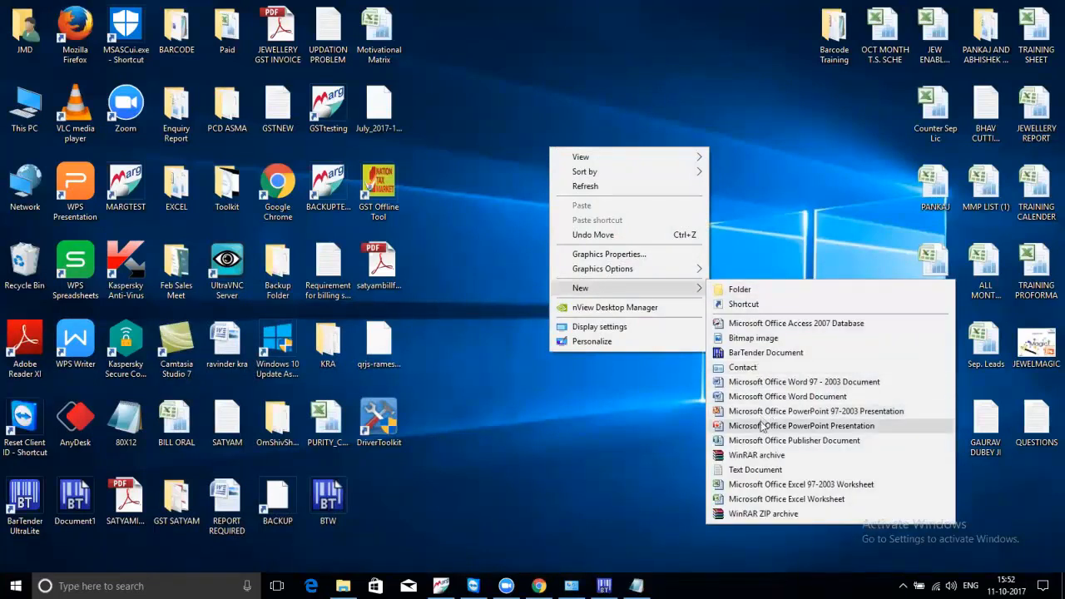
{"action": "left_click", "coordinate": [755, 383]}
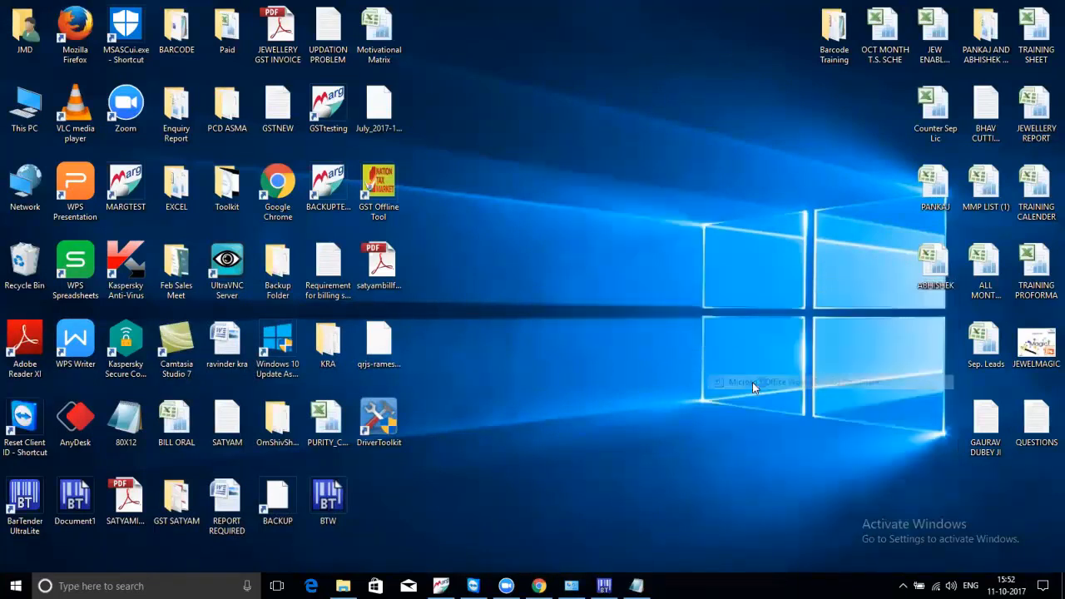
{"action": "key", "text": "Return"}
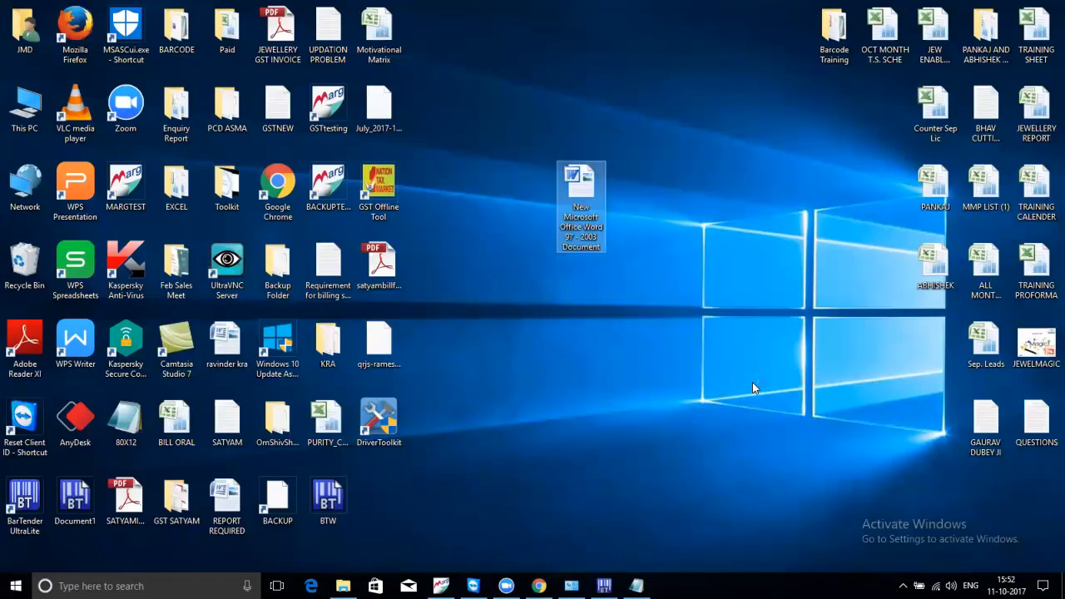
{"action": "key", "text": "Return"}
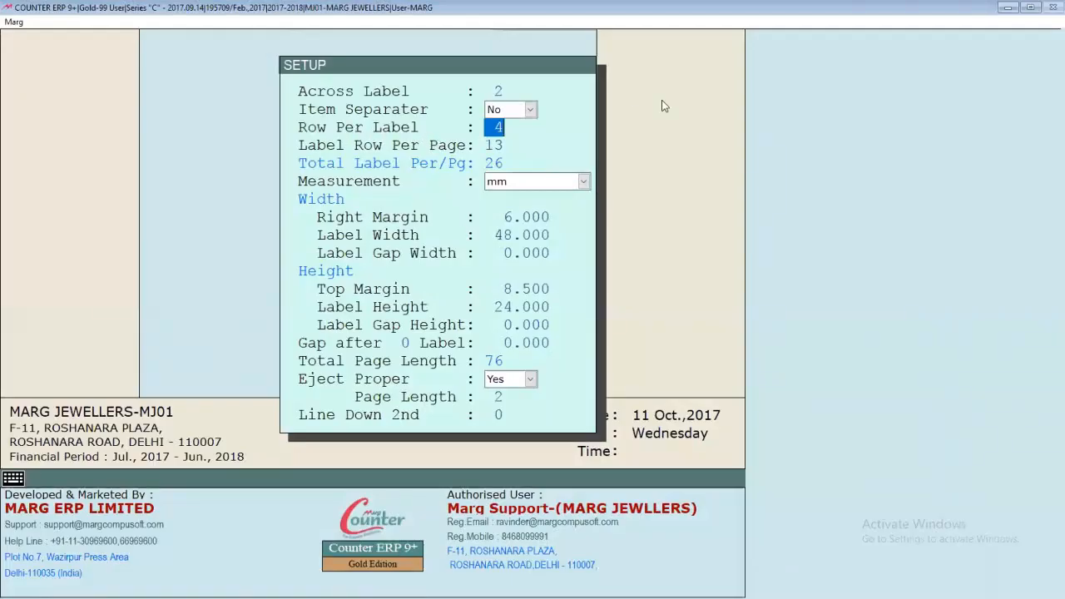
{"action": "left_click", "coordinate": [1005, 8]}
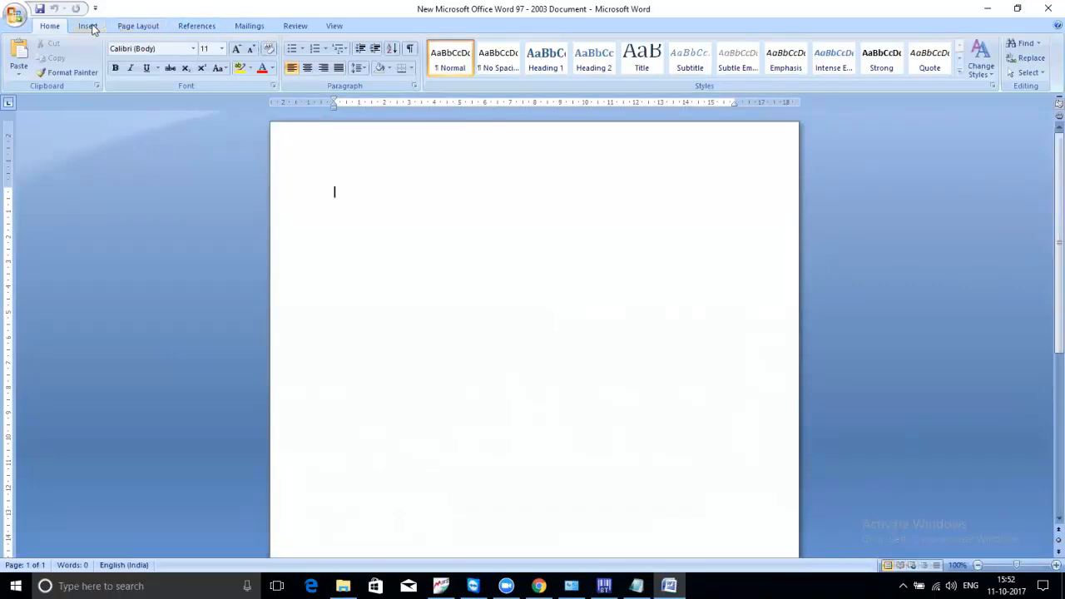
Draw two 3.36 × 6.64 cm rectangle outlines side by side at the top of the Word page
{"action": "left_click", "coordinate": [88, 26]}
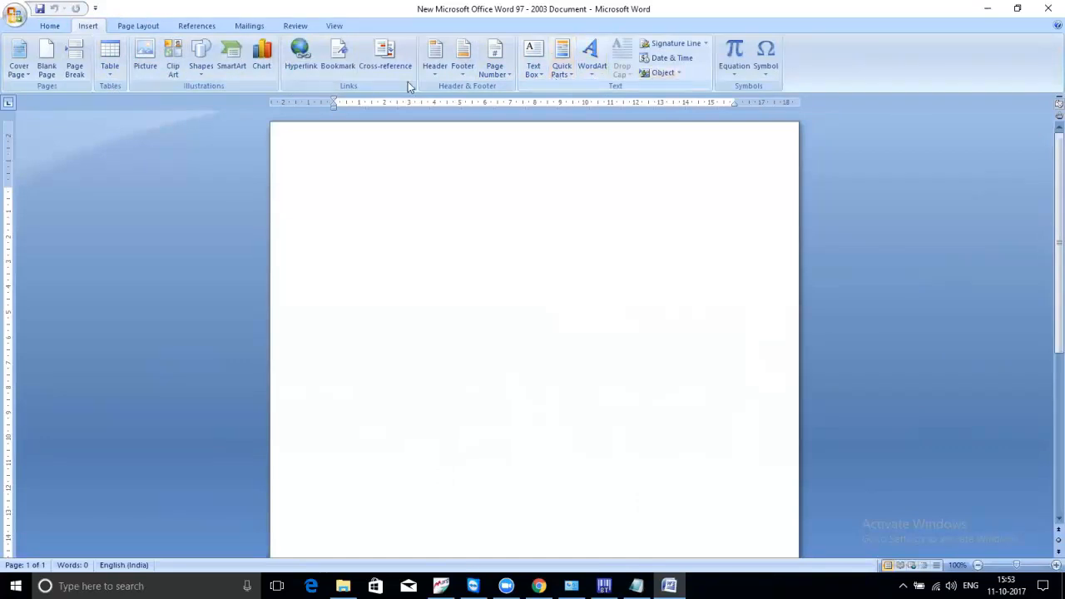
{"action": "left_click", "coordinate": [200, 62]}
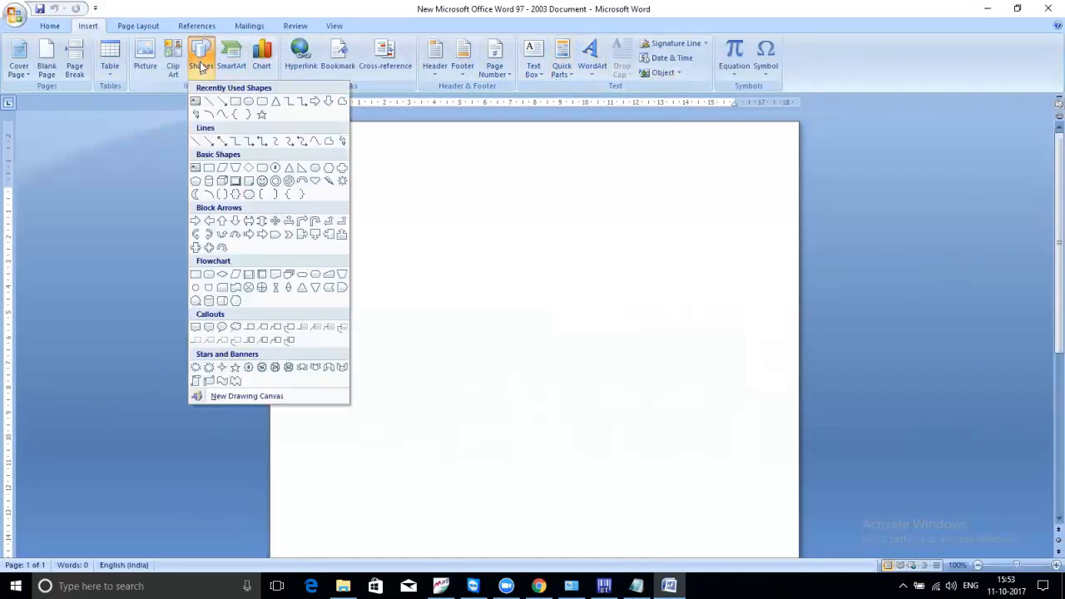
{"action": "left_click", "coordinate": [237, 102]}
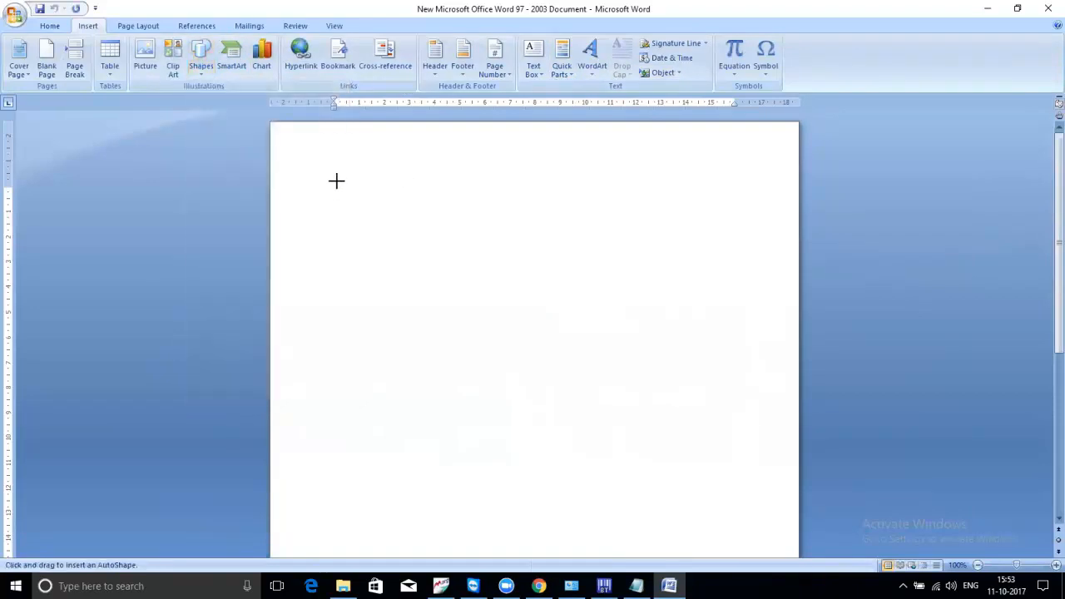
{"action": "mouse_move", "coordinate": [336, 187]}
{"action": "left_mouse_down"}
{"action": "mouse_move", "coordinate": [381, 192]}
{"action": "mouse_move", "coordinate": [504, 271]}
{"action": "left_mouse_up"}
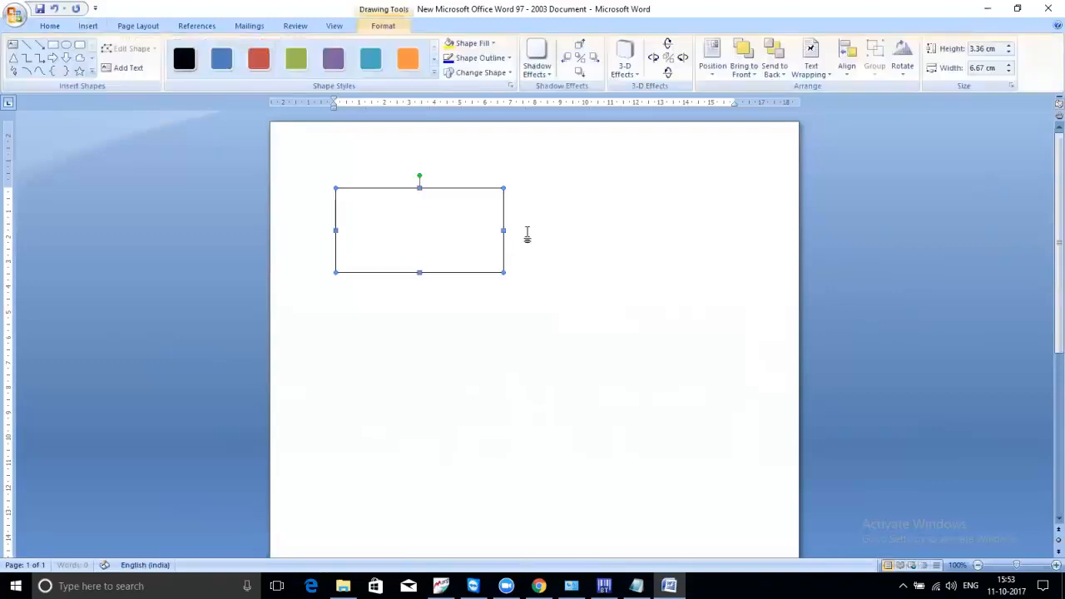
{"action": "left_click", "coordinate": [544, 198]}
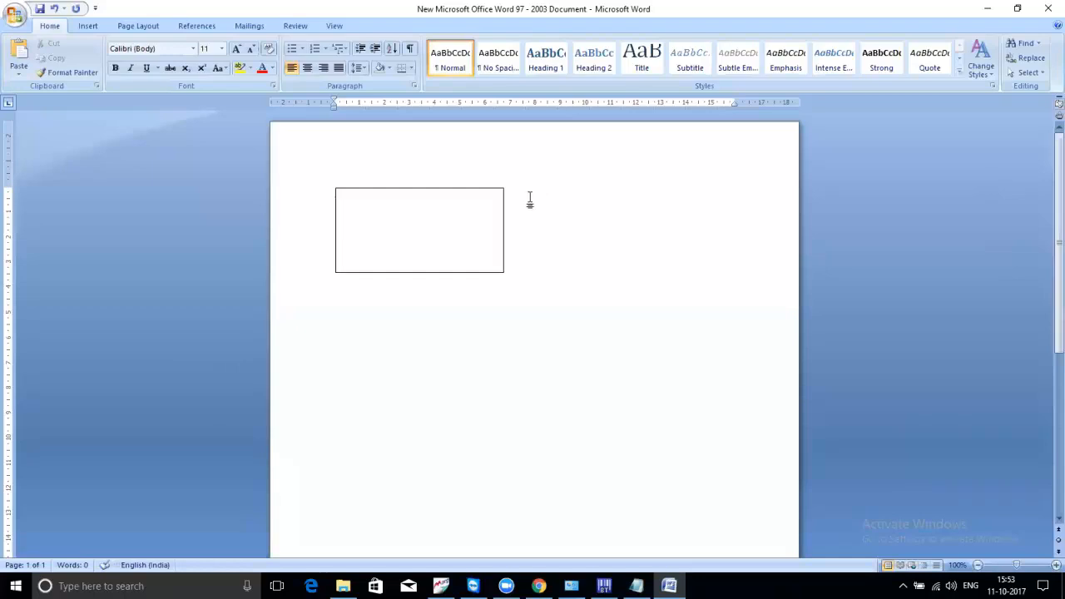
{"action": "left_click", "coordinate": [88, 25]}
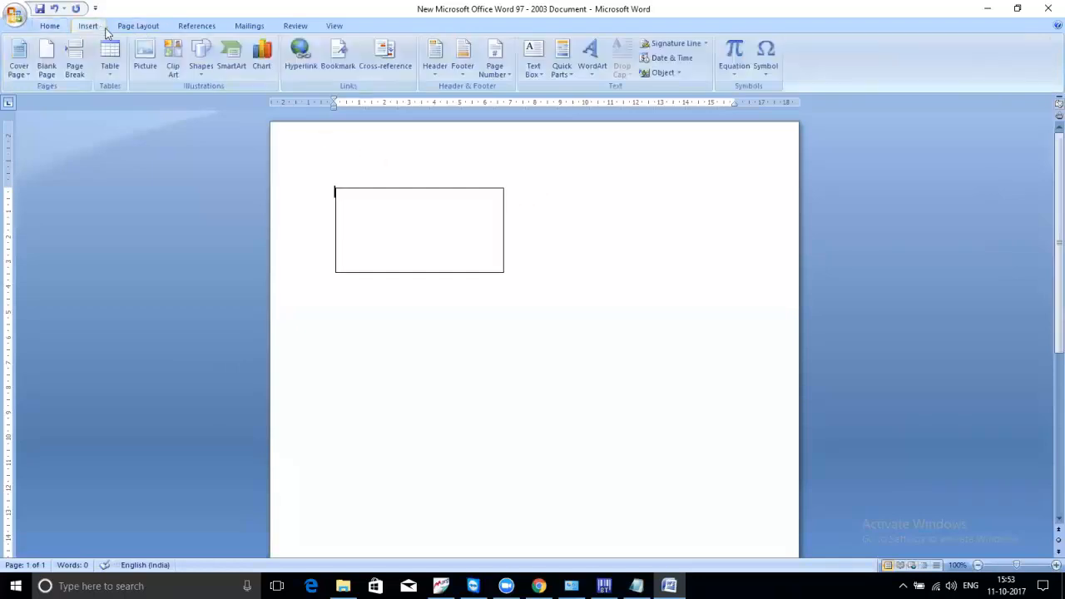
{"action": "left_click", "coordinate": [201, 65]}
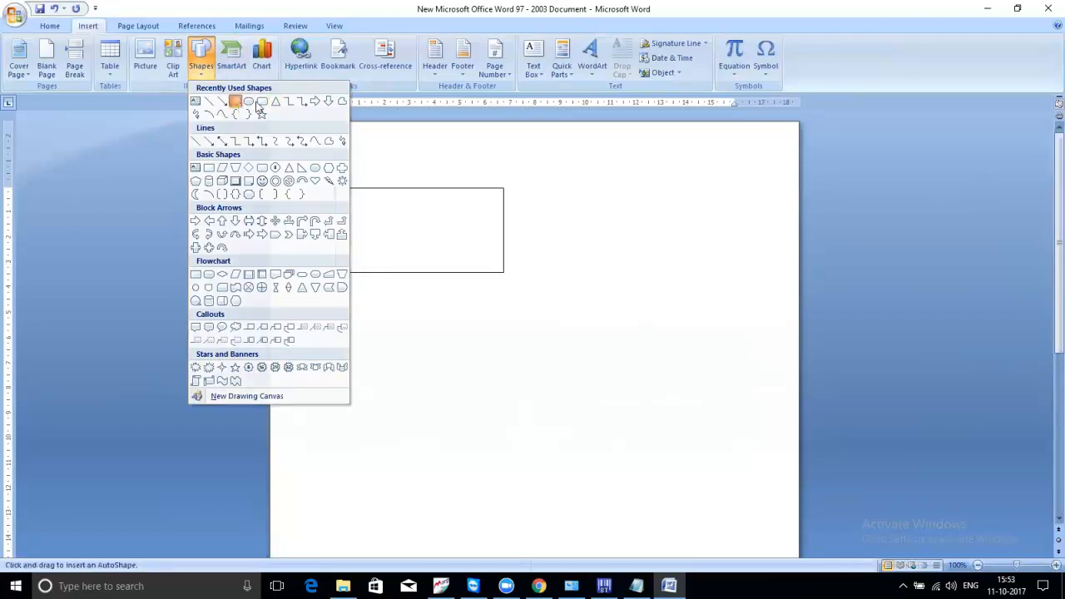
{"action": "left_click", "coordinate": [235, 101]}
{"action": "left_click_drag", "start_coordinate": [536, 188], "coordinate": [702, 270]}
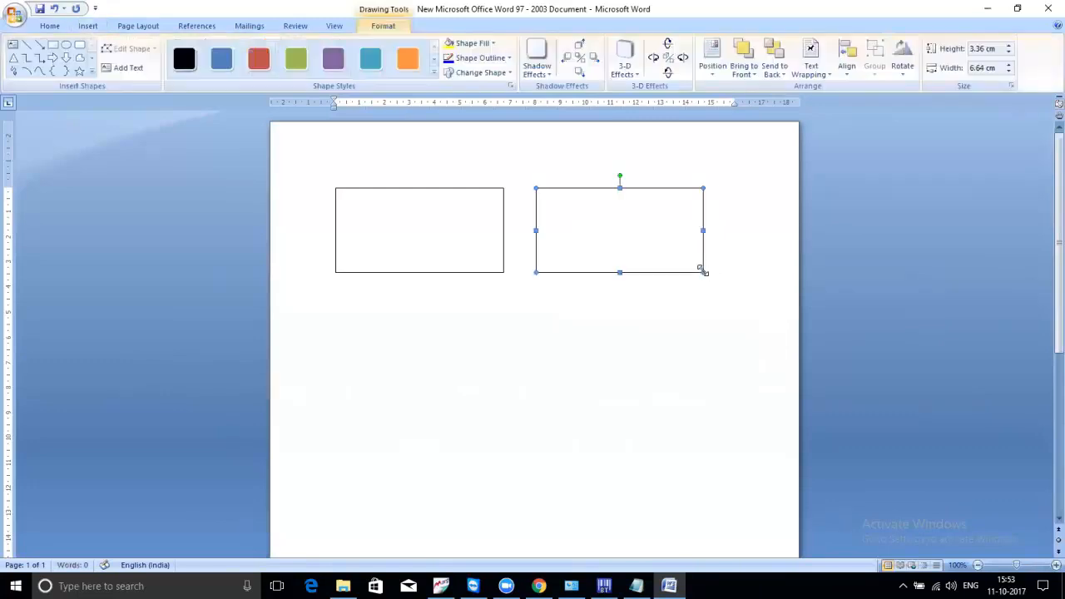
{"action": "key", "text": "Right"}
{"action": "key", "text": "Right"}
{"action": "key", "text": "Right"}
{"action": "key", "text": "Right"}
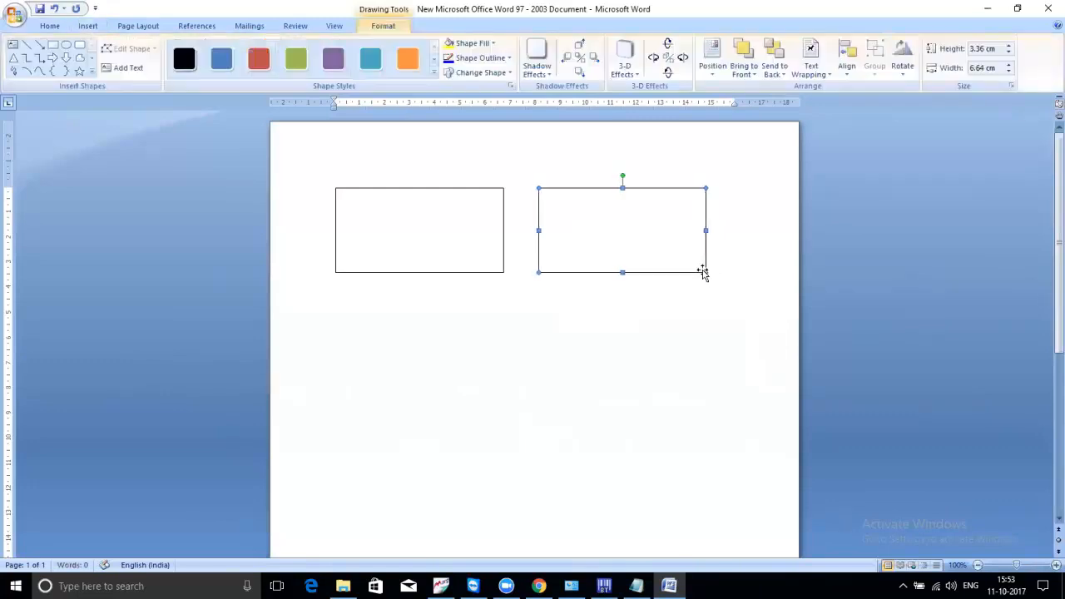
{"action": "left_click", "coordinate": [514, 290]}
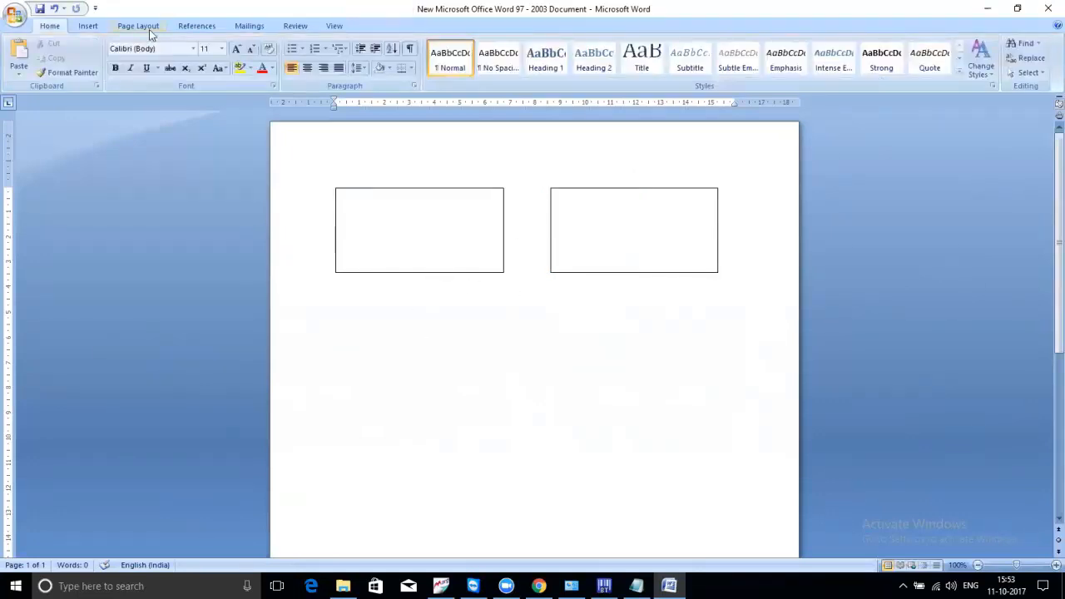
Draw a third rectangle outline below the first one in Word
{"action": "left_click", "coordinate": [93, 27]}
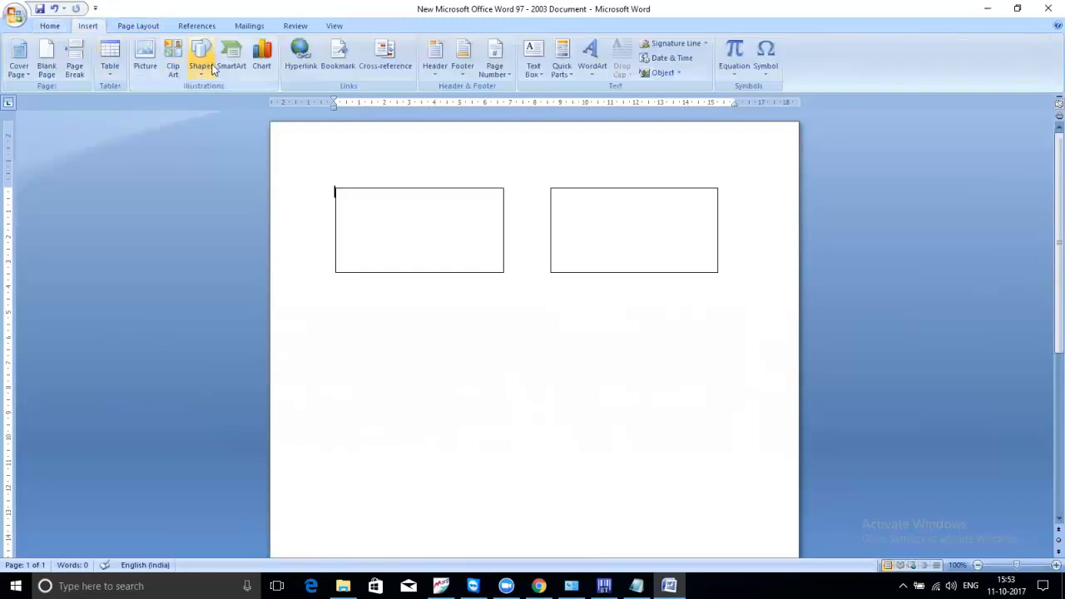
{"action": "left_click", "coordinate": [202, 65]}
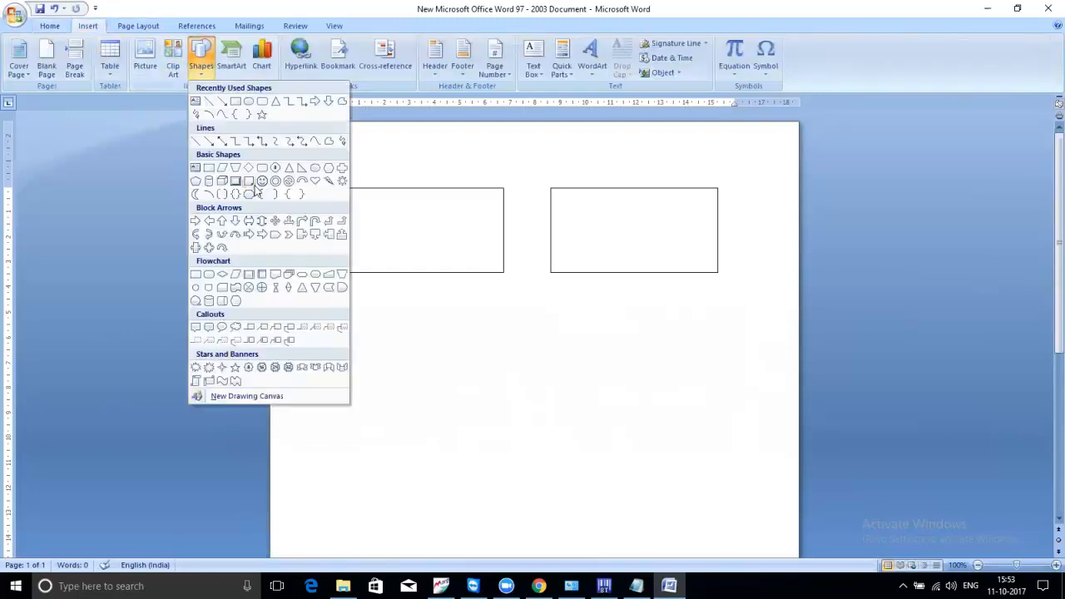
{"action": "left_click", "coordinate": [237, 101]}
{"action": "mouse_move", "coordinate": [336, 303]}
{"action": "left_mouse_down"}
{"action": "mouse_move", "coordinate": [374, 303]}
{"action": "mouse_move", "coordinate": [501, 375]}
{"action": "mouse_move", "coordinate": [503, 393]}
{"action": "left_mouse_up"}
{"action": "left_click", "coordinate": [564, 375]}
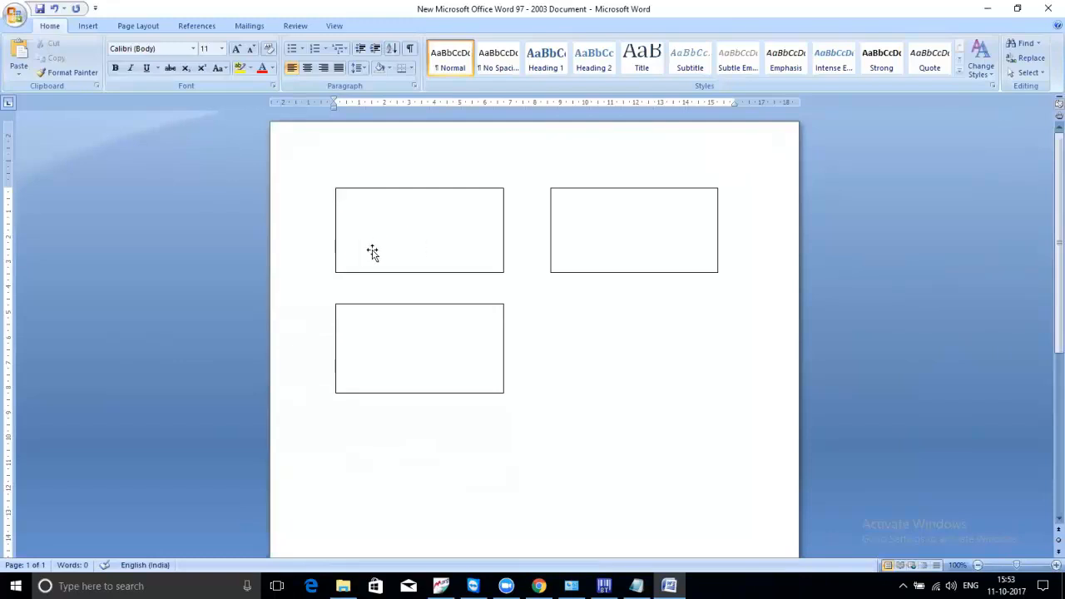
Check the first rectangle's 3.36 × 6.67 cm size and confirm 4 rows per label in Marg
{"action": "left_click", "coordinate": [441, 585]}
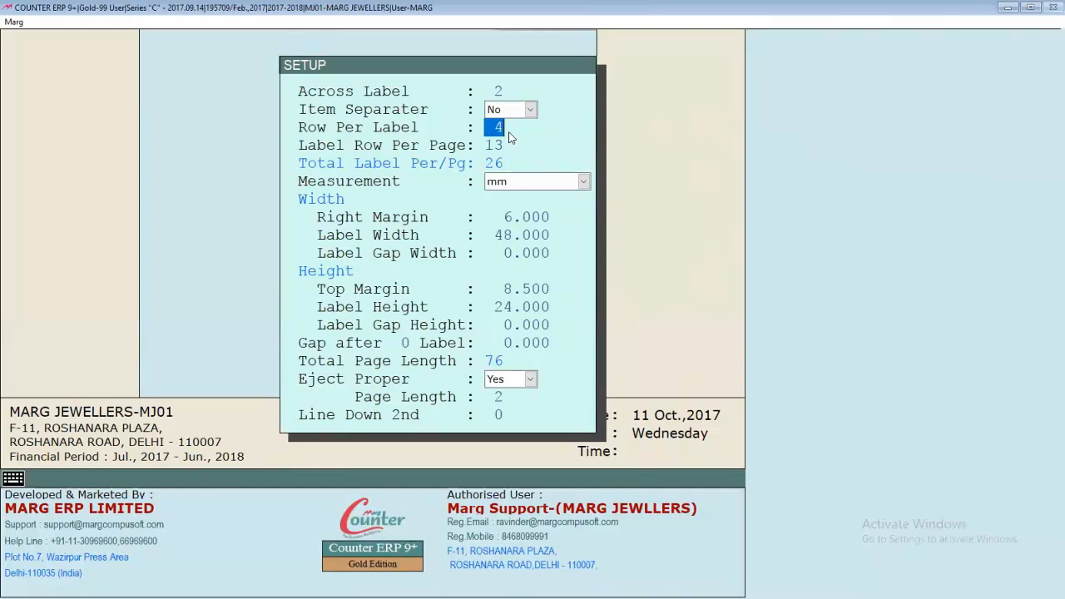
{"action": "left_click", "coordinate": [1007, 8]}
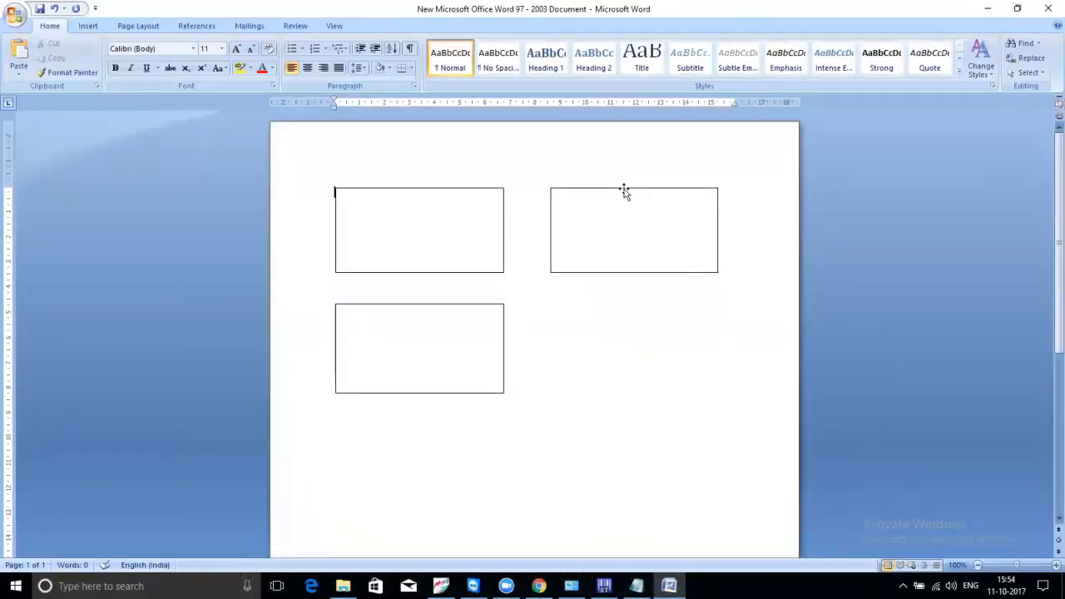
{"action": "left_click", "coordinate": [402, 232]}
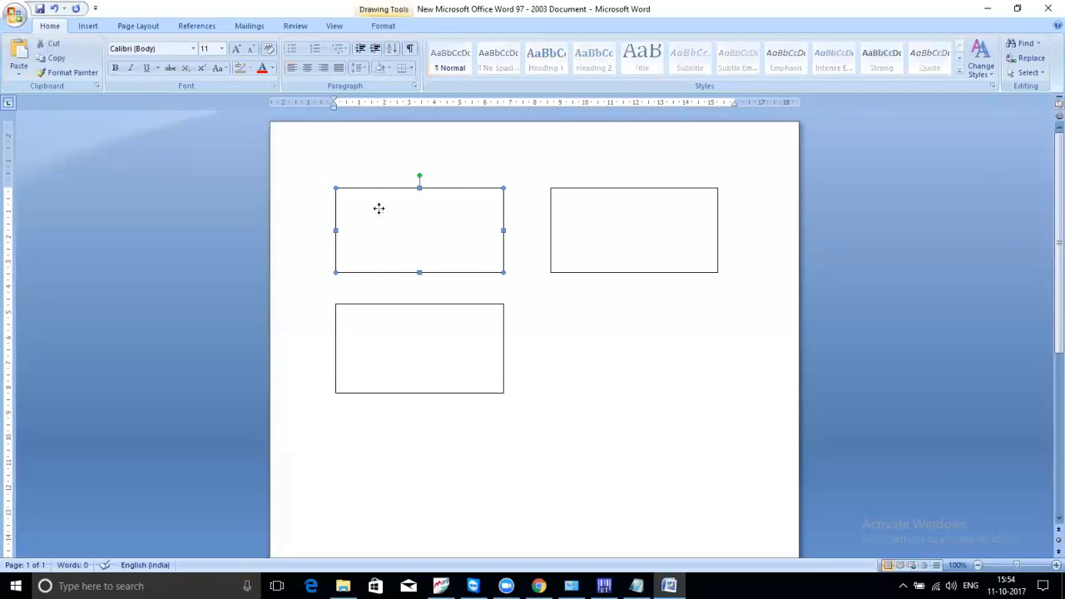
{"action": "double_click", "coordinate": [378, 208]}
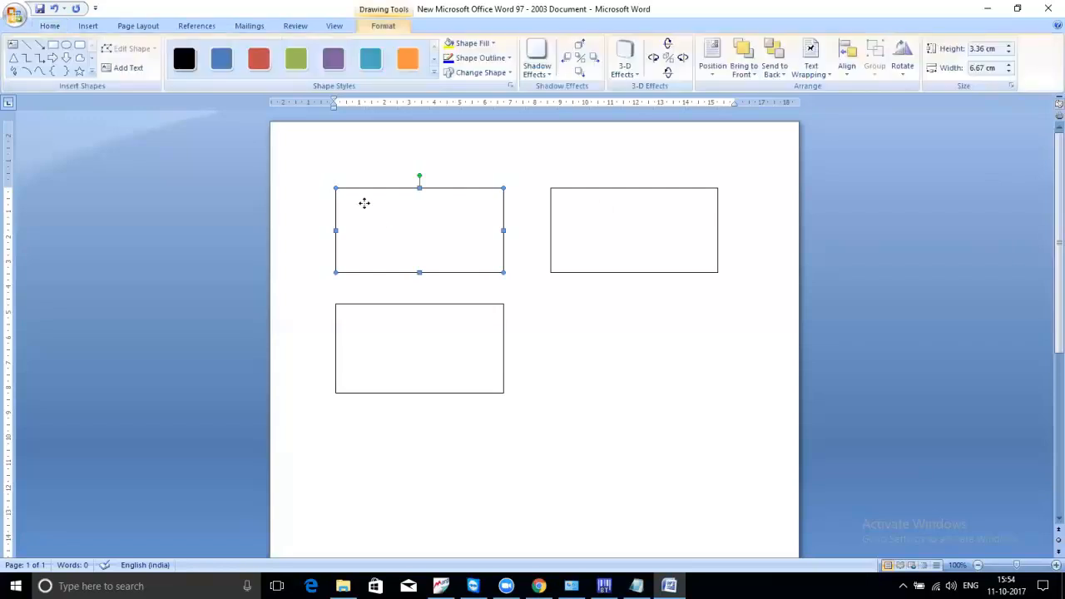
{"action": "left_click", "coordinate": [441, 587]}
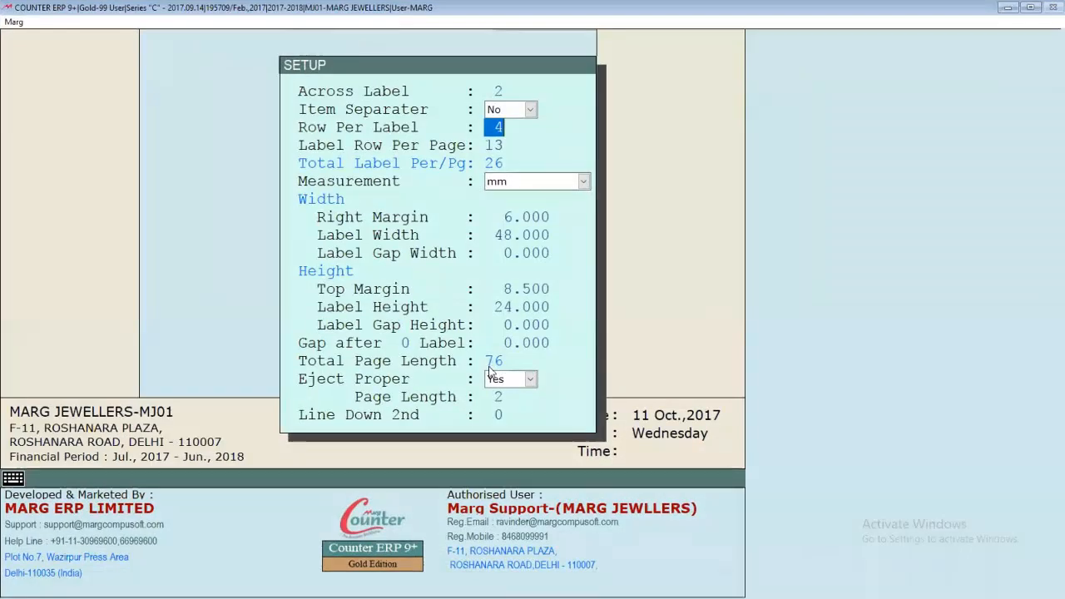
{"action": "key", "text": "Return"}
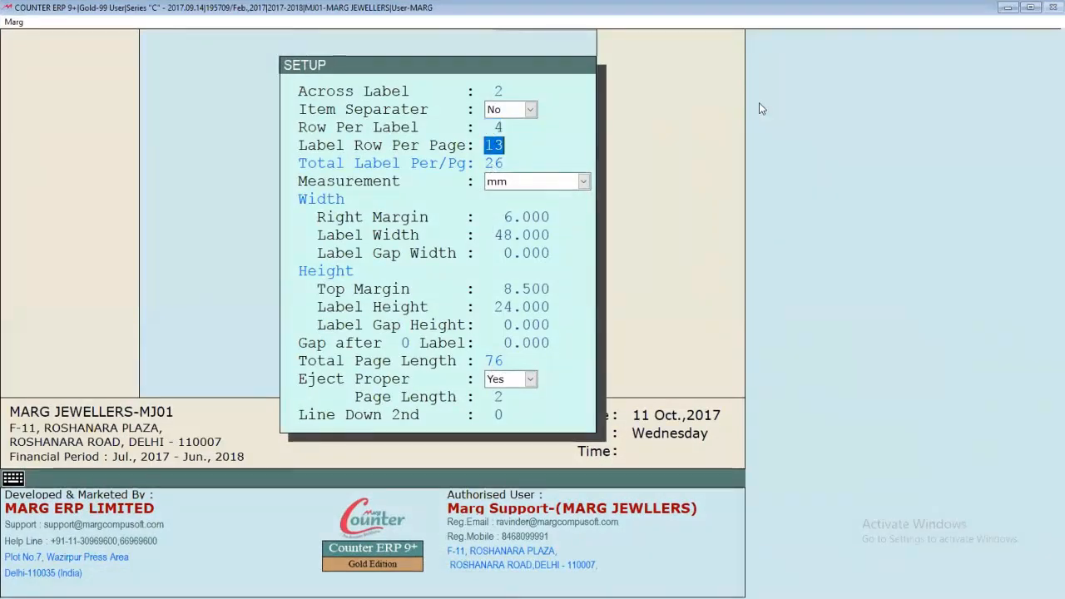
{"action": "left_click", "coordinate": [1006, 10]}
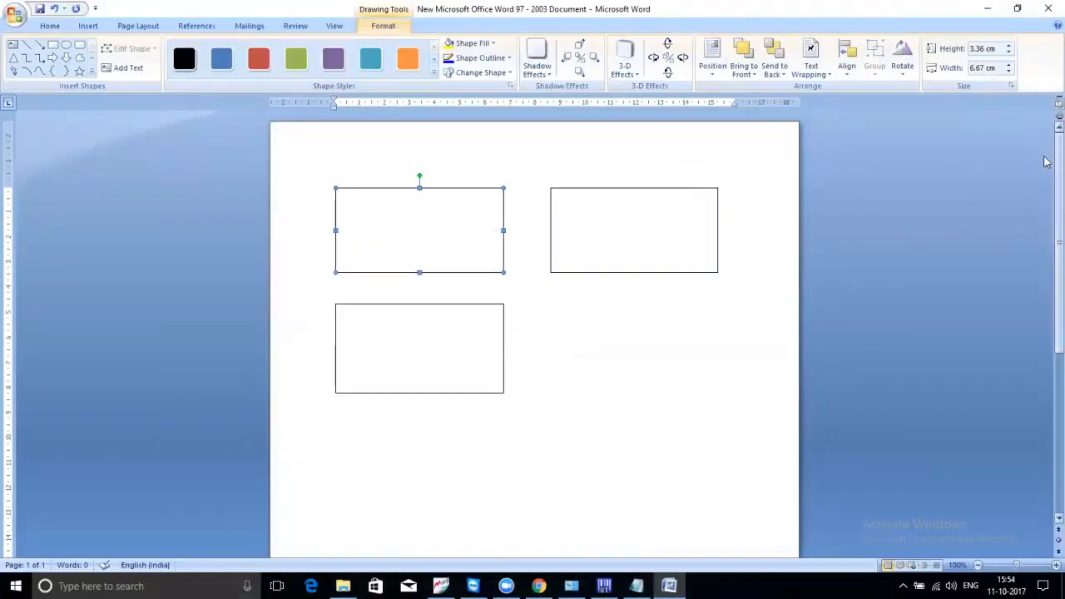
Zoom Word out to about 60% so the whole page with three rectangles shows
{"action": "left_click_drag", "start_coordinate": [1054, 162], "coordinate": [1054, 170]}
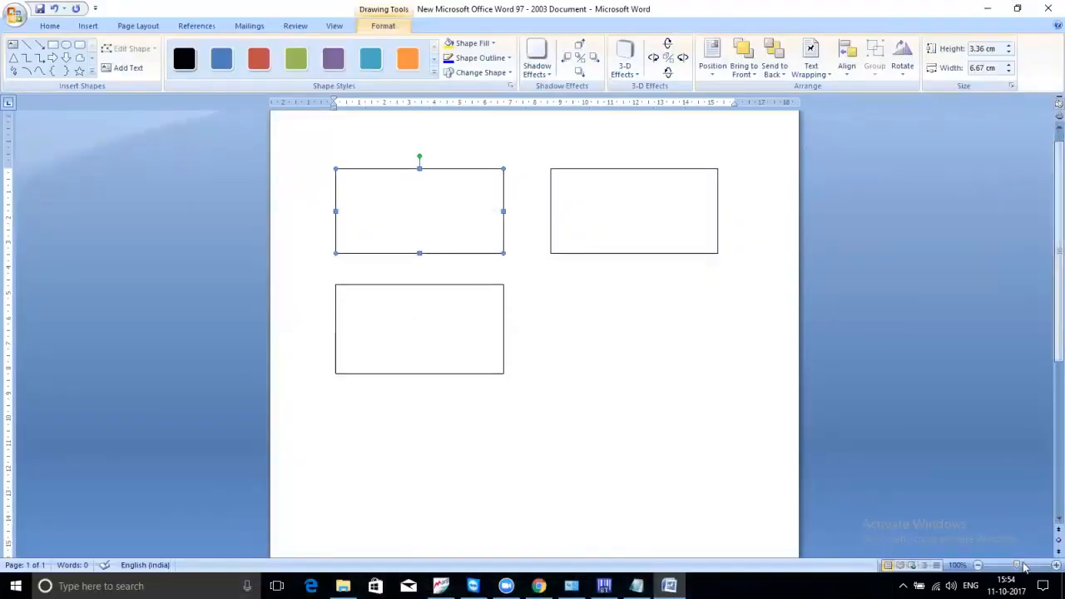
{"action": "left_click_drag", "start_coordinate": [1016, 565], "coordinate": [1005, 568]}
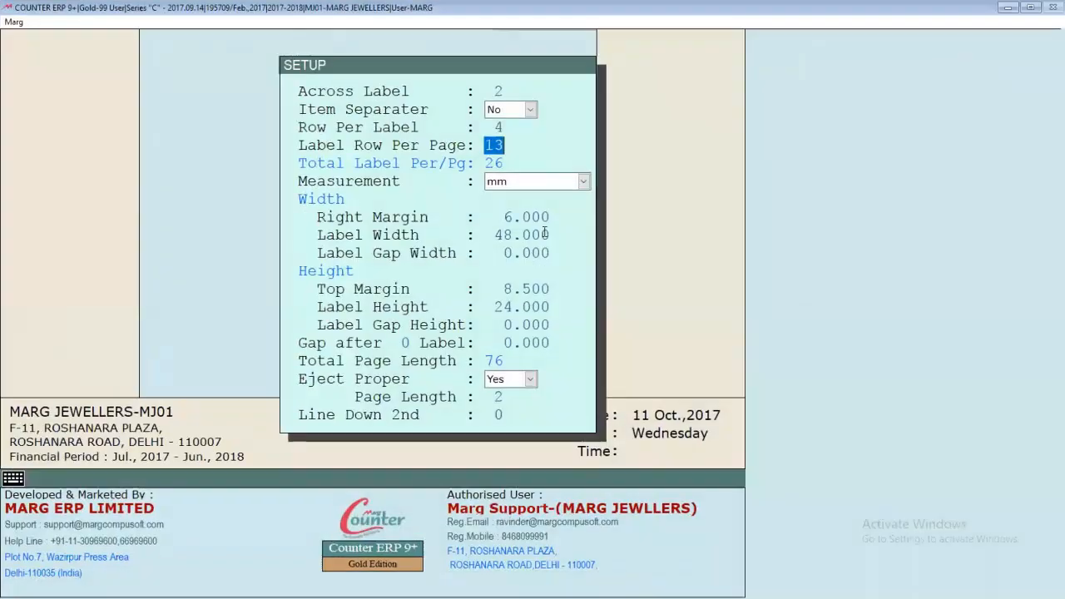
Set 10 label rows per page (20 labels) and change the measurement unit to Line
{"action": "type", "text": "10"}
{"action": "key", "text": "Return"}
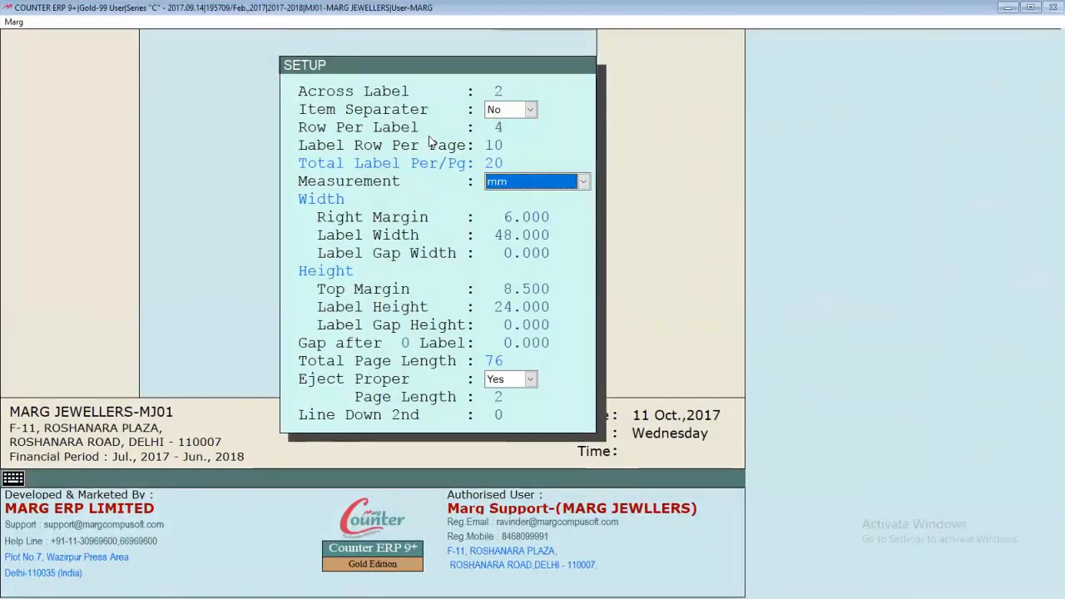
{"action": "left_click", "coordinate": [584, 188]}
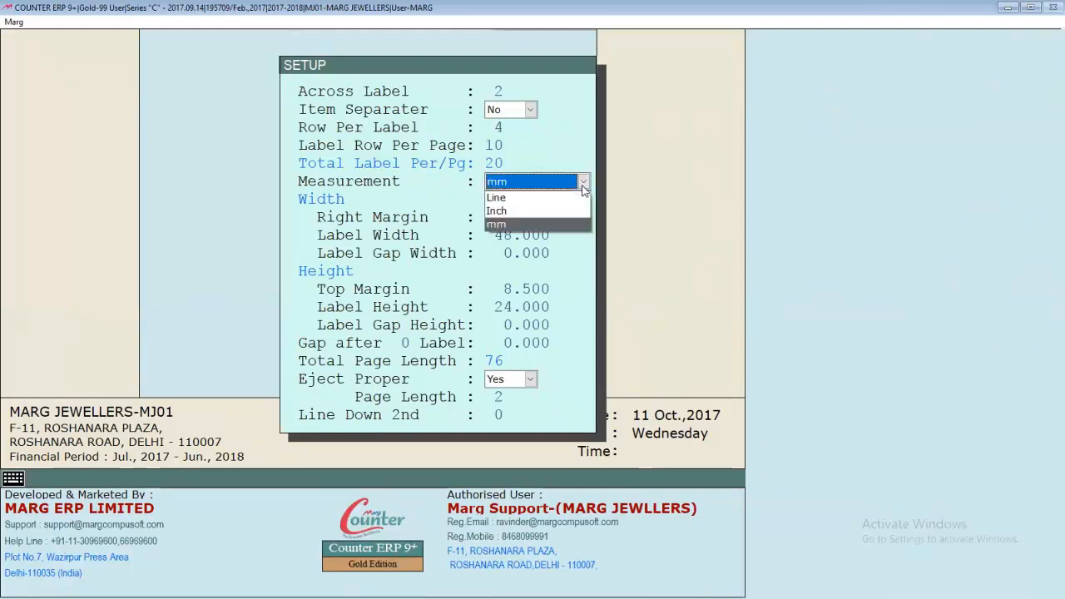
{"action": "left_click", "coordinate": [527, 197]}
{"action": "key", "text": "Return"}
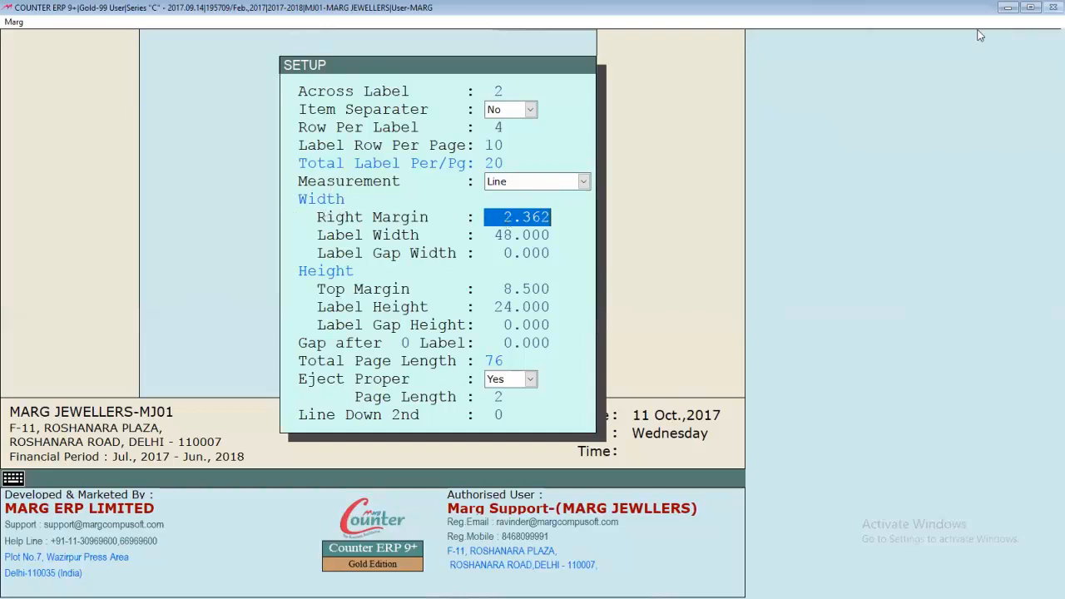
{"action": "left_click", "coordinate": [1006, 8]}
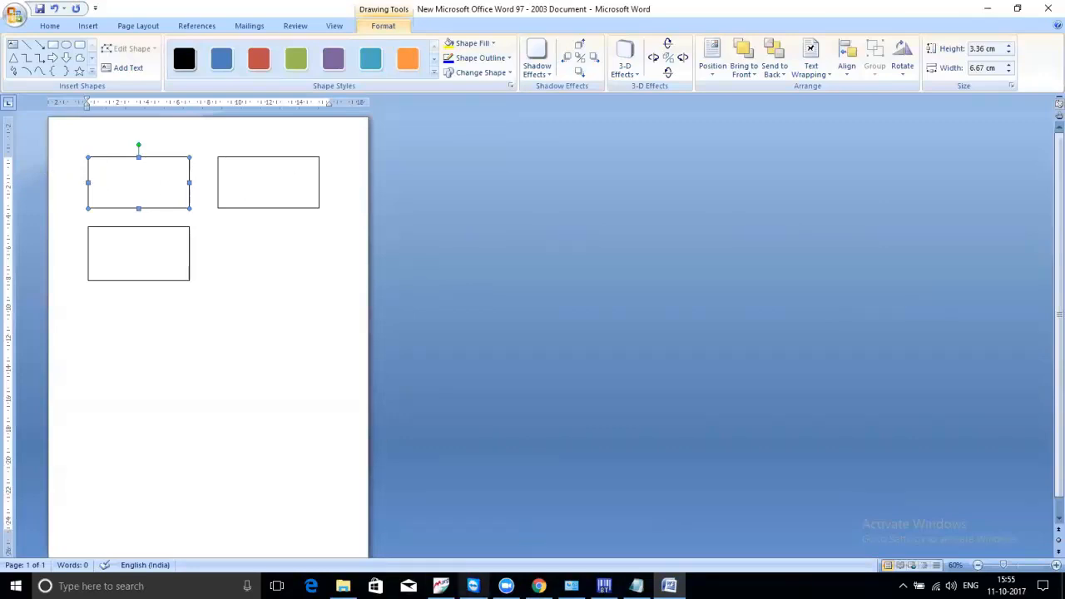
Enter right margin 5 and label width 15 for format 44, checking the Word sketch between entries
{"action": "left_click", "coordinate": [441, 585]}
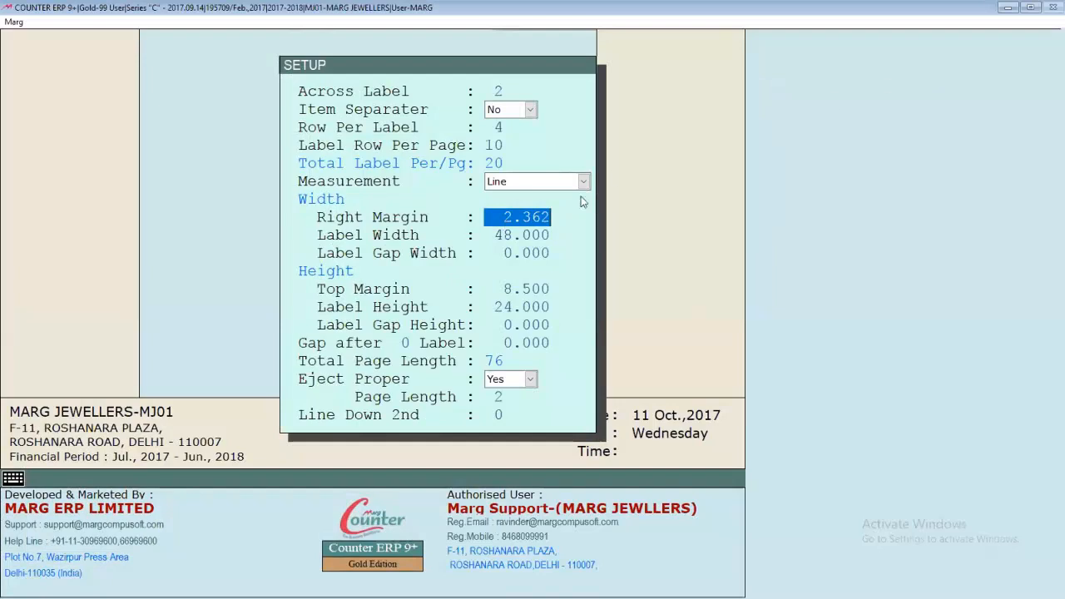
{"action": "type", "text": "5 ."}
{"action": "key", "text": "Return"}
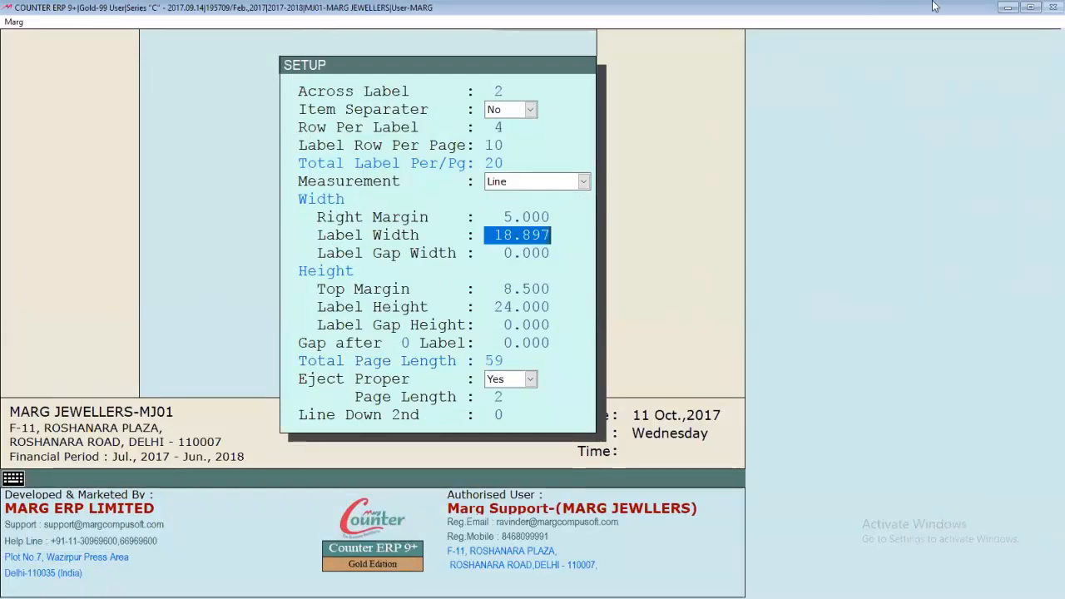
{"action": "left_click", "coordinate": [1005, 10]}
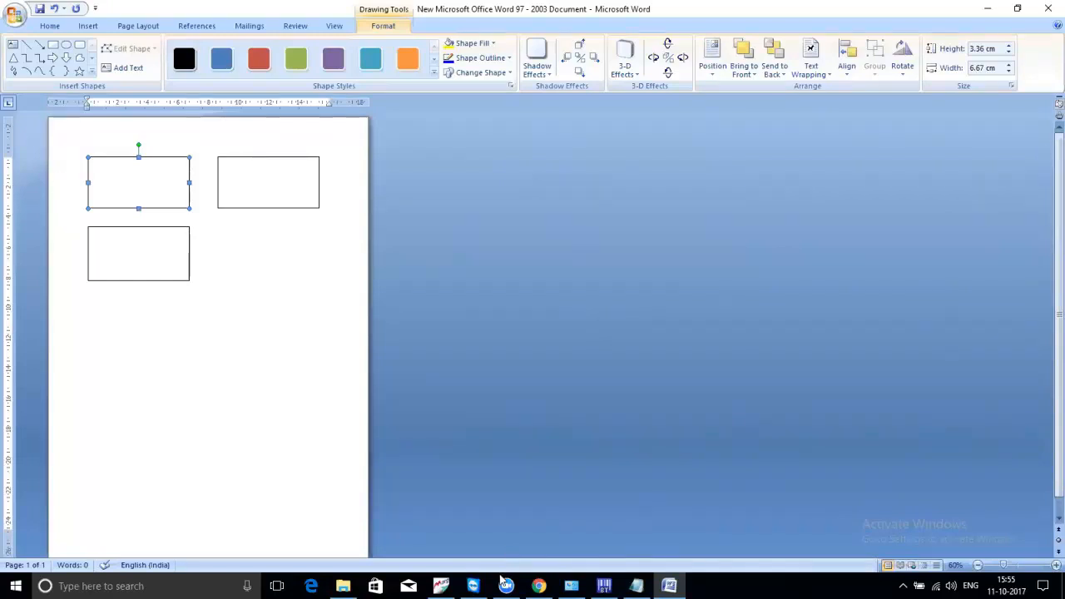
{"action": "left_click", "coordinate": [441, 586]}
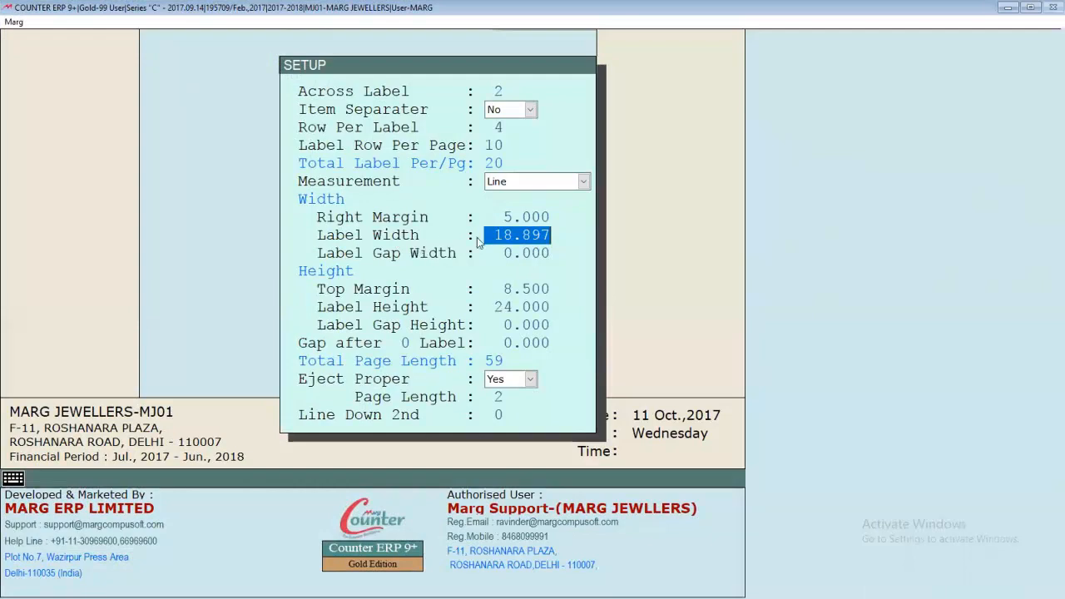
{"action": "type", "text": "15"}
{"action": "key", "text": "Return"}
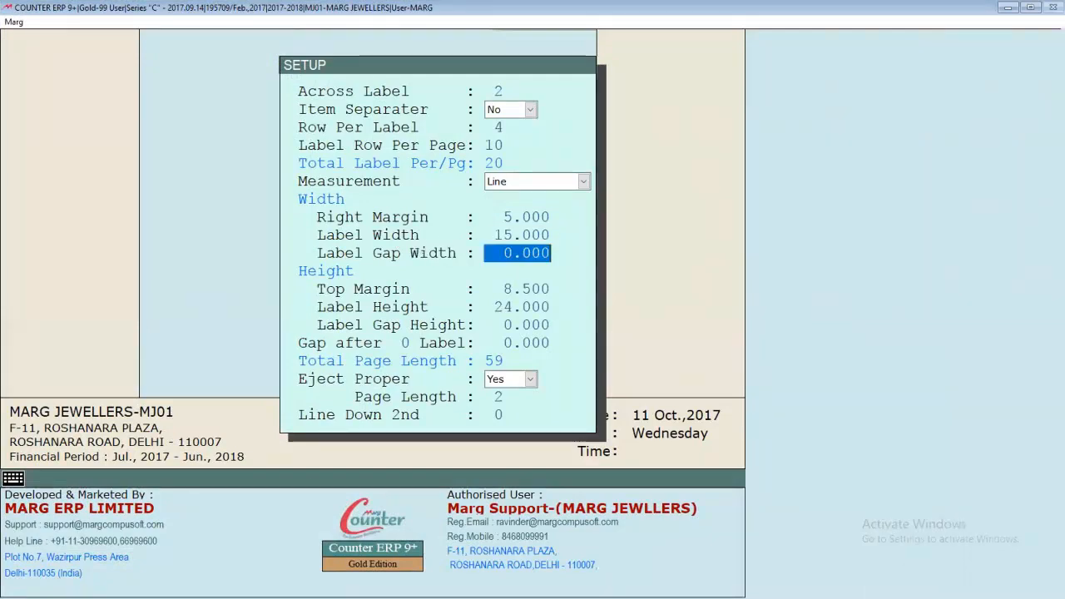
{"action": "left_click", "coordinate": [1006, 6]}
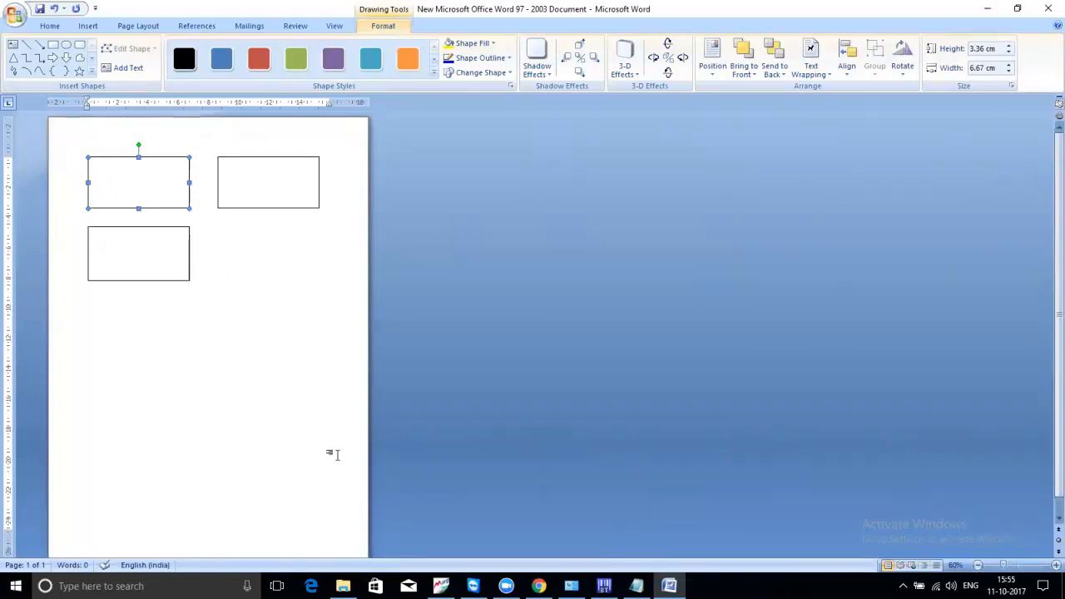
{"action": "left_click", "coordinate": [441, 586]}
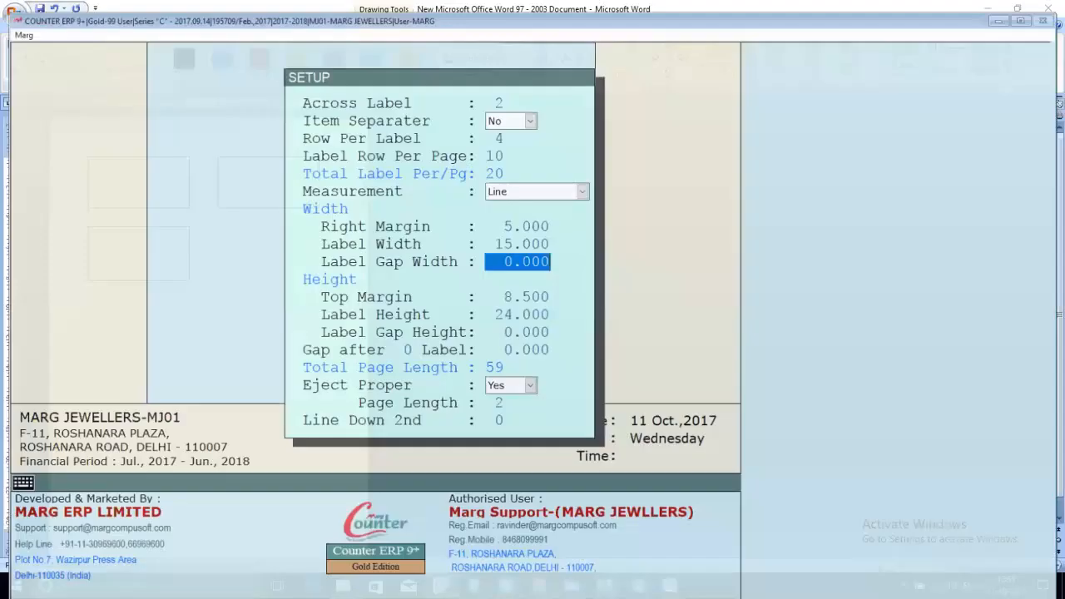
Minimize Marg and return to Word's Home tab formatting tools
{"action": "left_click", "coordinate": [1008, 8]}
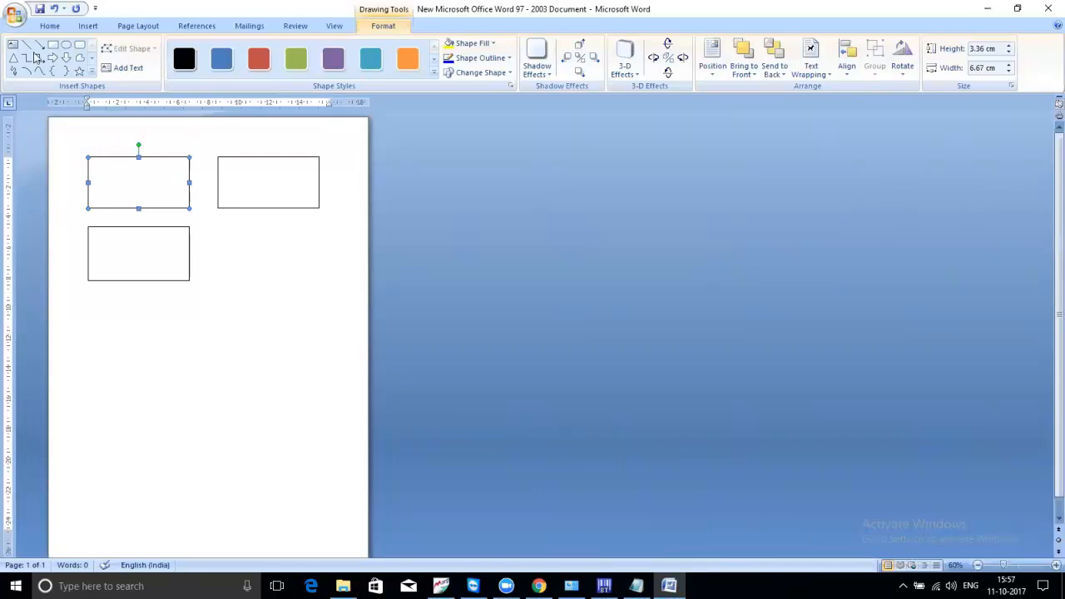
{"action": "left_click", "coordinate": [49, 28]}
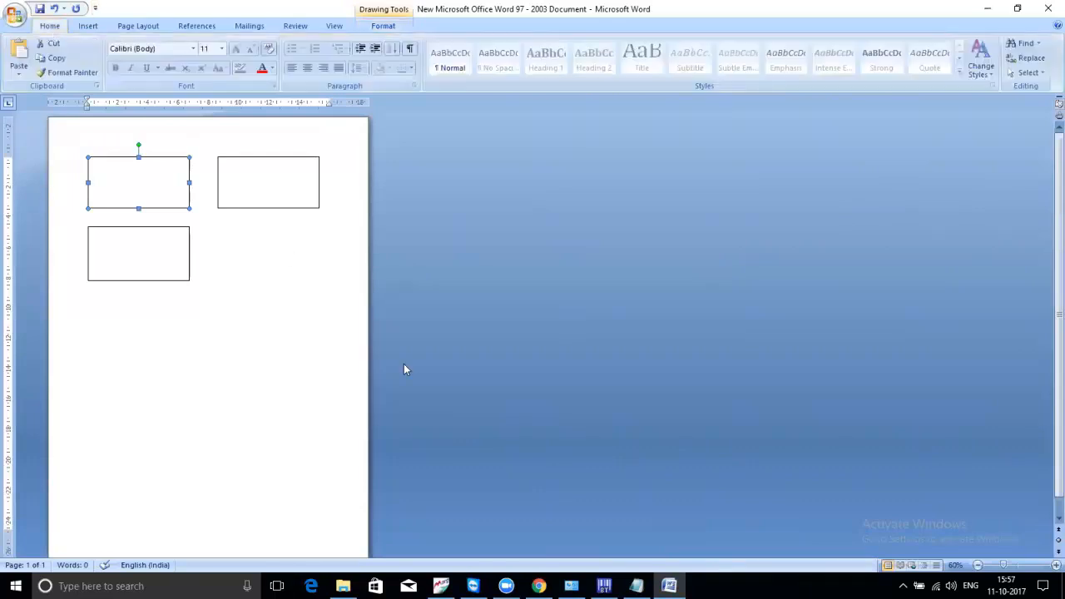
{"action": "mouse_move", "coordinate": [441, 586]}
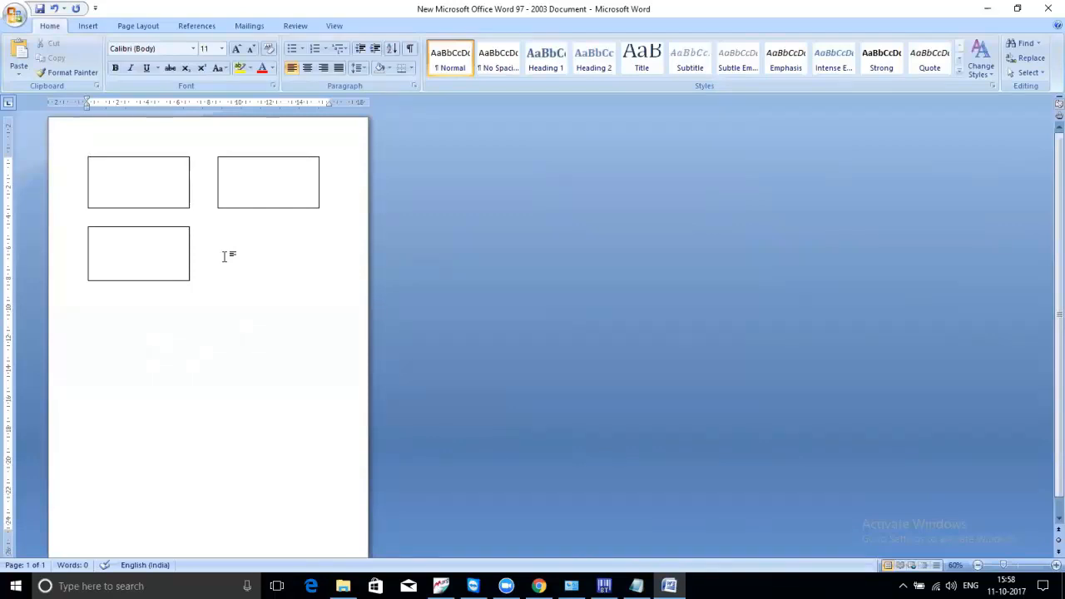
{"action": "left_click", "coordinate": [989, 10]}
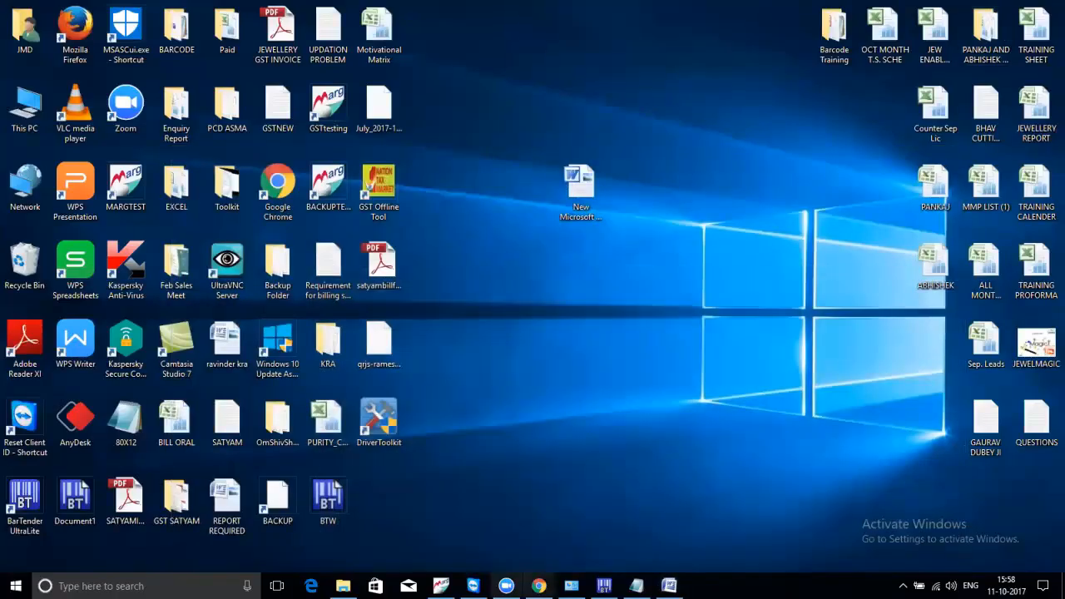
Search Google Images for 'barcode labels sheet' and preview an OL1000 1.5" x 1" label sheet
{"action": "left_click", "coordinate": [539, 586]}
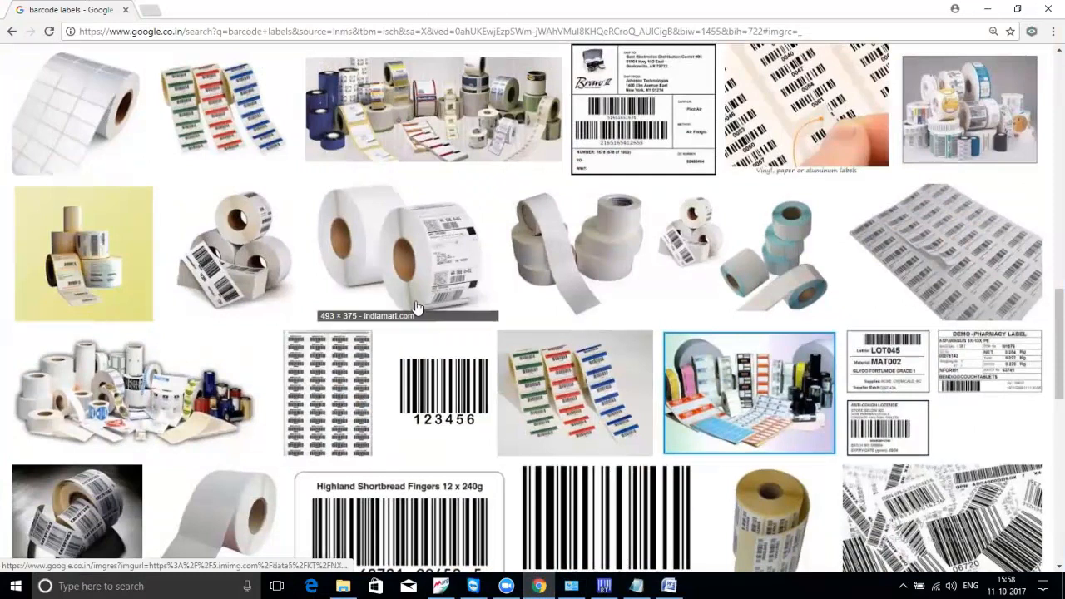
{"action": "scroll", "coordinate": [1047, 285], "scroll_direction": "up", "scroll_amount": 1}
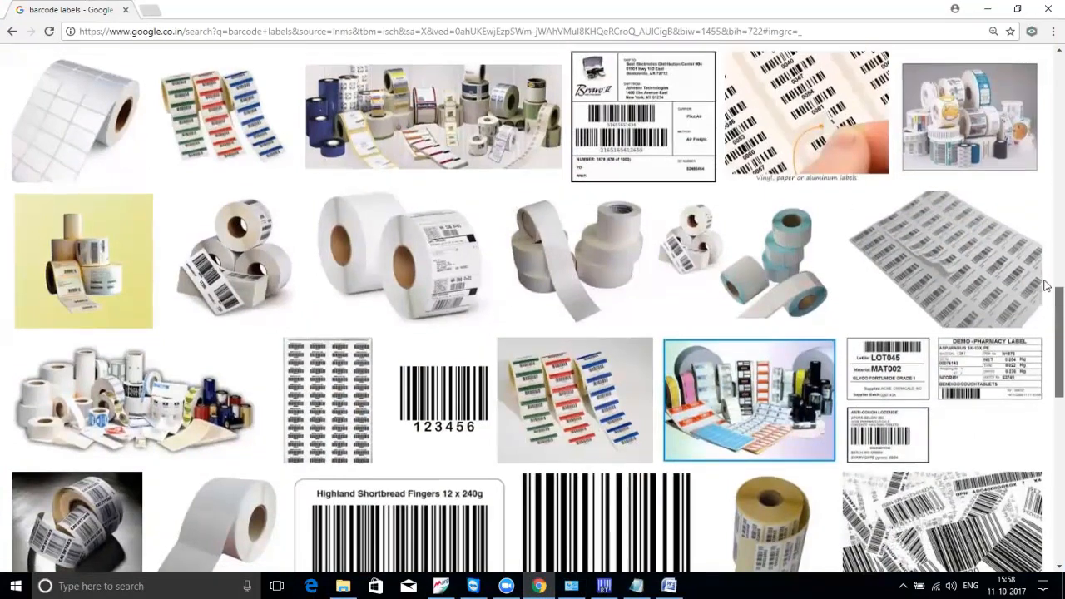
{"action": "scroll", "coordinate": [1046, 250], "scroll_direction": "up", "scroll_amount": 5}
{"action": "scroll", "coordinate": [1047, 63], "scroll_direction": "up", "scroll_amount": 5}
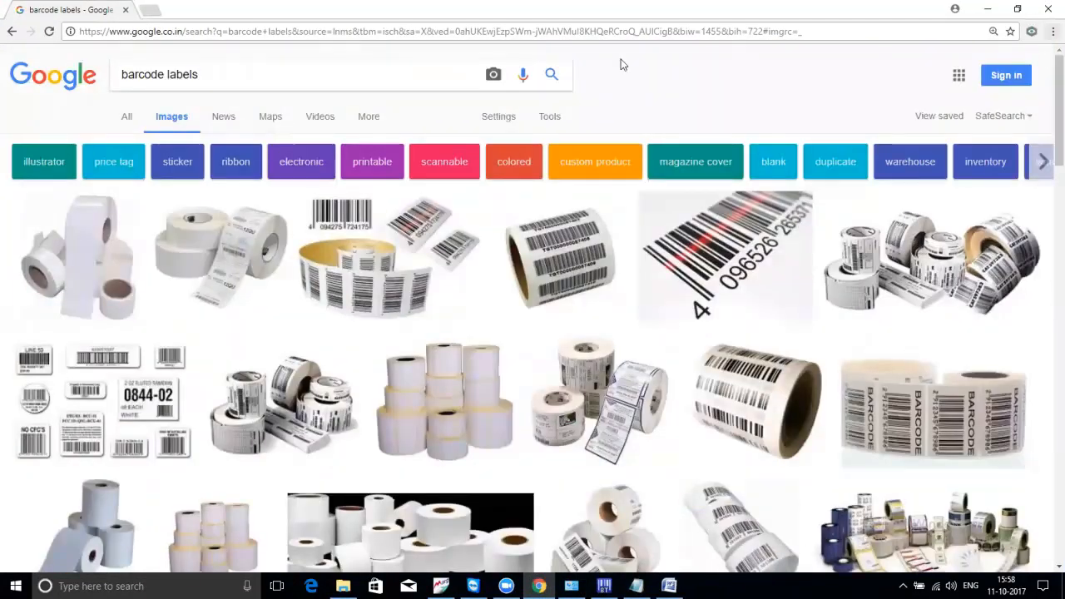
{"action": "left_click", "coordinate": [251, 74]}
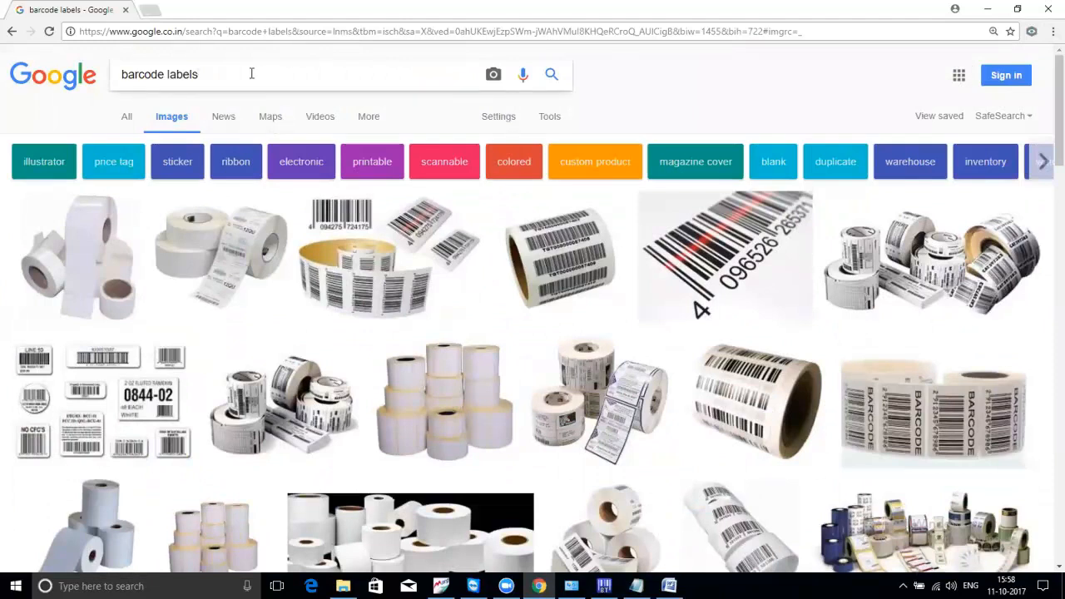
{"action": "type", "text": "SHEET"}
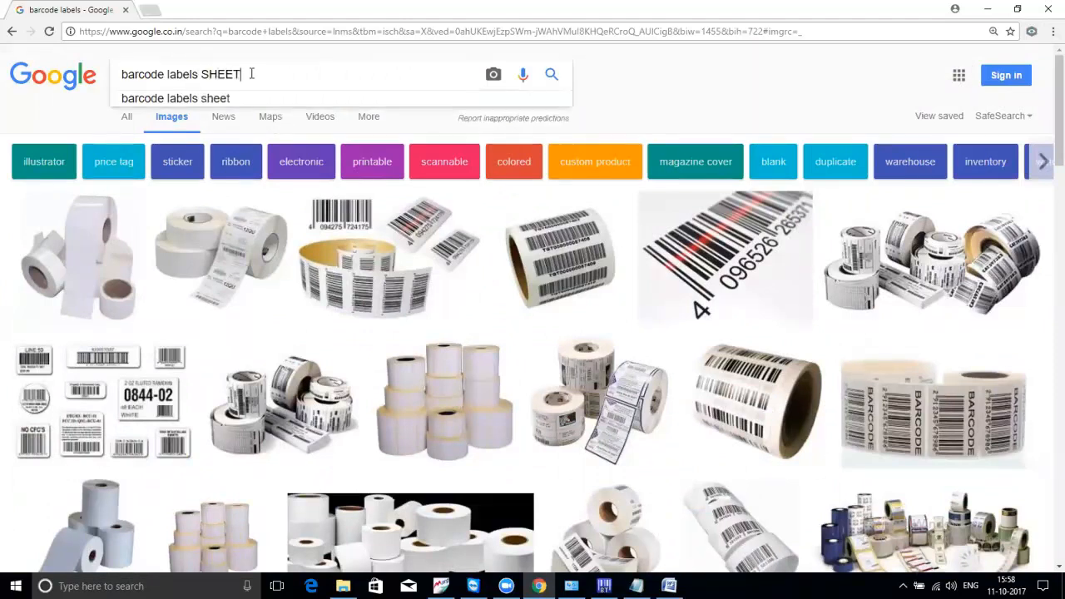
{"action": "key", "text": "Down"}
{"action": "key", "text": "Return"}
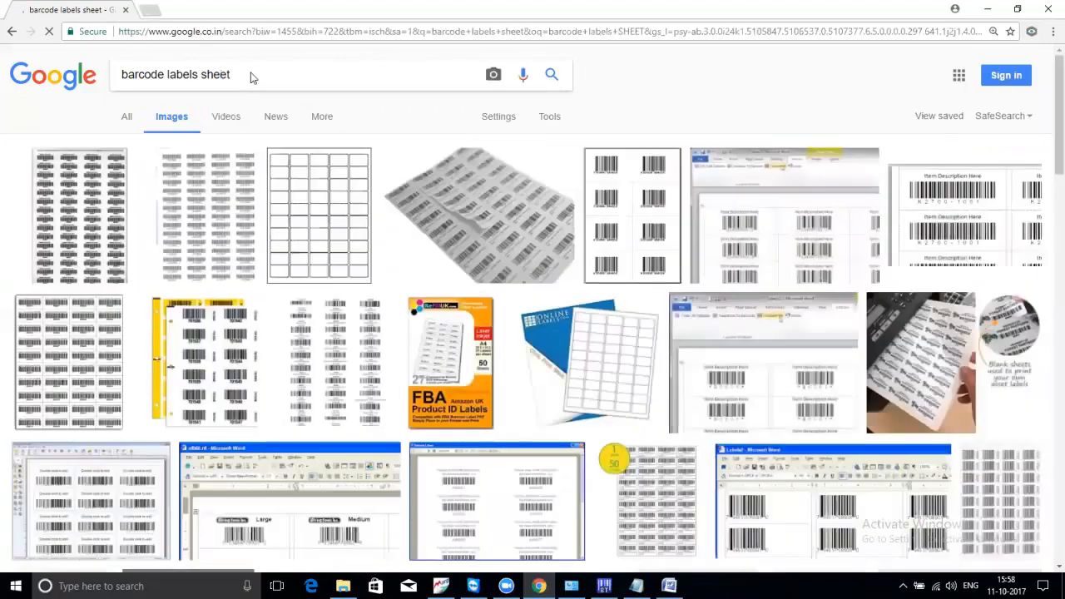
{"action": "left_click", "coordinate": [321, 189]}
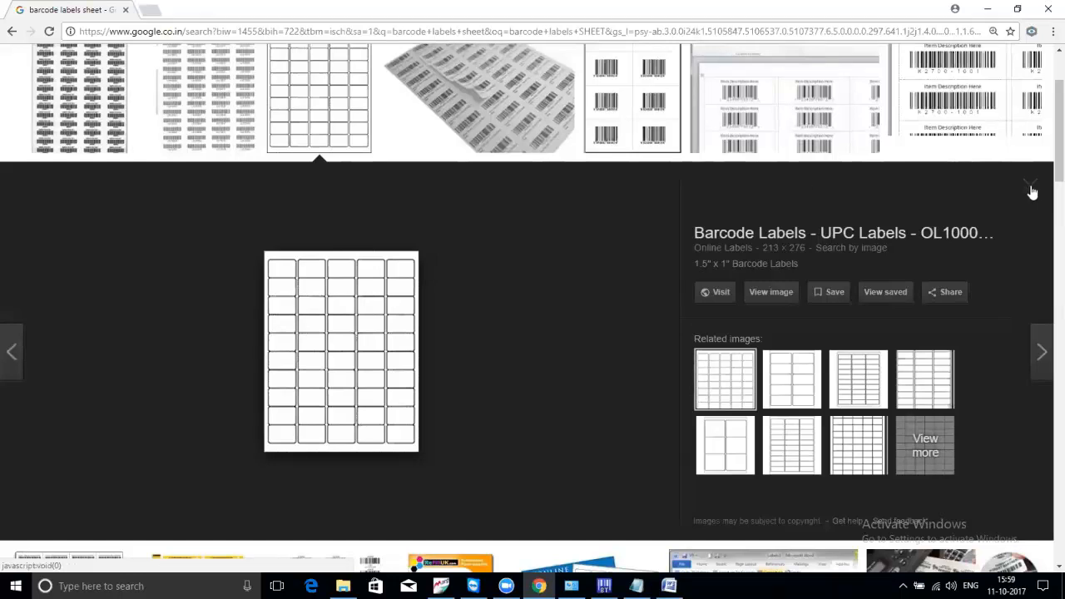
Preview the Avery 10-per-sheet shipping label template, then close the preview
{"action": "left_click", "coordinate": [801, 389]}
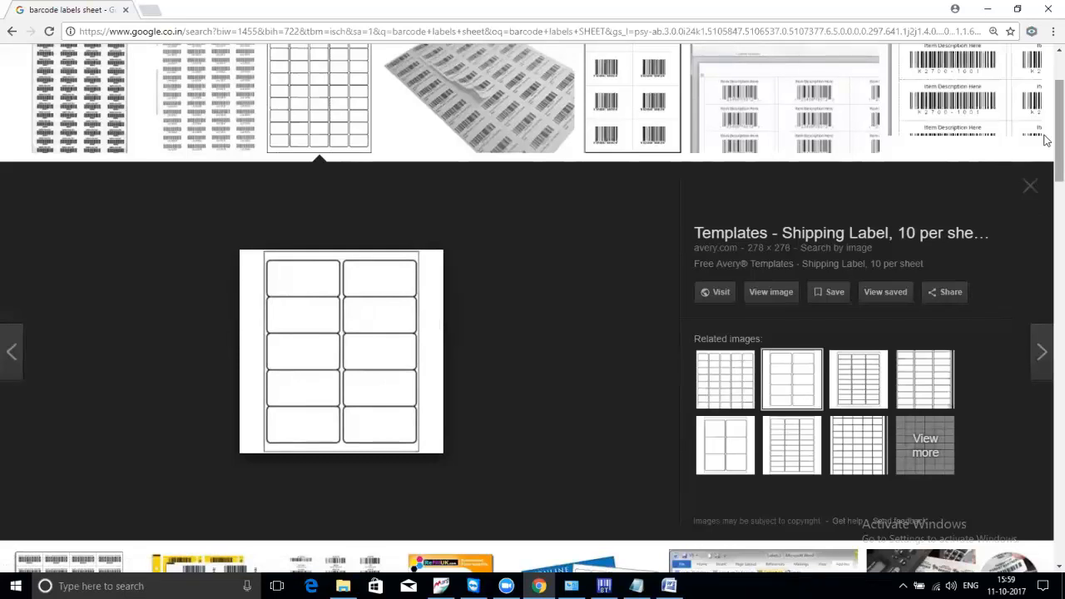
{"action": "scroll", "coordinate": [1046, 138], "scroll_direction": "up", "scroll_amount": 2}
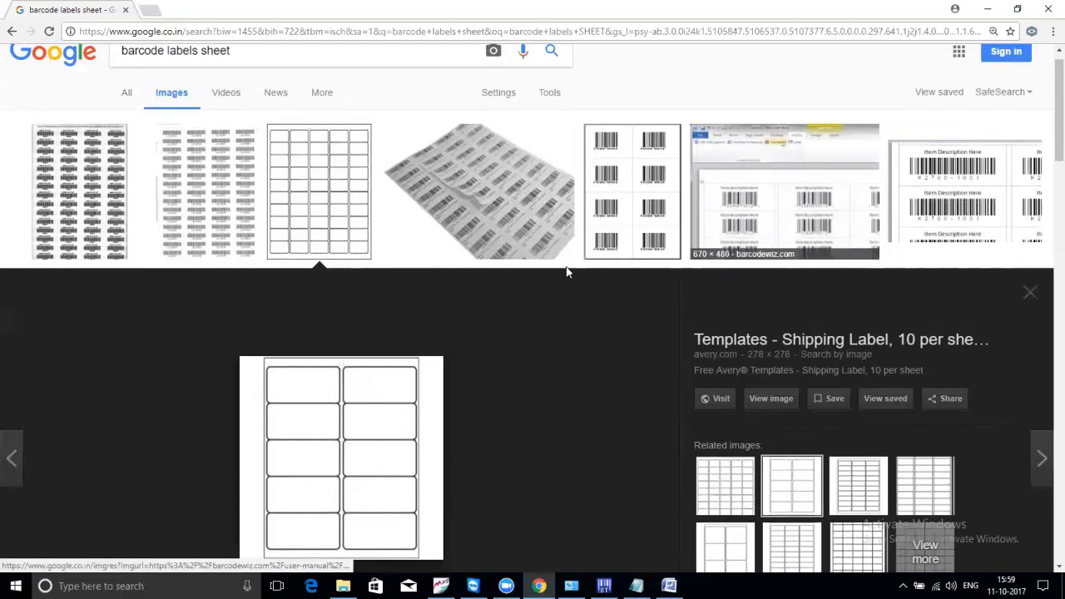
{"action": "left_click", "coordinate": [1029, 296]}
Bring the Marg Counter ERP format 44 label setup back to the front from the taskbar
{"action": "scroll", "coordinate": [1047, 137], "scroll_direction": "up", "scroll_amount": 1}
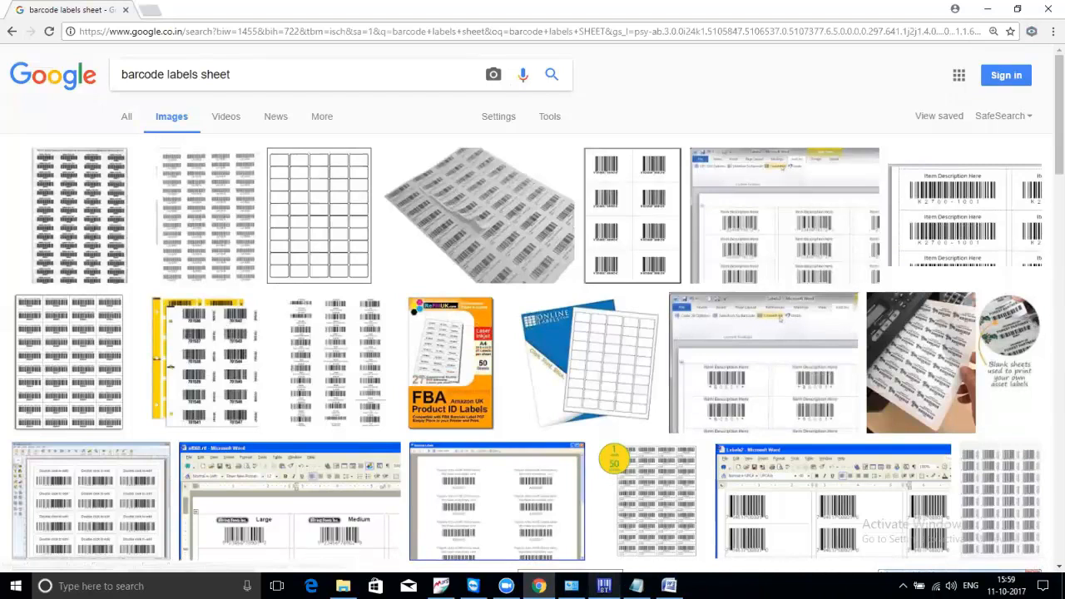
{"action": "left_click", "coordinate": [441, 586]}
{"action": "left_click", "coordinate": [441, 520]}
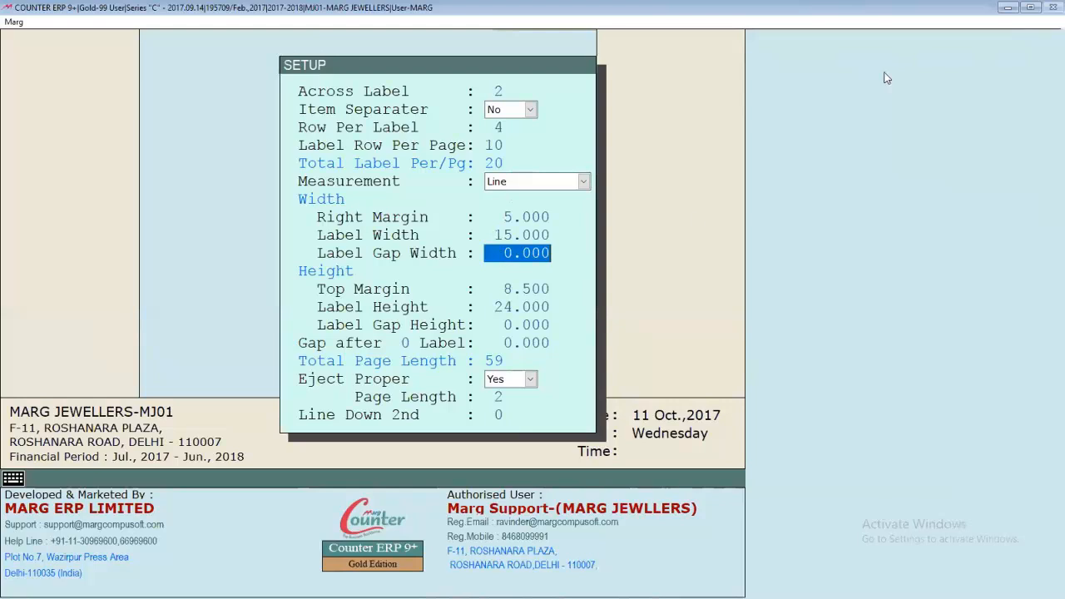
Minimize Marg Counter ERP to reveal the 'barcode labels sheet' image results
{"action": "left_click", "coordinate": [1006, 8]}
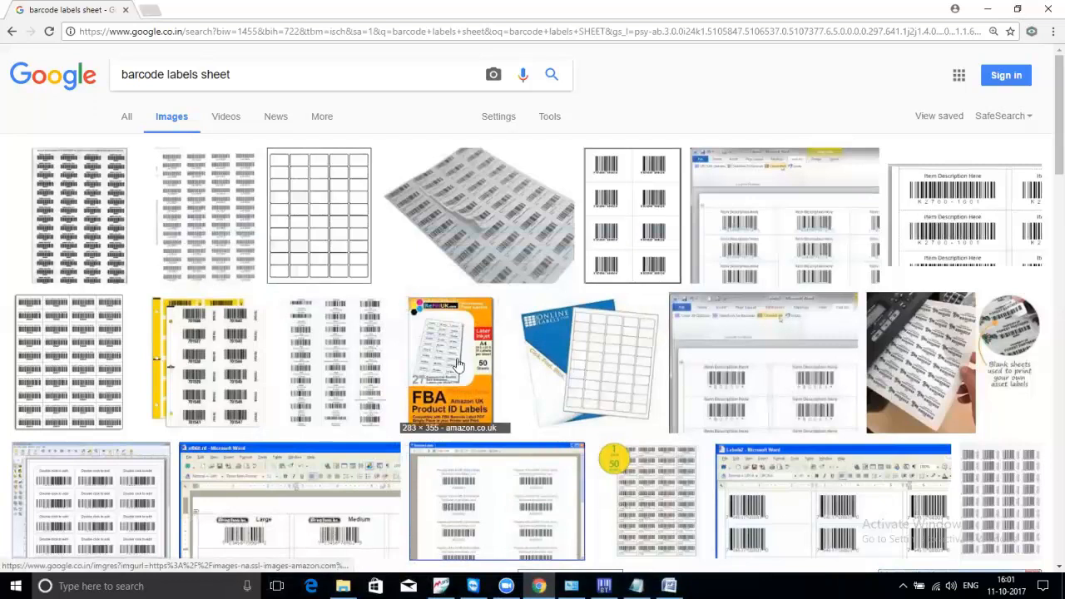
Preview the 1.5" x 1" barcode label sheet, glance at the BarTender label, then return to Marg
{"action": "left_click", "coordinate": [330, 230]}
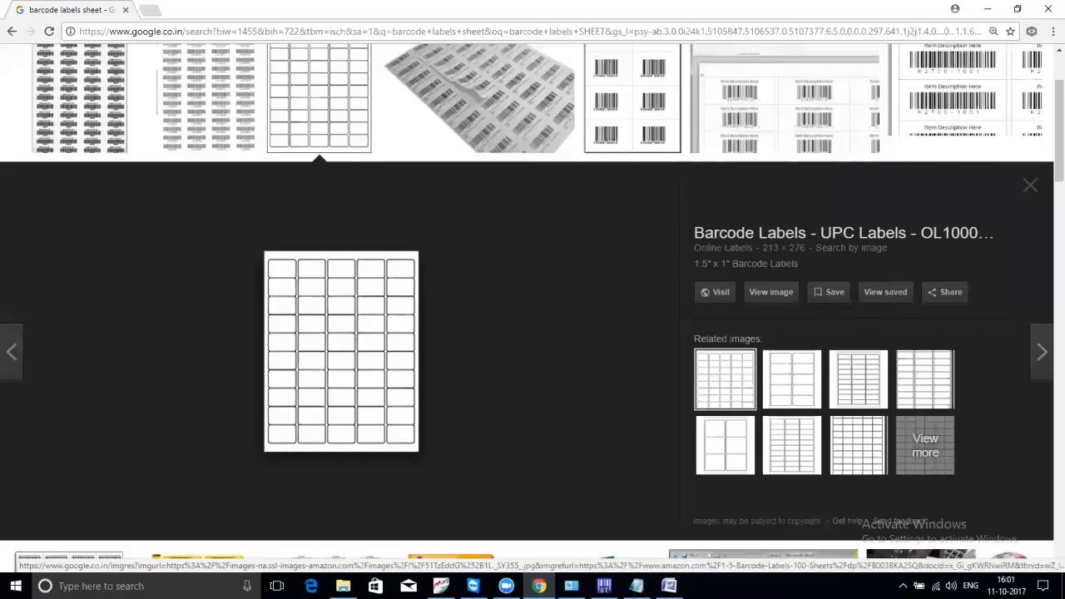
{"action": "left_click", "coordinate": [604, 586]}
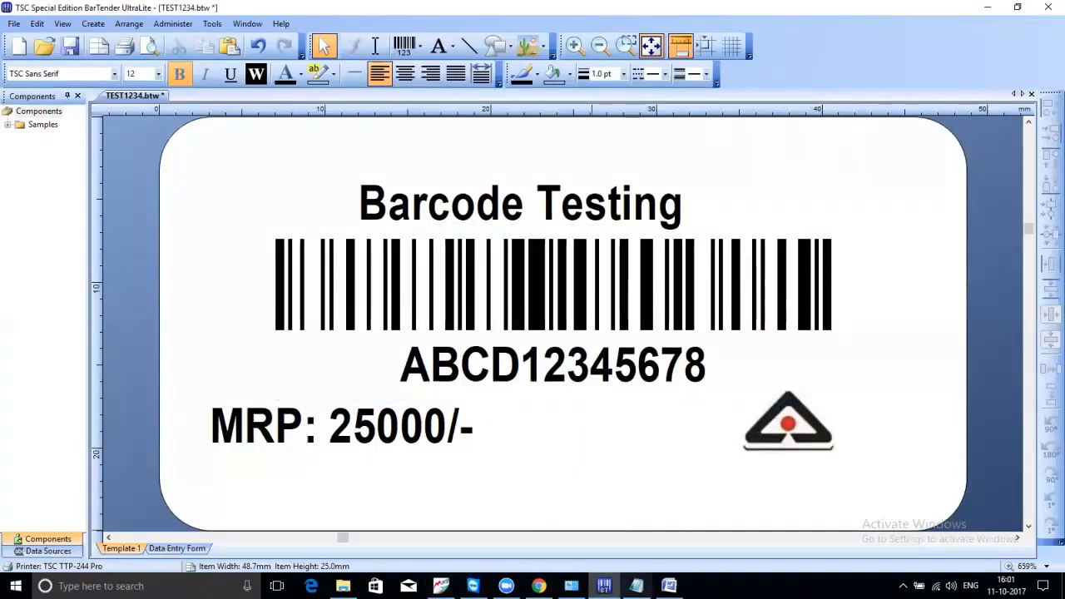
{"action": "left_click", "coordinate": [441, 585]}
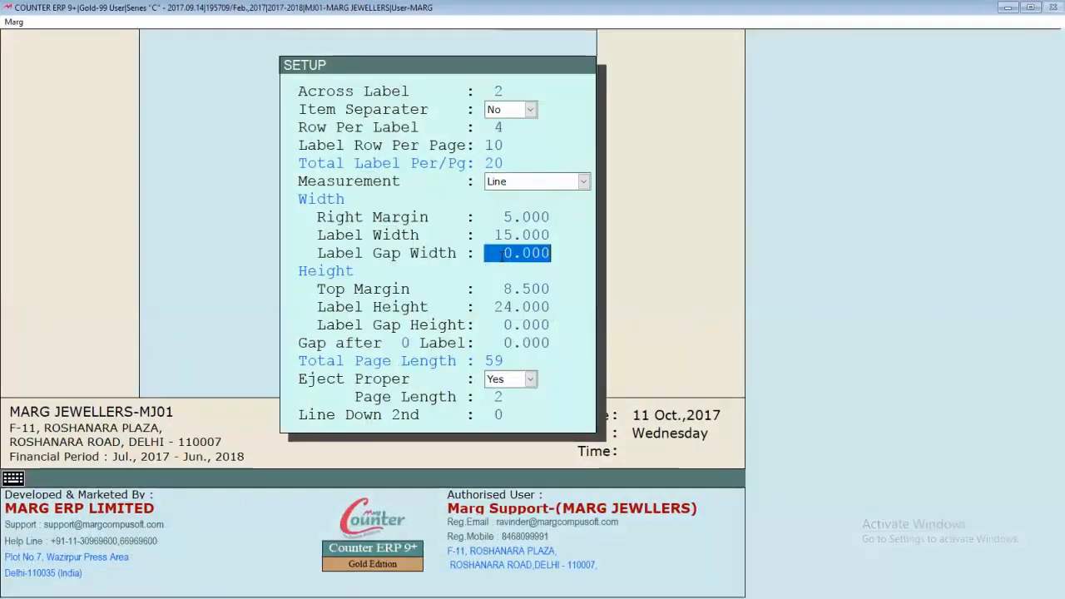
Set label gap width to 1.000, accepting rearranged row-print positions 5.000 and 21.000
{"action": "type", "text": "1"}
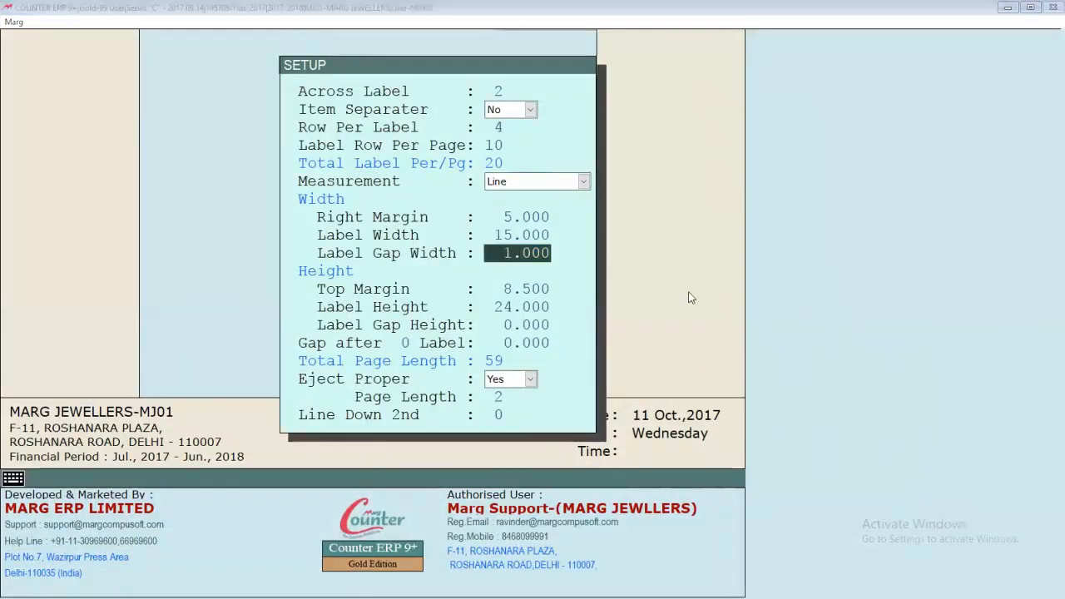
{"action": "key", "text": "Return"}
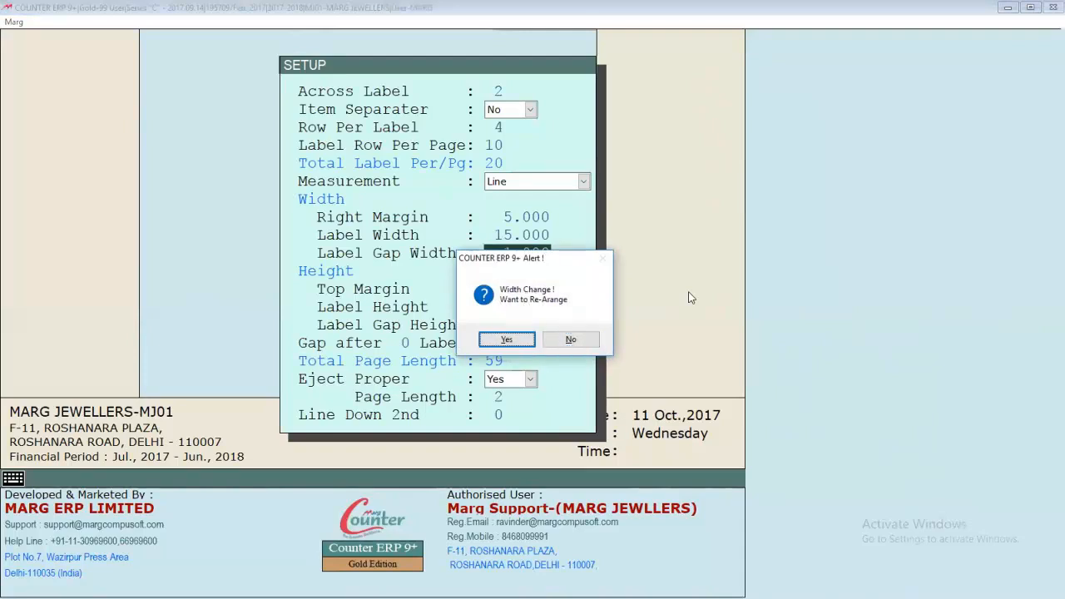
{"action": "key", "text": "Return"}
{"action": "key", "text": "Return"}
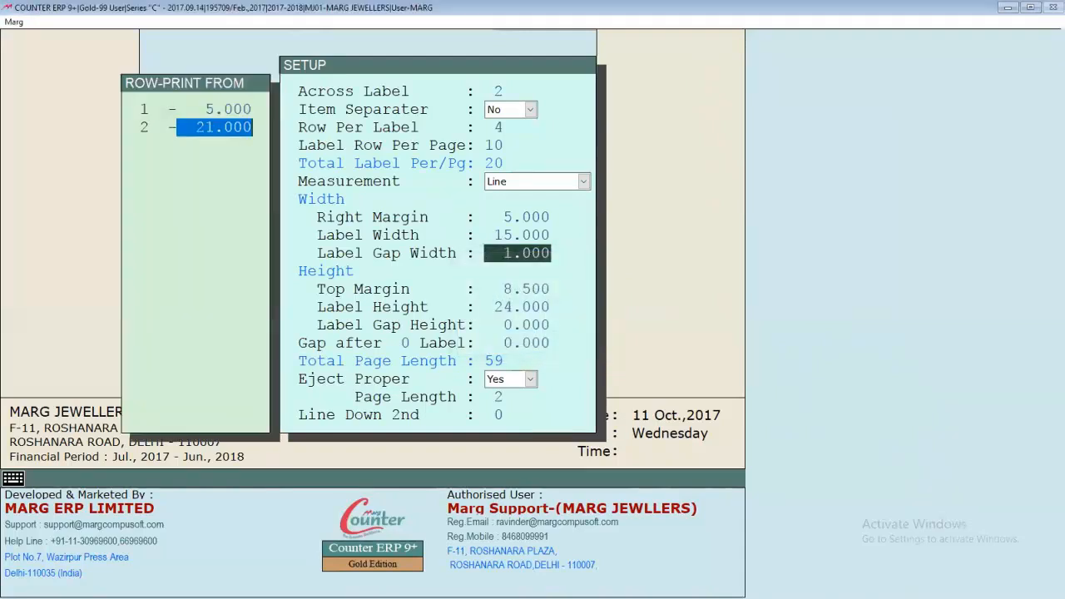
{"action": "key", "text": "Return"}
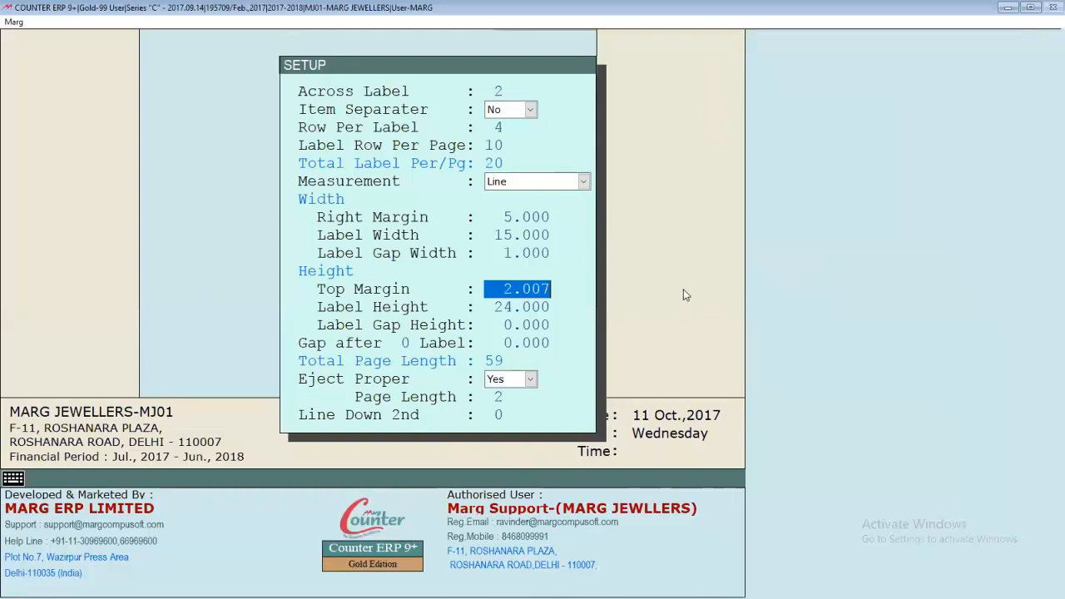
{"action": "left_click", "coordinate": [582, 183]}
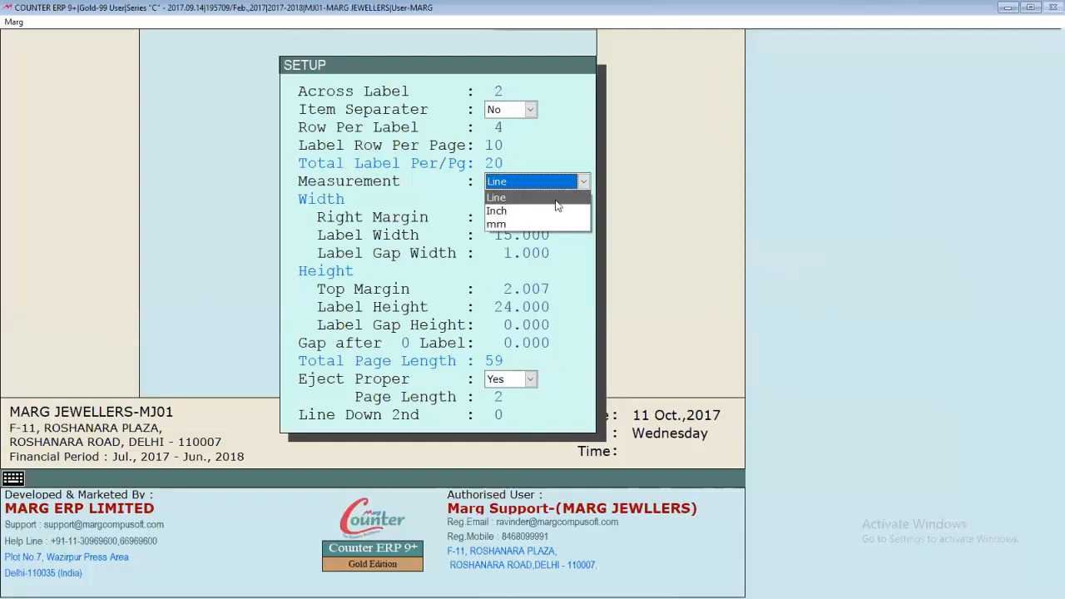
{"action": "left_click", "coordinate": [549, 192]}
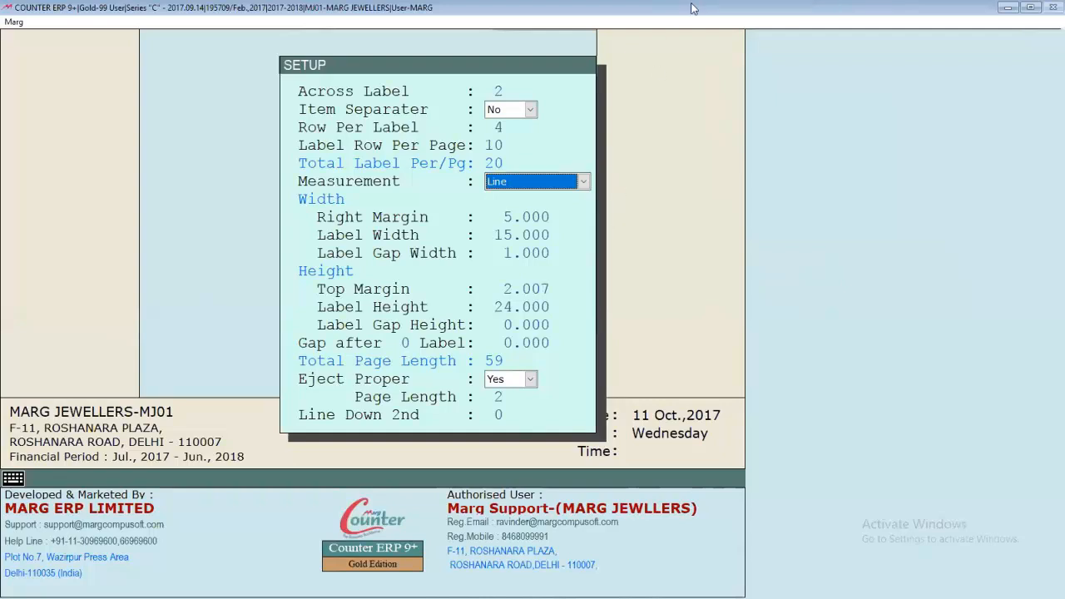
{"action": "left_click", "coordinate": [565, 183]}
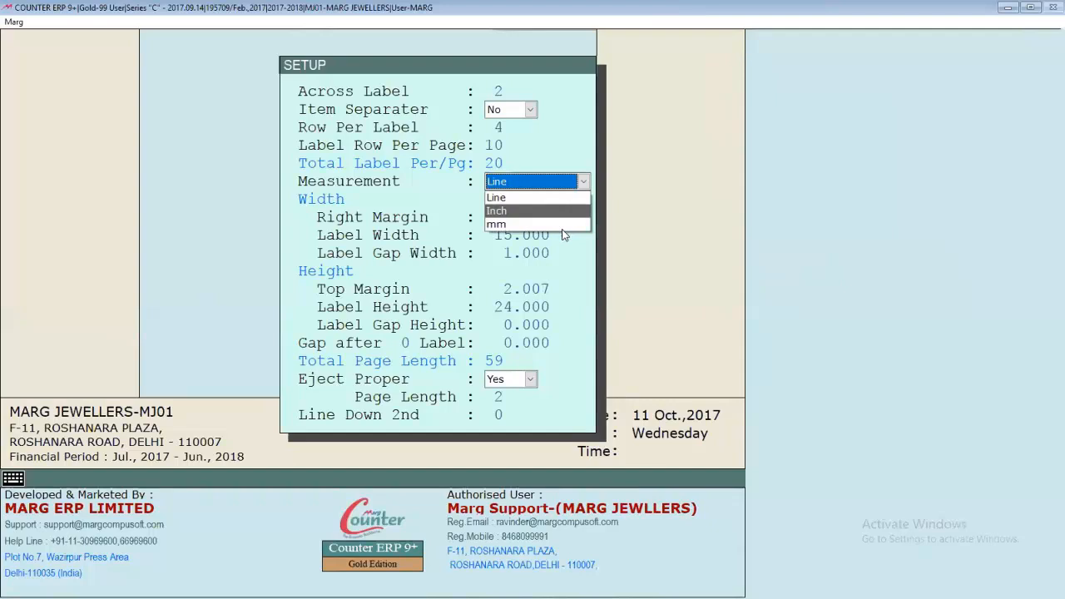
{"action": "left_click", "coordinate": [560, 199]}
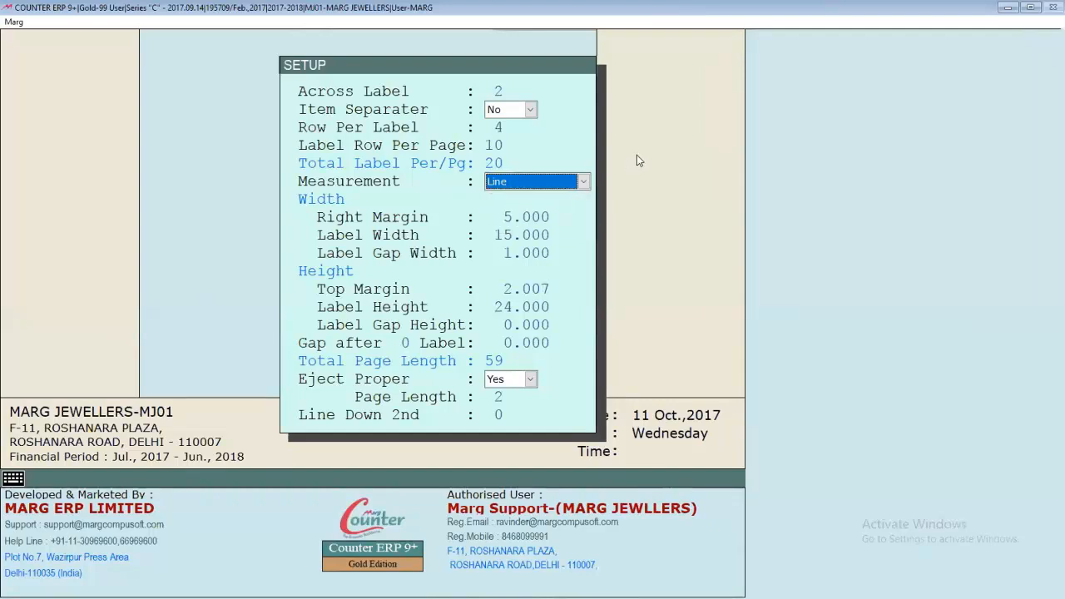
{"action": "key", "text": "Return"}
{"action": "key", "text": "Return"}
{"action": "key", "text": "Return"}
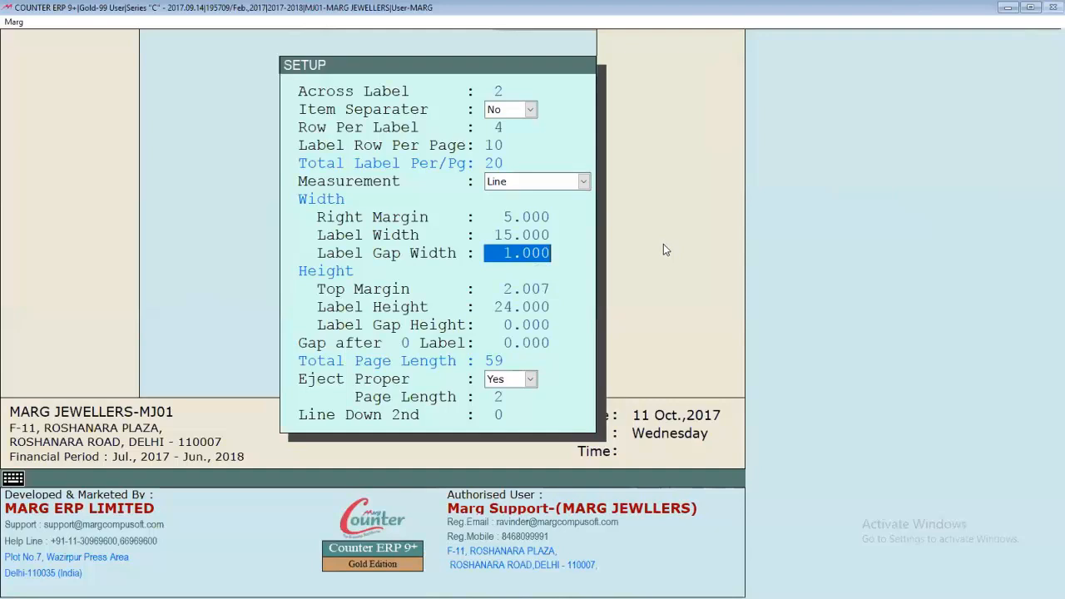
{"action": "key", "text": "Return"}
{"action": "key", "text": "Down"}
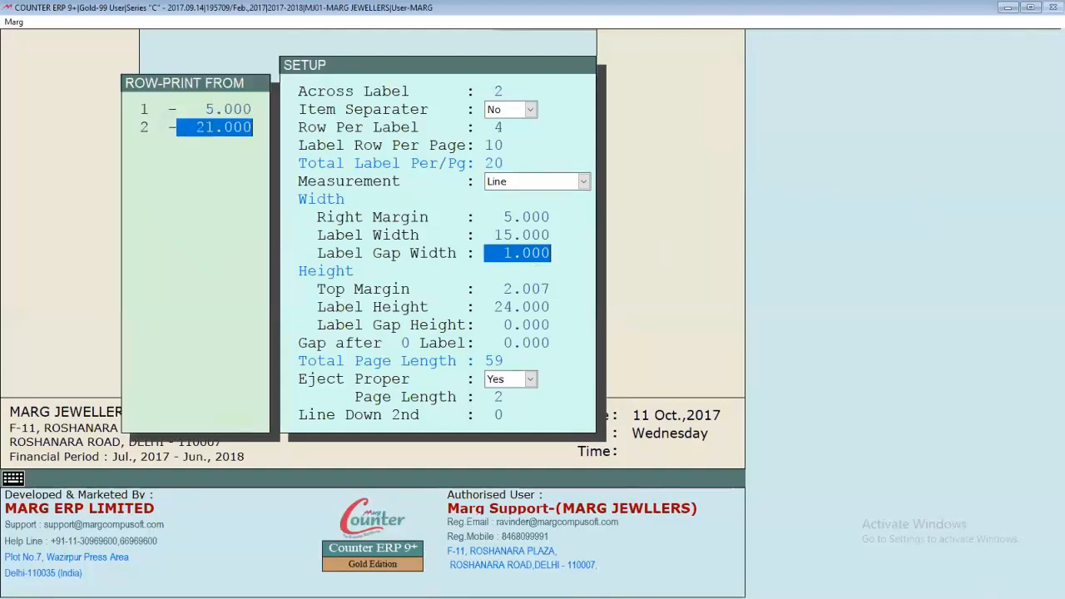
{"action": "key", "text": "Up"}
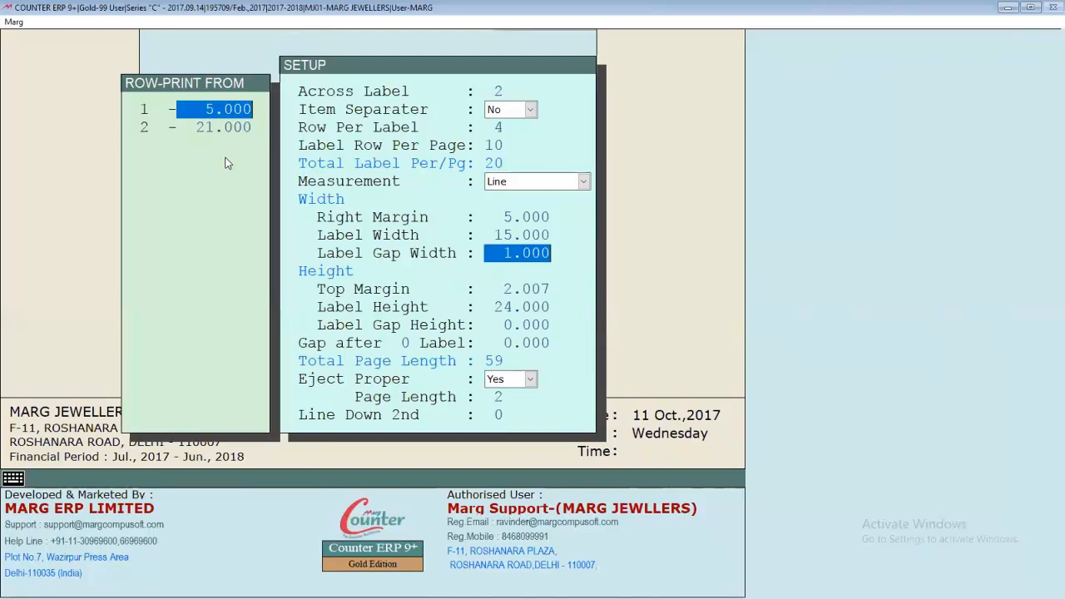
{"action": "key", "text": "Return"}
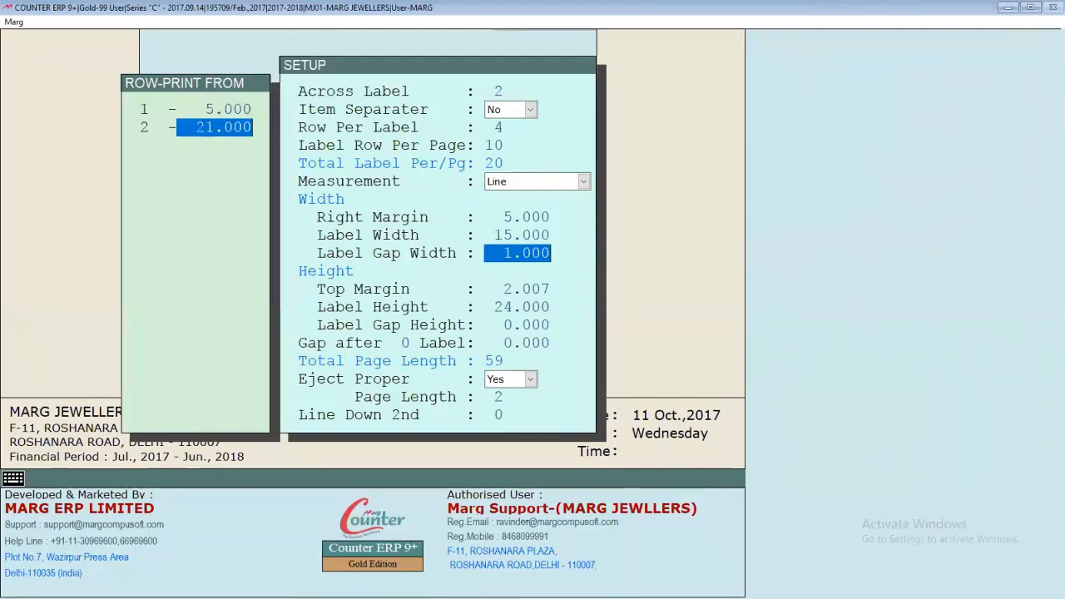
{"action": "key", "text": "Return"}
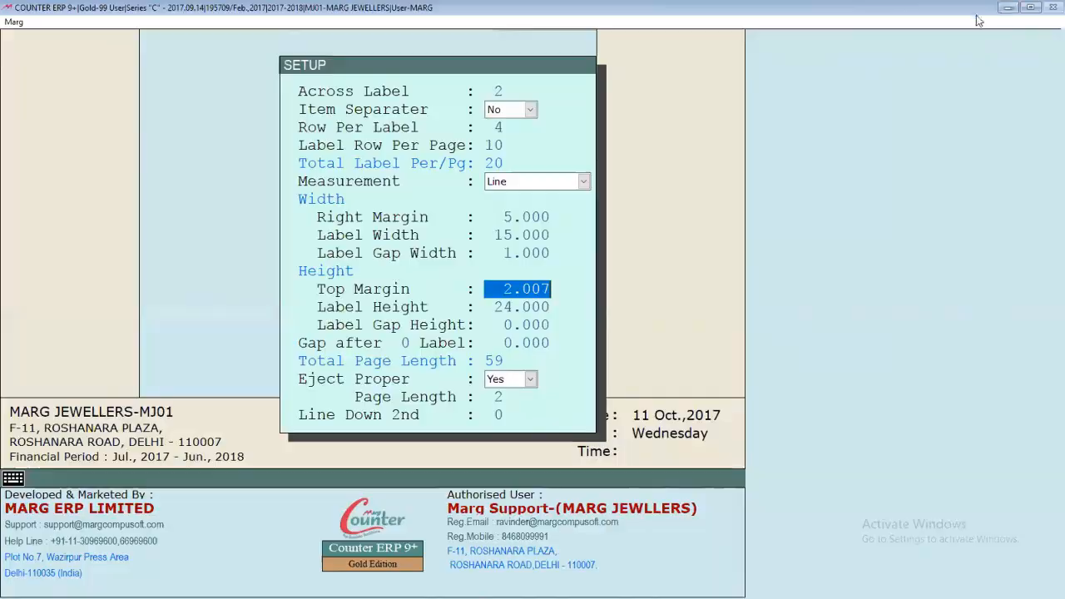
Minimize Counter ERP and close the BarTender UltraLite sample label design
{"action": "left_click", "coordinate": [1006, 7]}
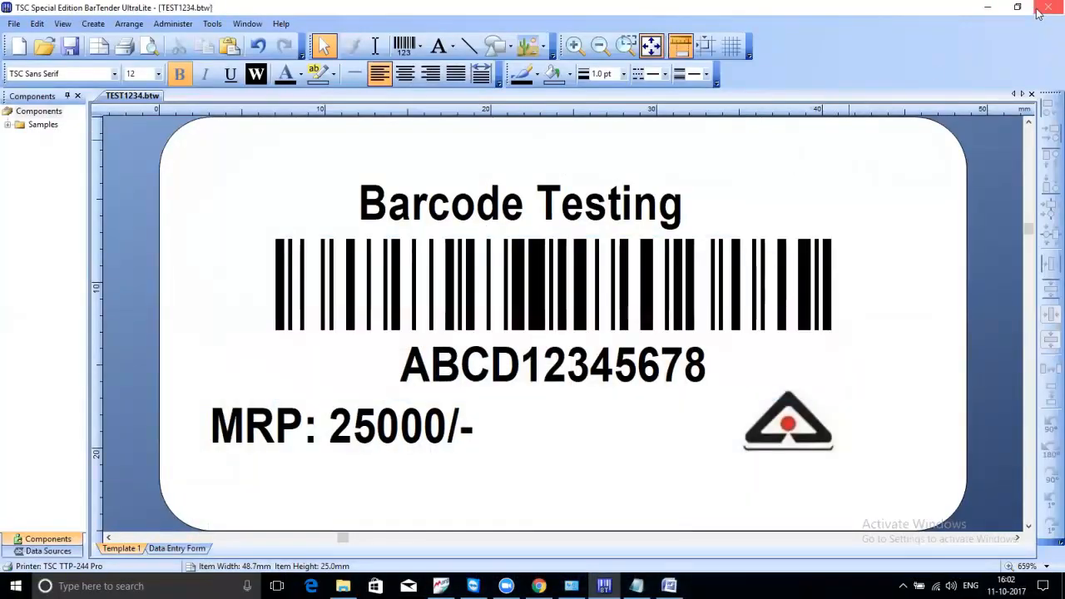
{"action": "left_click", "coordinate": [1045, 8]}
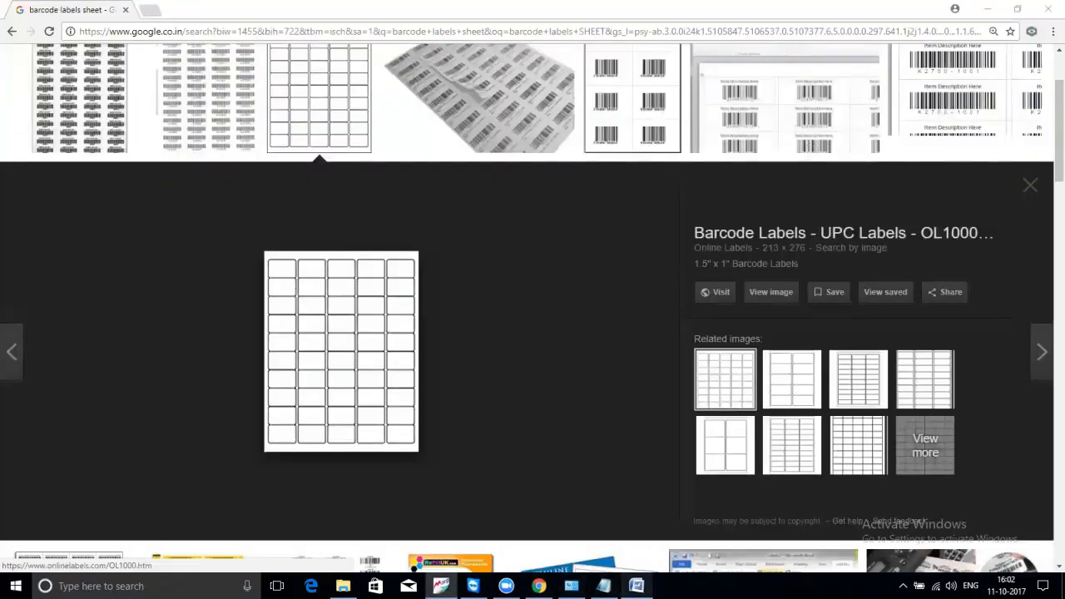
Glance at the Word label-box document, then switch back to the Marg format 44 setup
{"action": "left_click", "coordinate": [637, 585]}
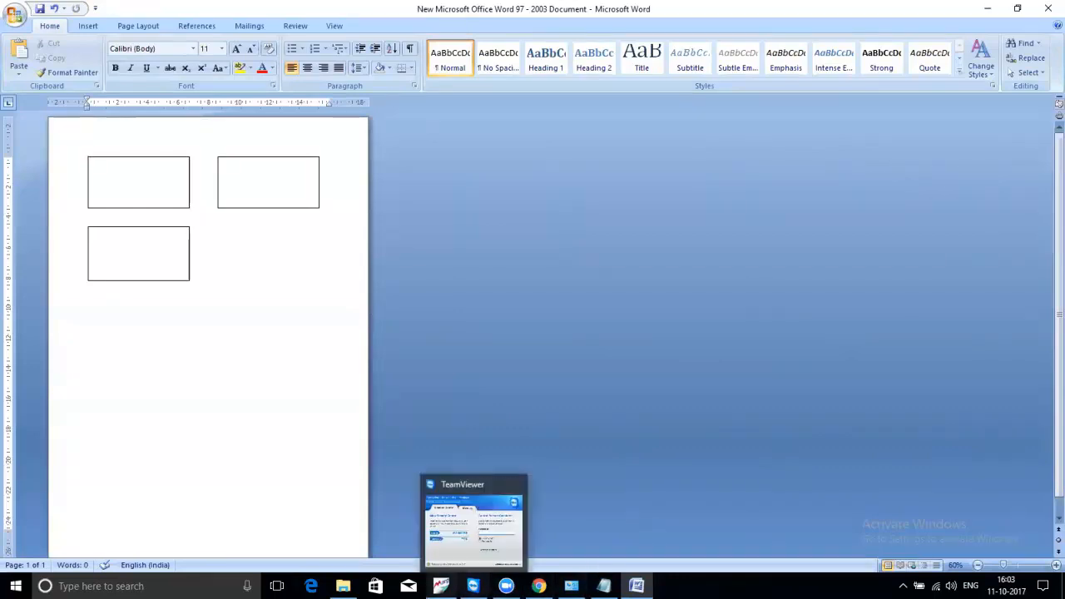
{"action": "left_click", "coordinate": [441, 586]}
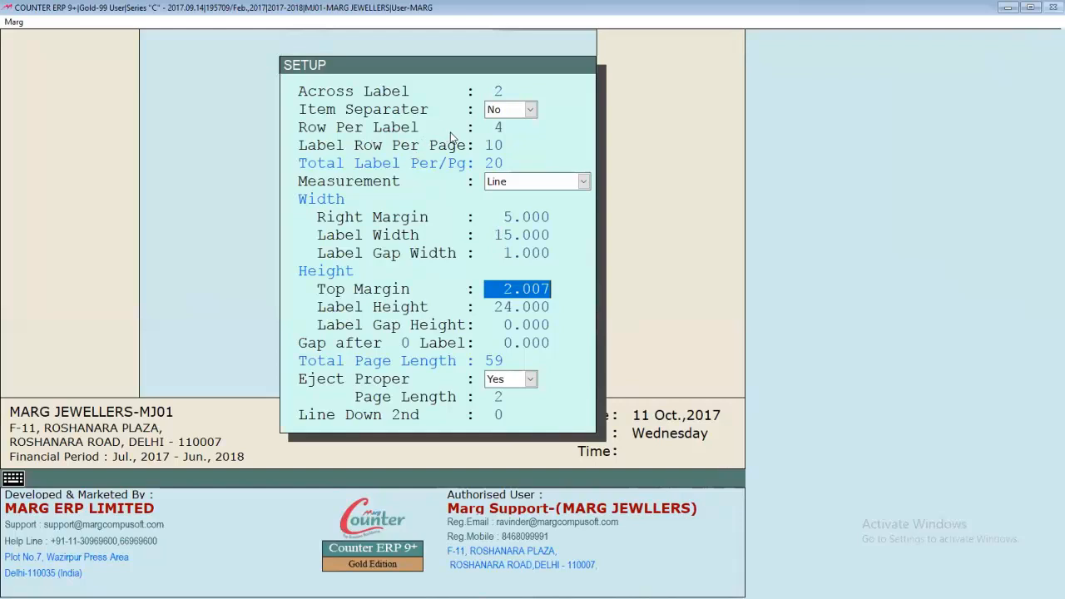
Open the row-print positions 5.000 and 21.000 for the format 44 label columns
{"action": "left_click", "coordinate": [504, 253]}
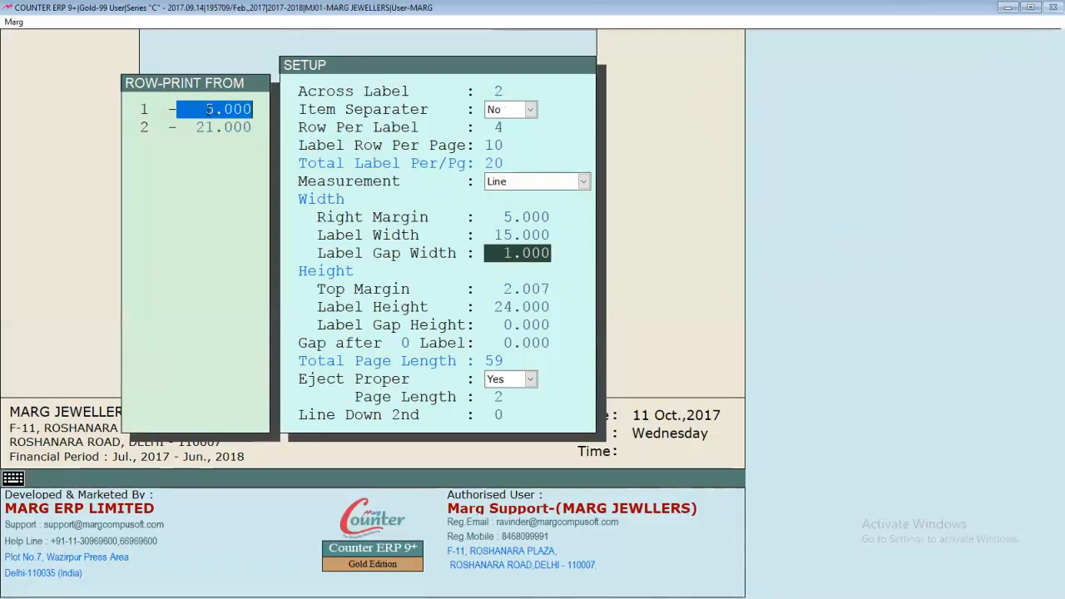
Minimize Marg and select inside the first label box on the Word page
{"action": "left_click", "coordinate": [1008, 8]}
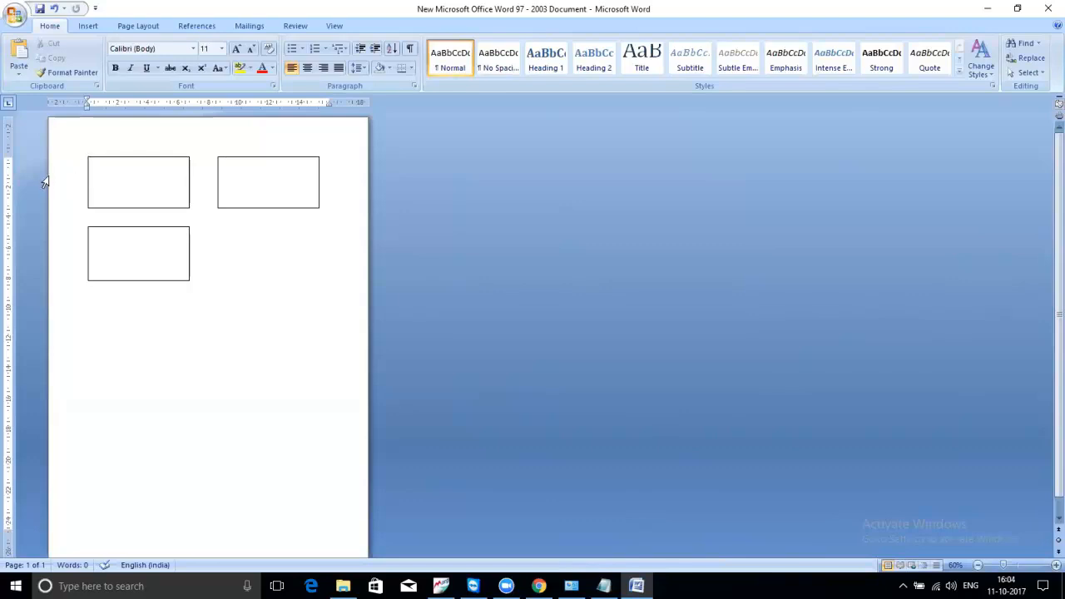
{"action": "left_click", "coordinate": [86, 171]}
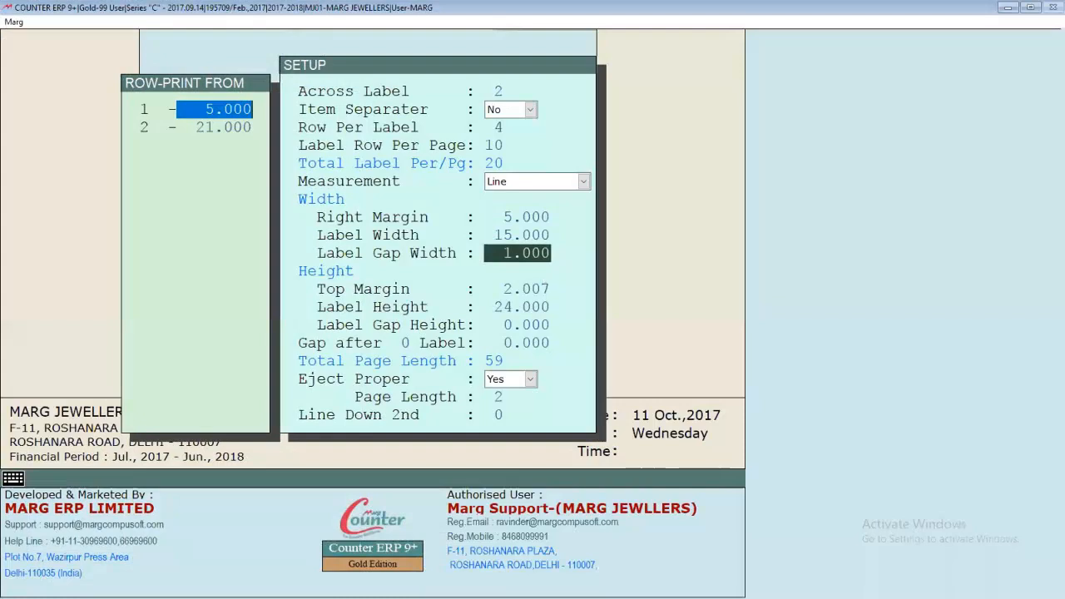
Set the row-print start positions to 6 and 22, then zoom the Word page to 100%
{"action": "type", "text": "6"}
{"action": "key", "text": "Return"}
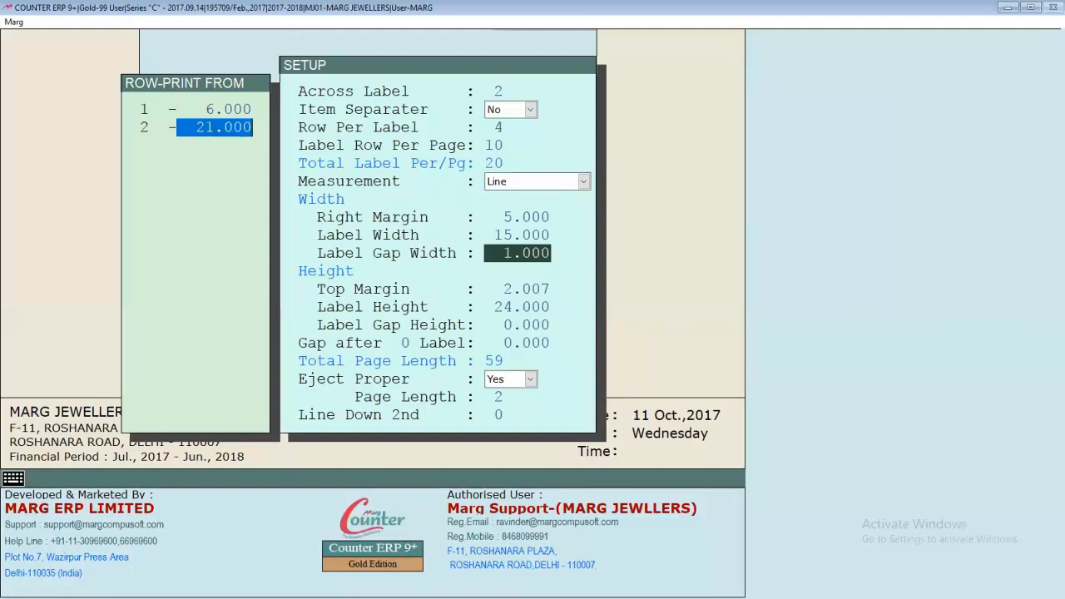
{"action": "type", "text": "22 ."}
{"action": "key", "text": "Return"}
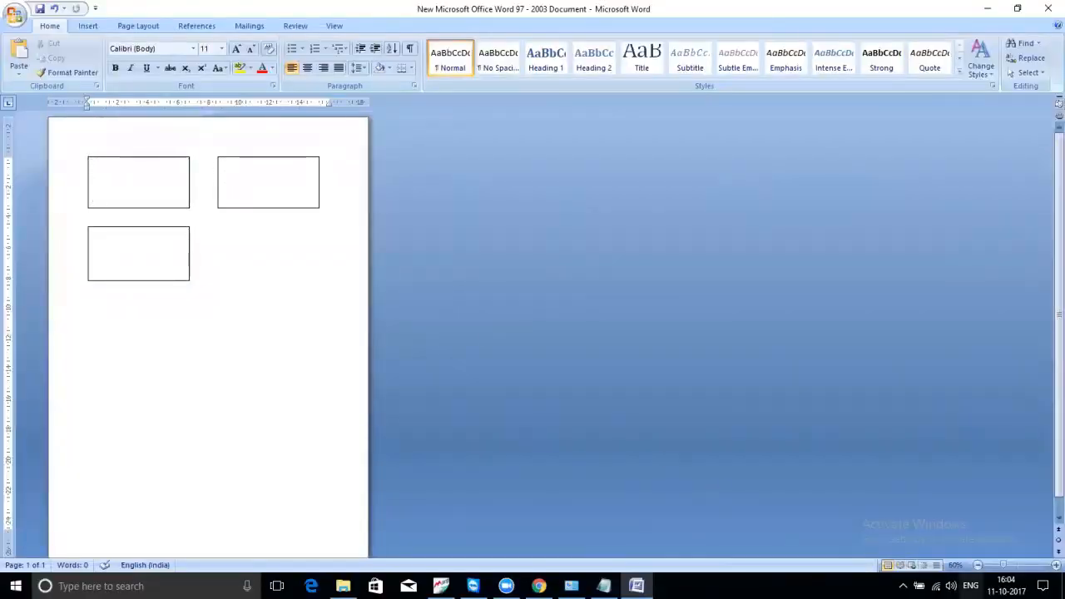
{"action": "mouse_move", "coordinate": [1003, 564]}
{"action": "left_mouse_down"}
{"action": "mouse_move", "coordinate": [1047, 567]}
{"action": "mouse_move", "coordinate": [1019, 569]}
{"action": "left_mouse_up"}
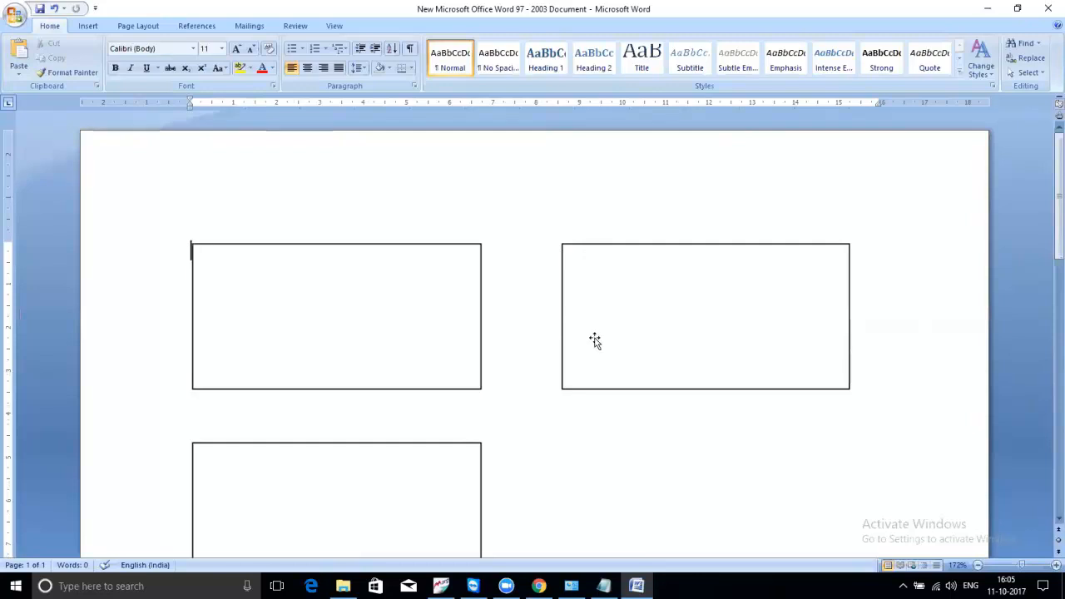
Leave Word's empty label-box page and bring the Marg ERP SETUP dialog back to the front
{"action": "mouse_move", "coordinate": [604, 586]}
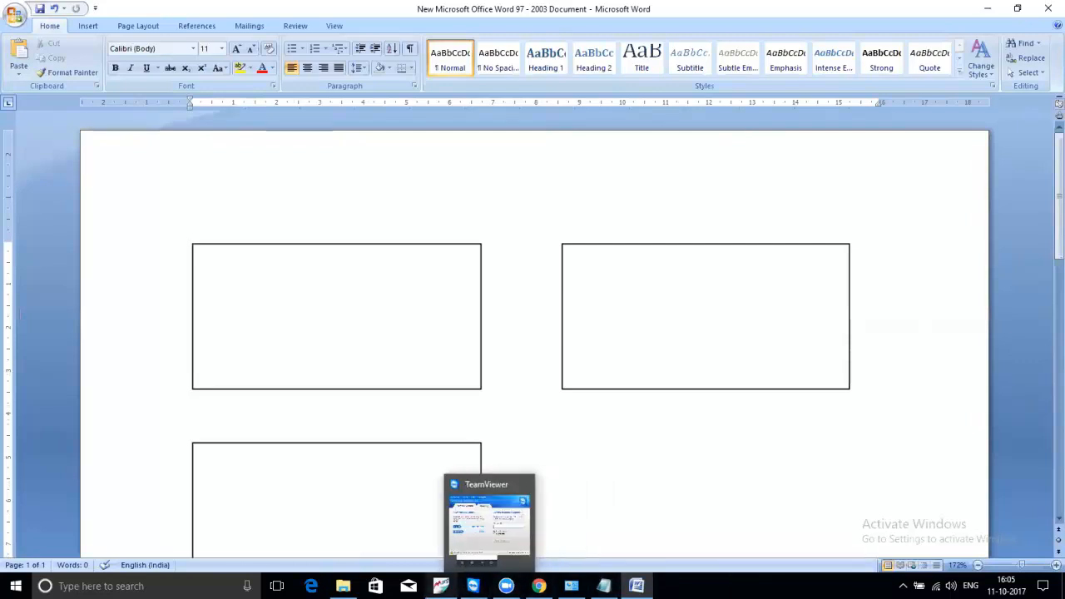
{"action": "left_click", "coordinate": [472, 585]}
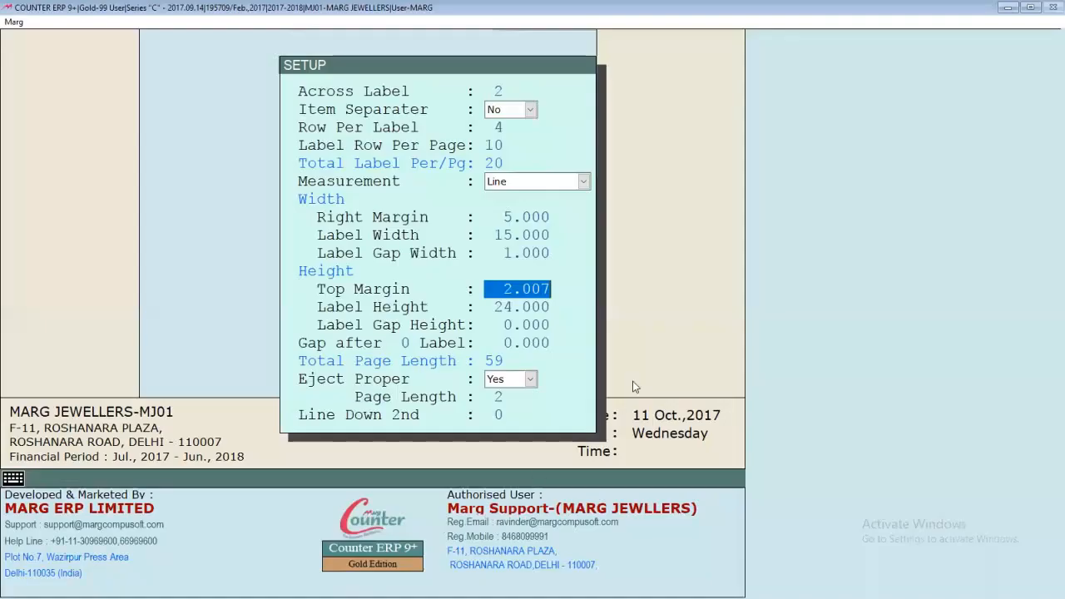
Set format 44's Top Margin to 5.000 and Label Height to 8.000, checking against the Word layout
{"action": "type", "text": "5"}
{"action": "key", "text": "Return"}
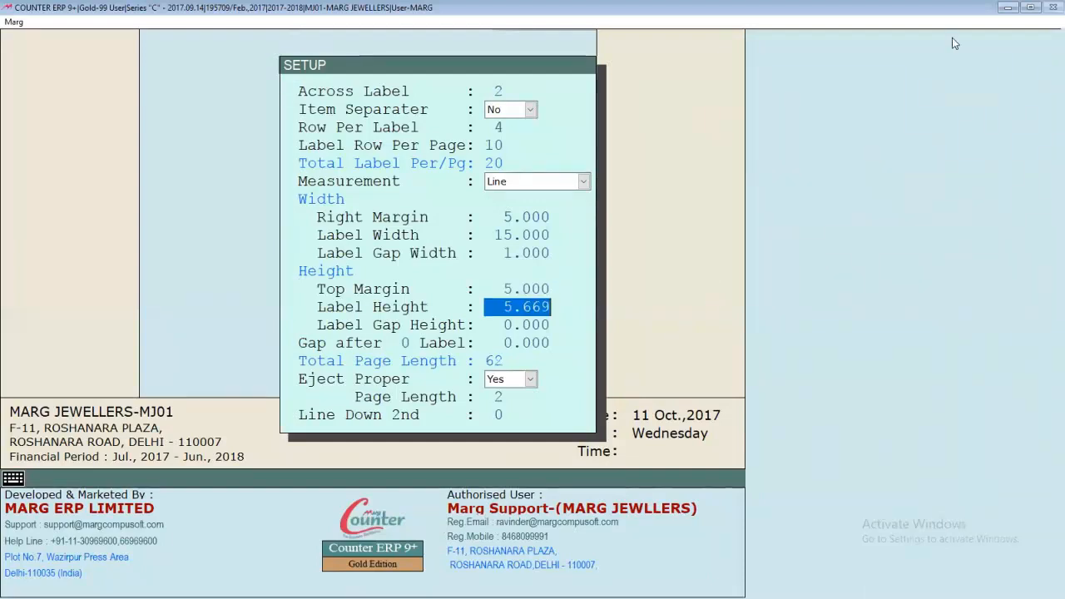
{"action": "left_click", "coordinate": [1007, 7]}
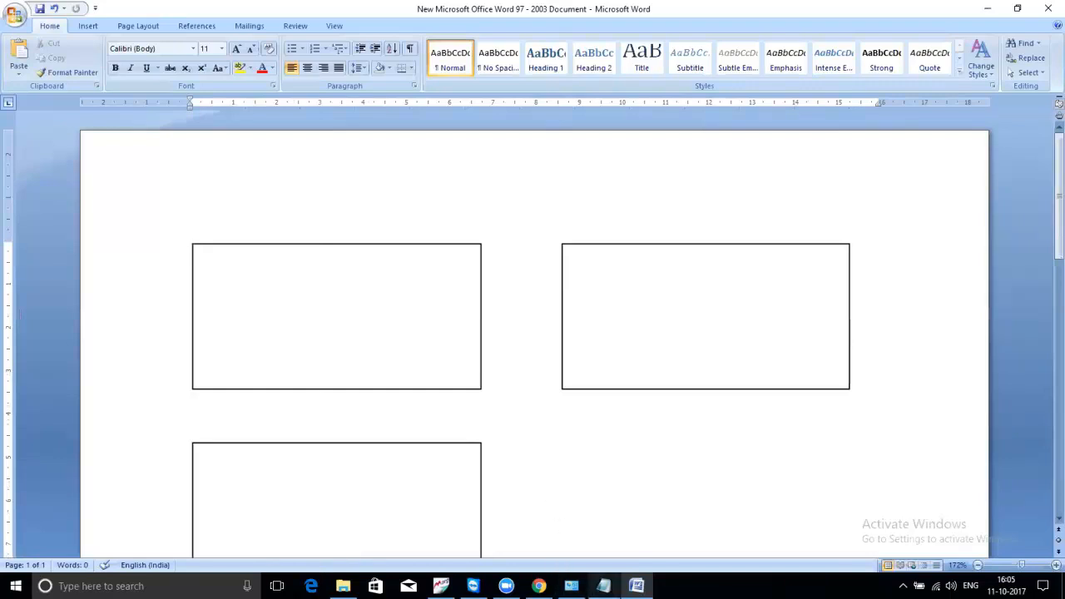
{"action": "left_click", "coordinate": [441, 586]}
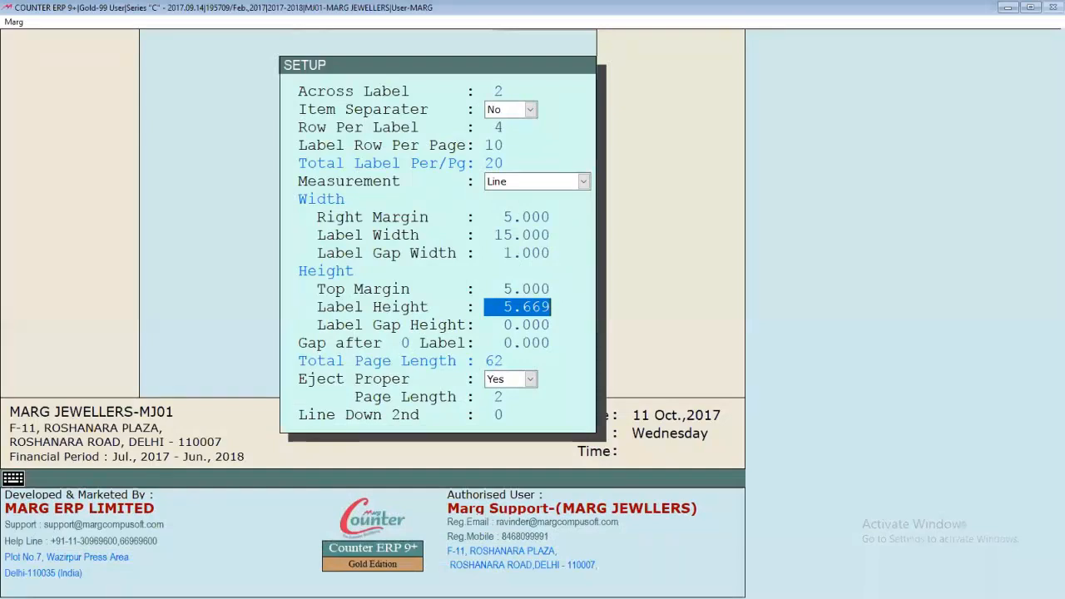
{"action": "type", "text": "8"}
{"action": "key", "text": "Return"}
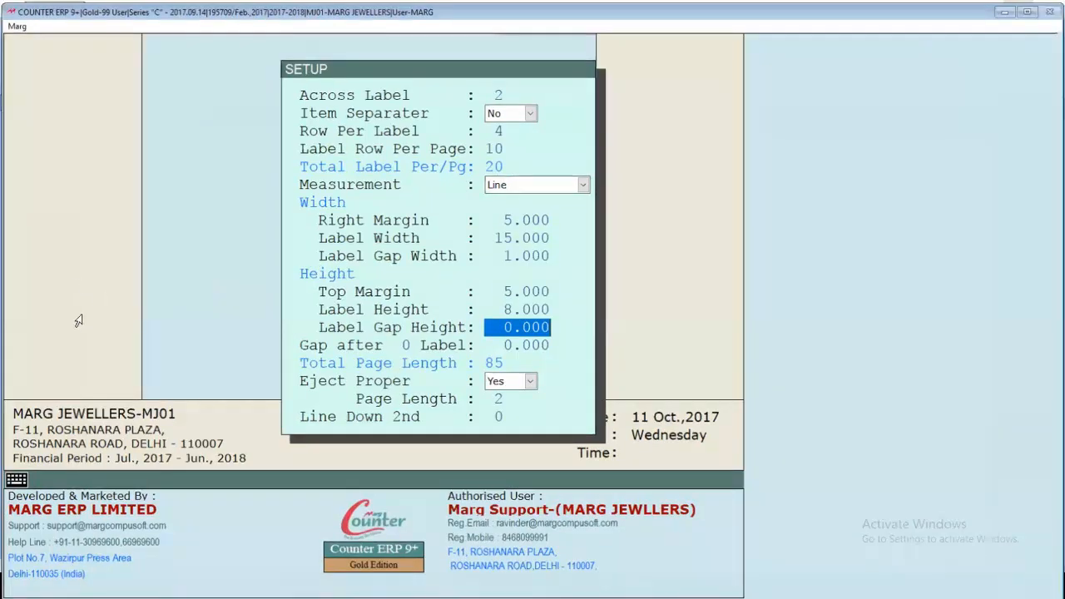
{"action": "key", "text": "alt+Tab"}
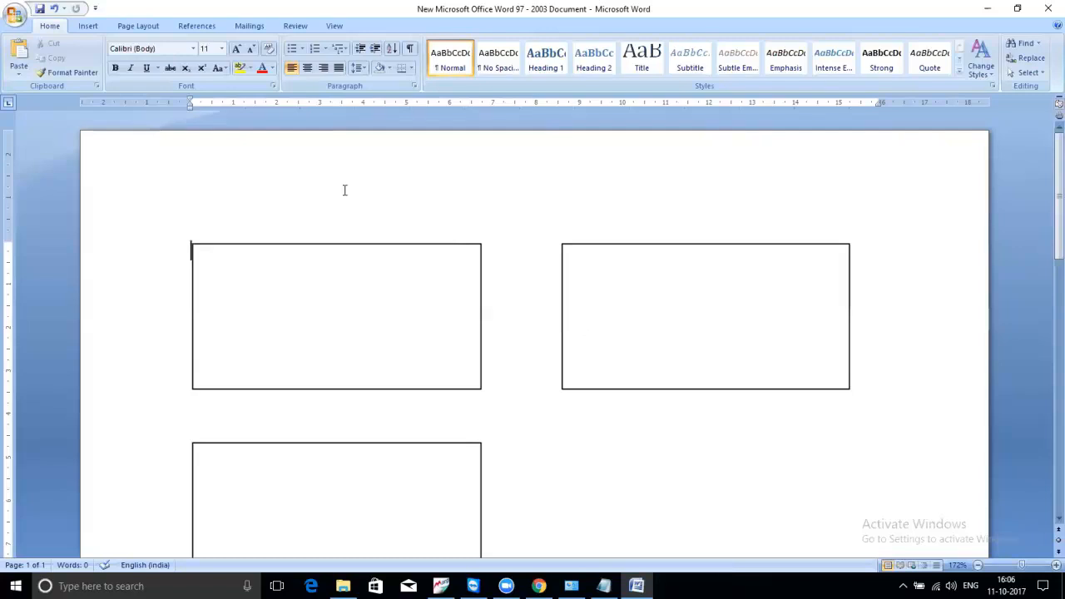
Draw a double-headed arrow line from the left page edge across the first label rectangle
{"action": "left_click", "coordinate": [92, 28]}
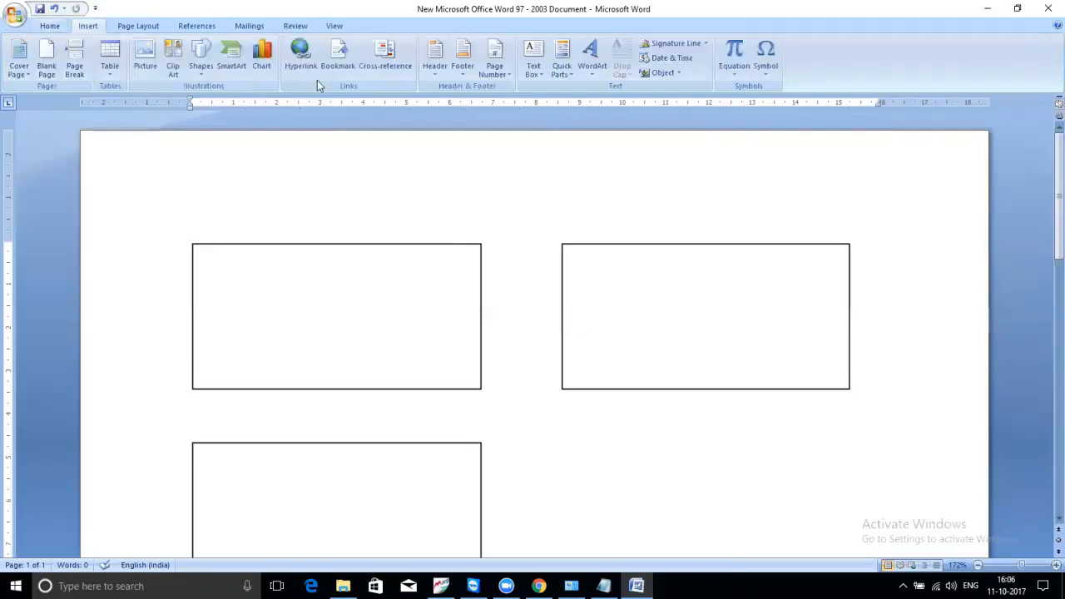
{"action": "left_click", "coordinate": [206, 62]}
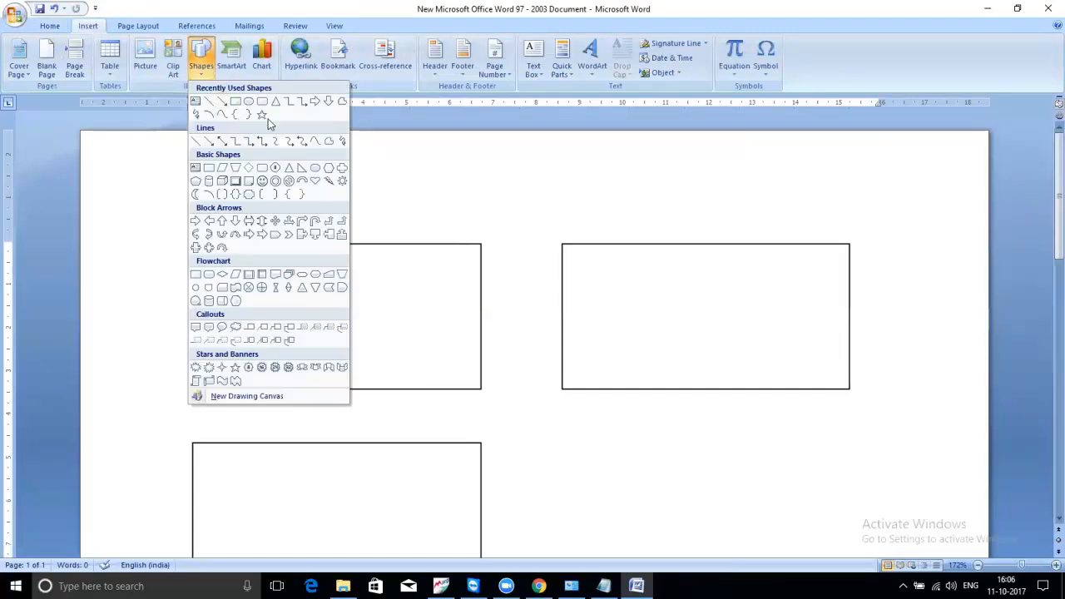
{"action": "left_click", "coordinate": [221, 141]}
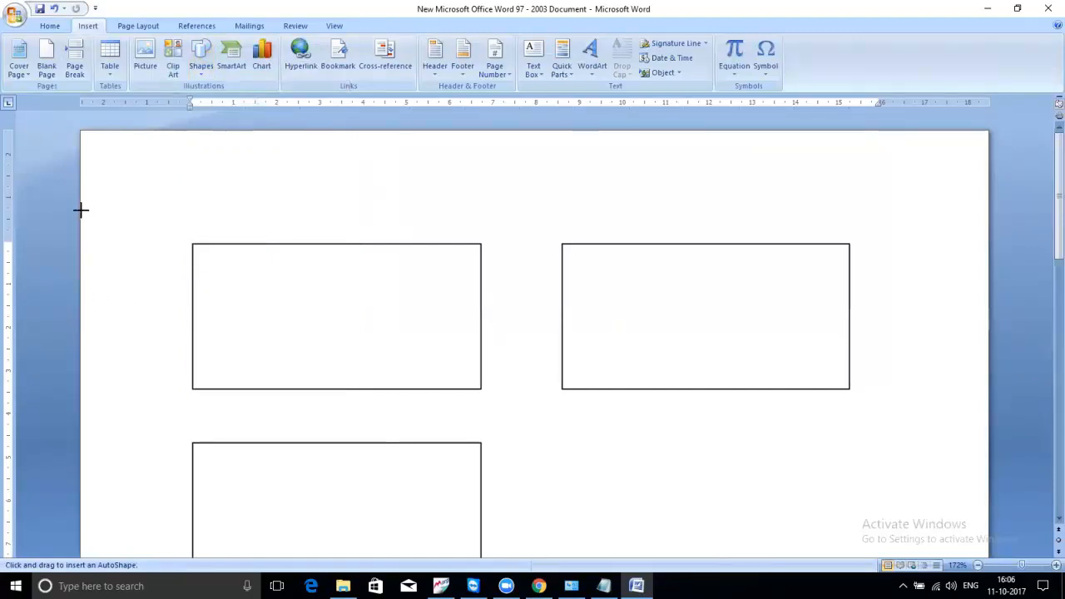
{"action": "left_click_drag", "start_coordinate": [81, 210], "coordinate": [572, 214]}
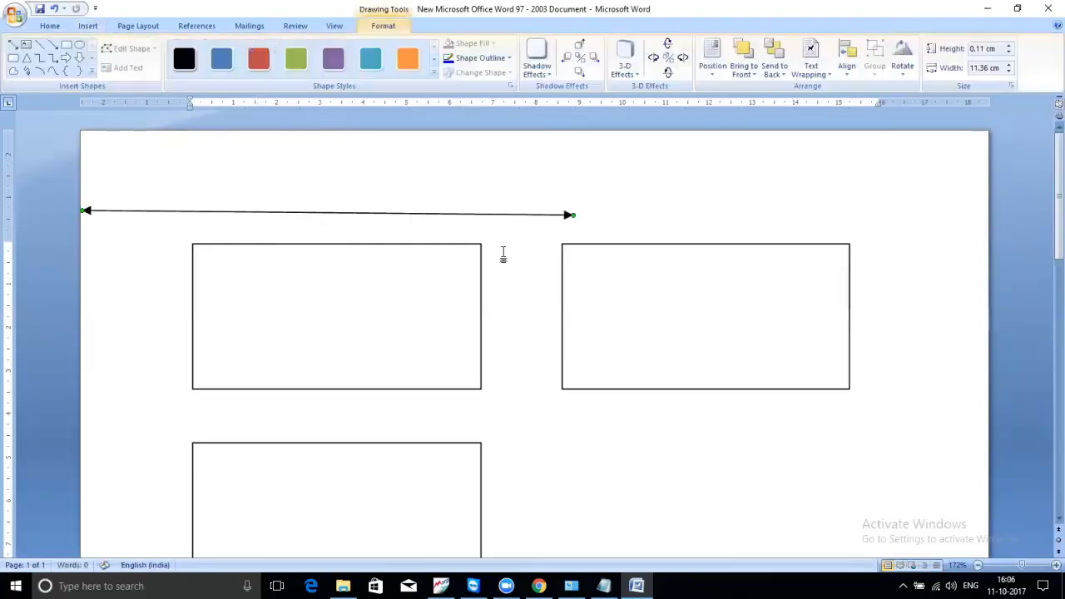
{"action": "mouse_move", "coordinate": [442, 215]}
{"action": "left_mouse_down"}
{"action": "mouse_move", "coordinate": [456, 291]}
{"action": "mouse_move", "coordinate": [446, 290]}
{"action": "mouse_move", "coordinate": [445, 315]}
{"action": "left_mouse_up"}
{"action": "left_click_drag", "start_coordinate": [572, 314], "coordinate": [571, 312]}
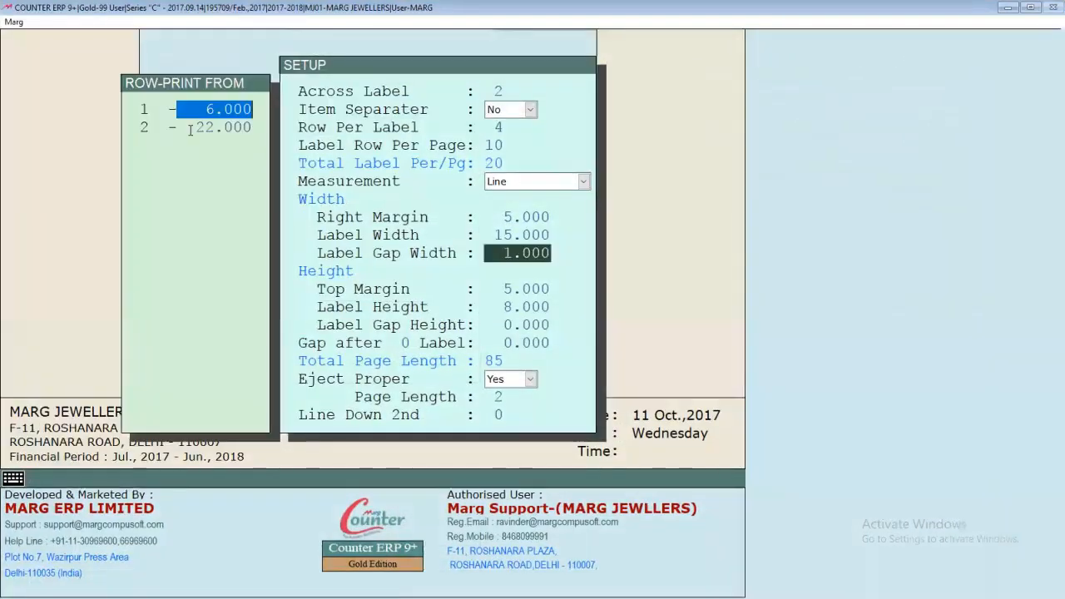
{"action": "left_click", "coordinate": [190, 130]}
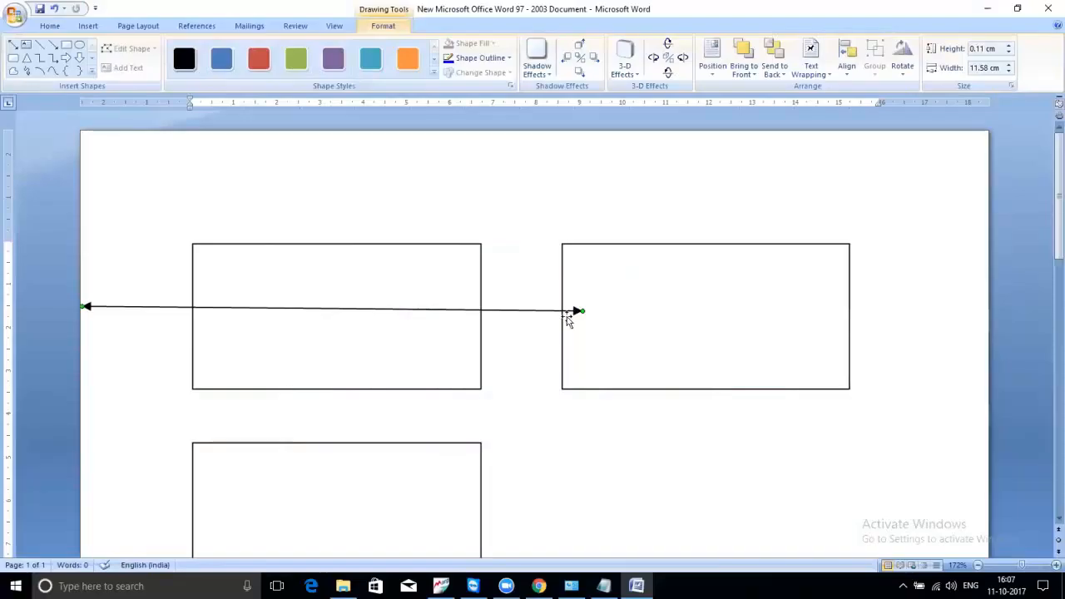
End the arrow straight at the second label's edge and widen the first rectangle to 8.01 cm
{"action": "left_click_drag", "start_coordinate": [572, 311], "coordinate": [555, 306]}
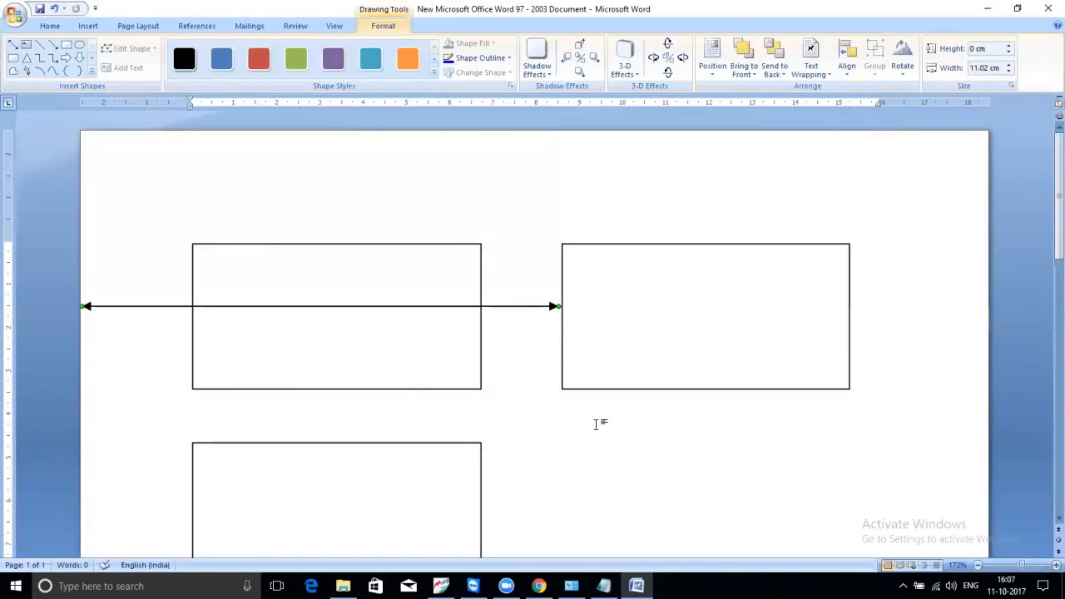
{"action": "left_click", "coordinate": [481, 383]}
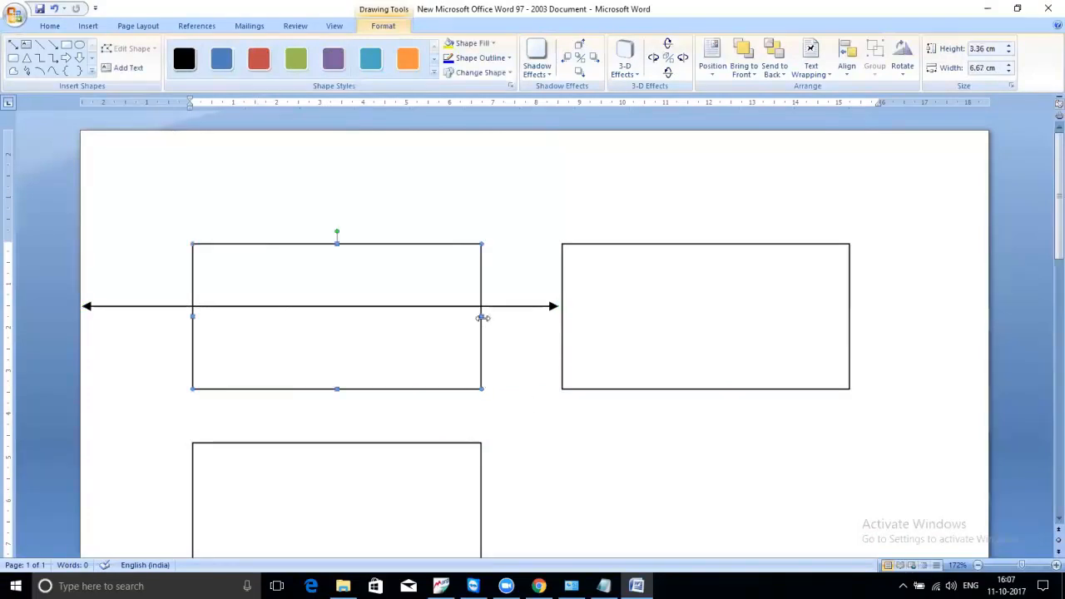
{"action": "left_click_drag", "start_coordinate": [528, 317], "coordinate": [538, 317]}
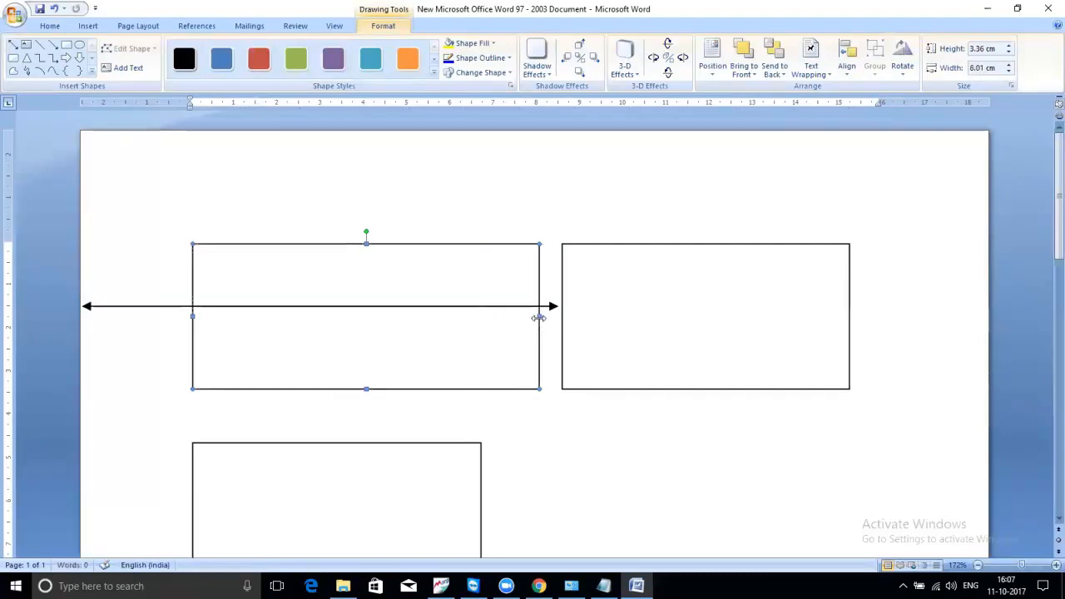
Widen the second label rectangle to 8.04 cm
{"action": "left_click", "coordinate": [846, 306]}
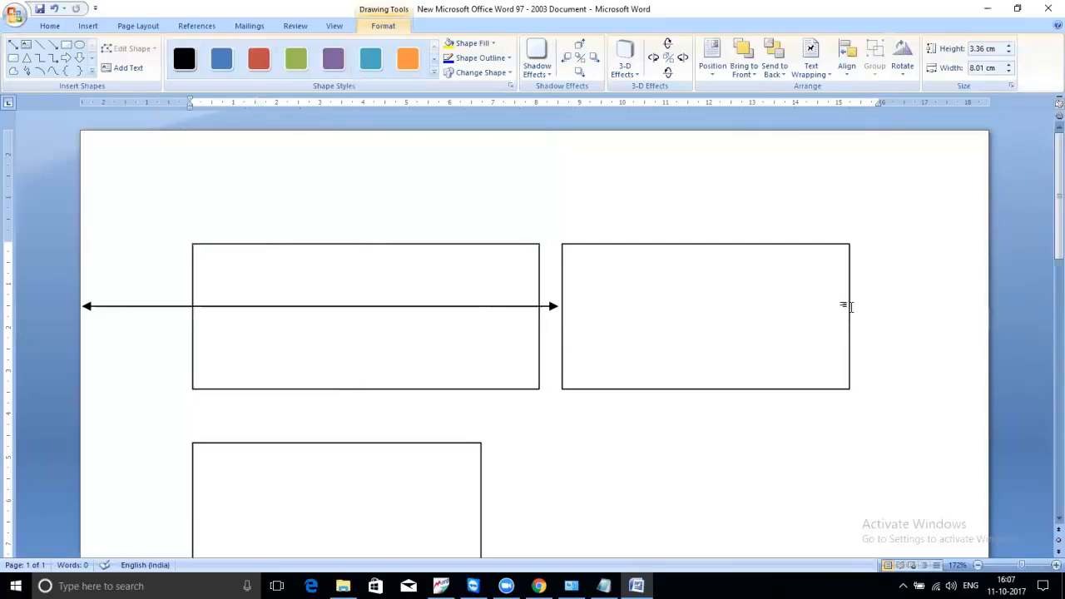
{"action": "left_click", "coordinate": [848, 309]}
{"action": "left_click_drag", "start_coordinate": [851, 315], "coordinate": [909, 315]}
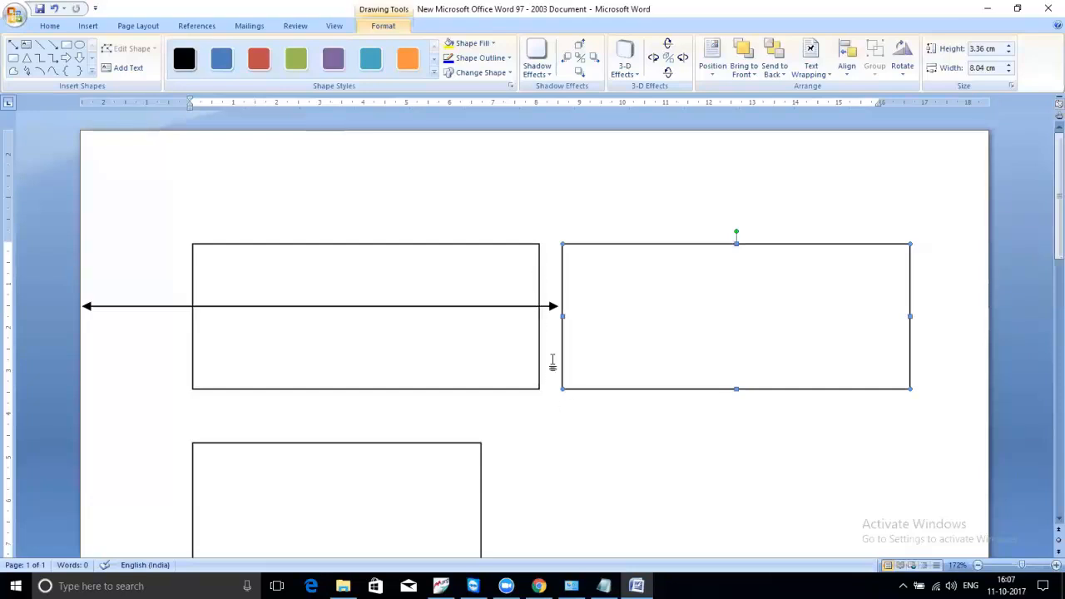
Shorten the double-headed arrow to span only the left margin, about 2.88 cm
{"action": "left_click", "coordinate": [536, 306]}
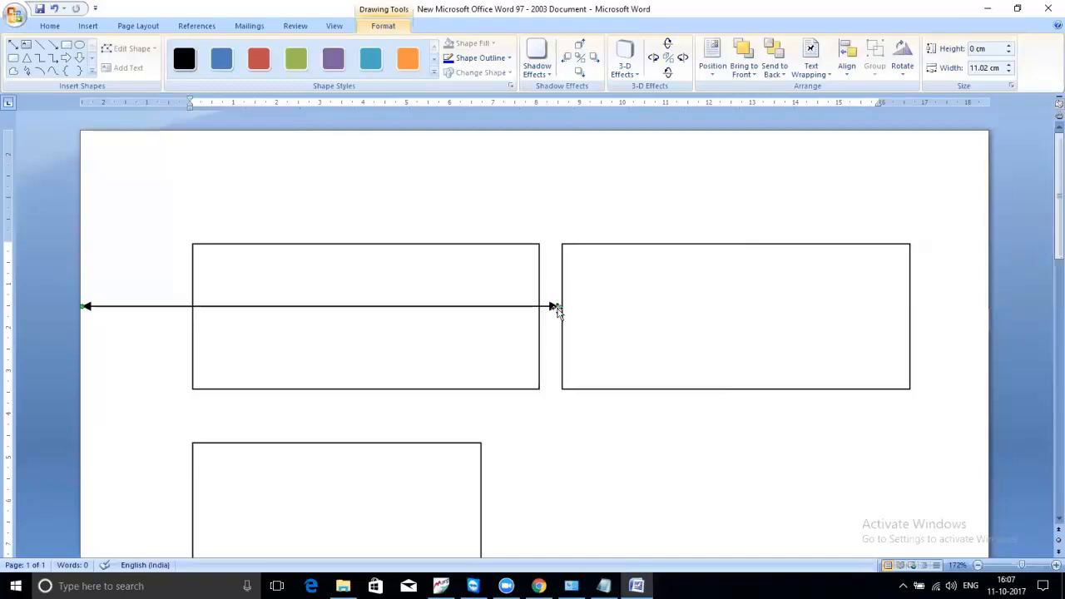
{"action": "left_click_drag", "start_coordinate": [568, 306], "coordinate": [572, 306]}
{"action": "left_click_drag", "start_coordinate": [574, 306], "coordinate": [206, 306]}
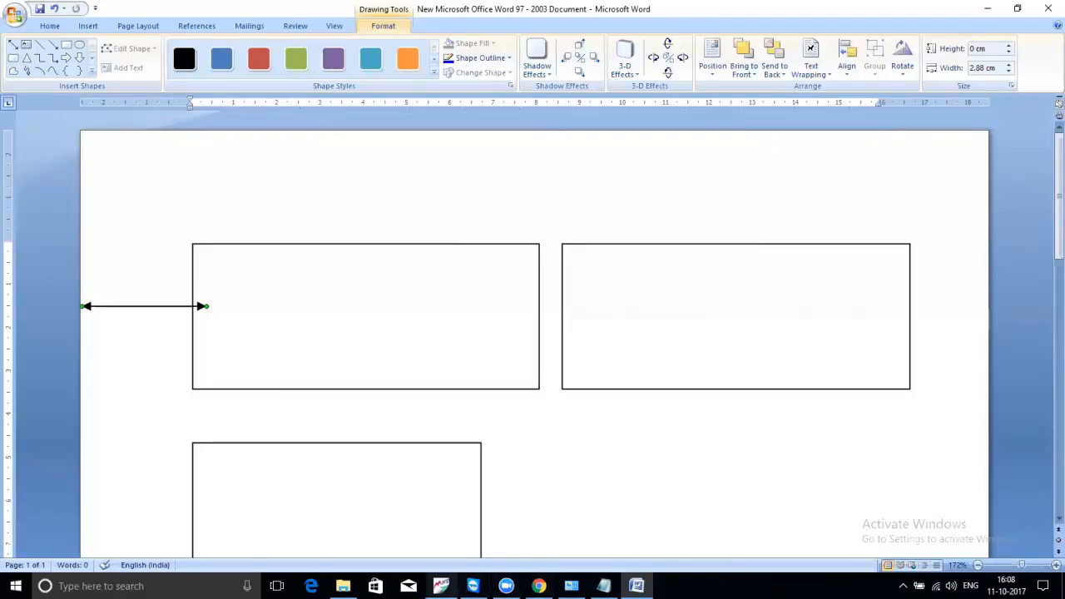
{"action": "left_click", "coordinate": [441, 586]}
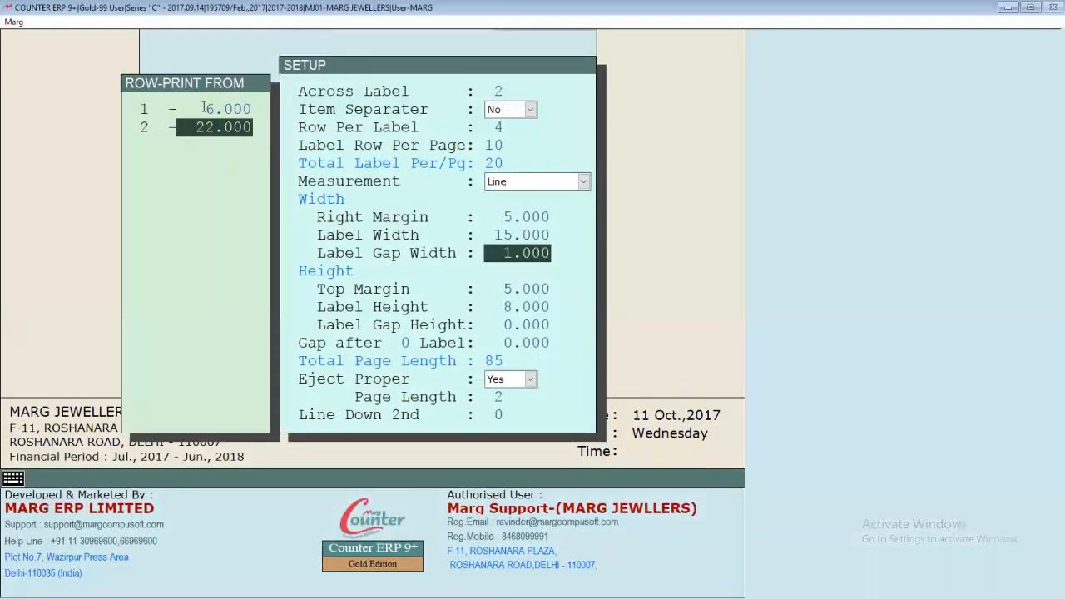
Trim the margin arrow so it ends exactly at the first label's left edge
{"action": "left_click", "coordinate": [203, 108]}
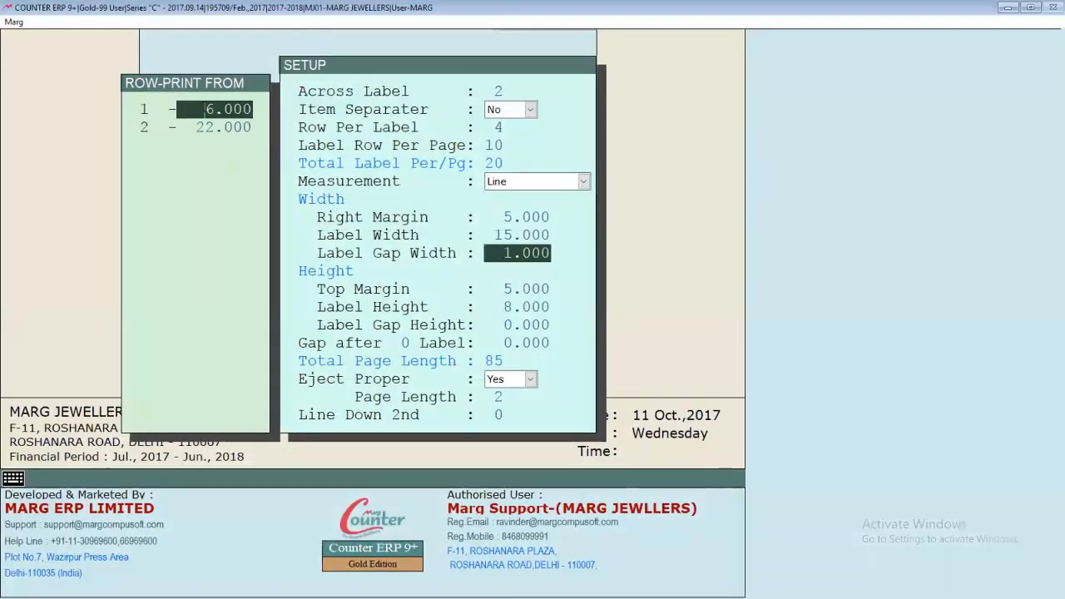
{"action": "left_click", "coordinate": [1008, 6]}
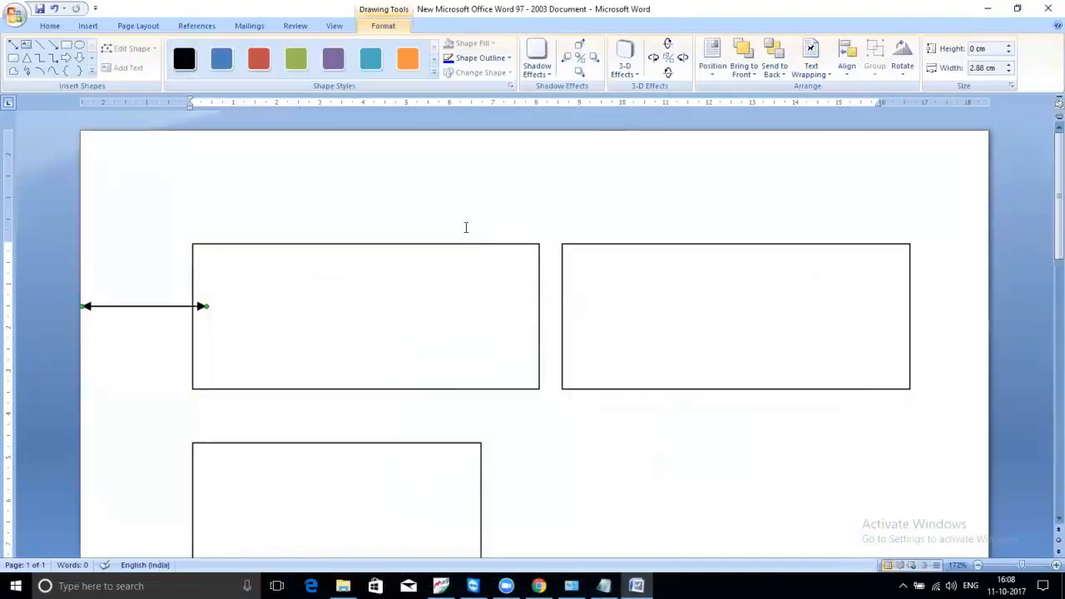
{"action": "left_click_drag", "start_coordinate": [208, 306], "coordinate": [191, 306]}
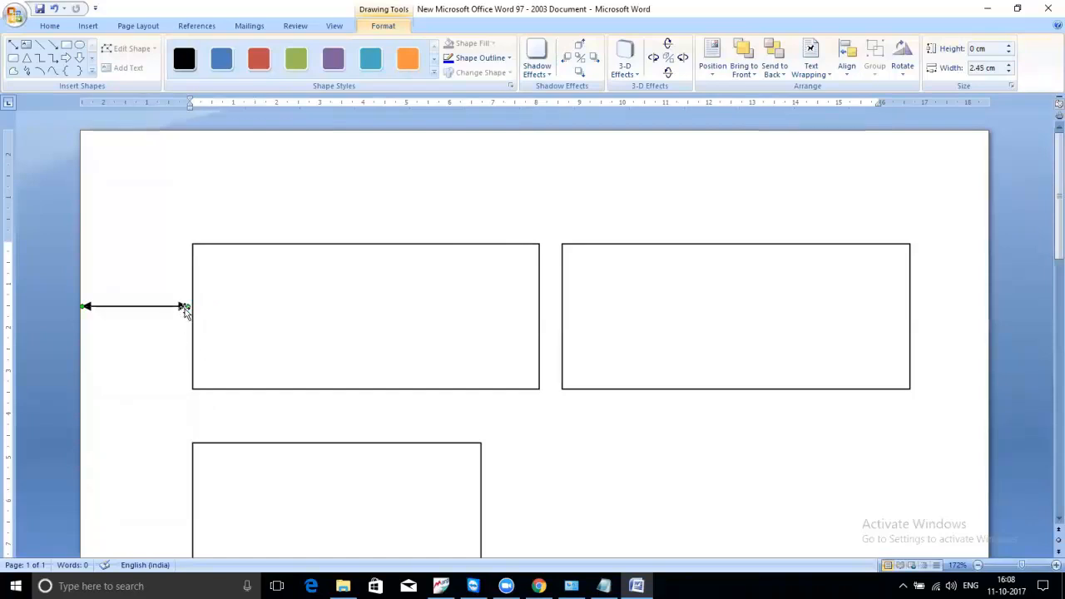
{"action": "left_click_drag", "start_coordinate": [184, 306], "coordinate": [192, 306]}
{"action": "mouse_move", "coordinate": [441, 586]}
{"action": "left_click", "coordinate": [439, 525]}
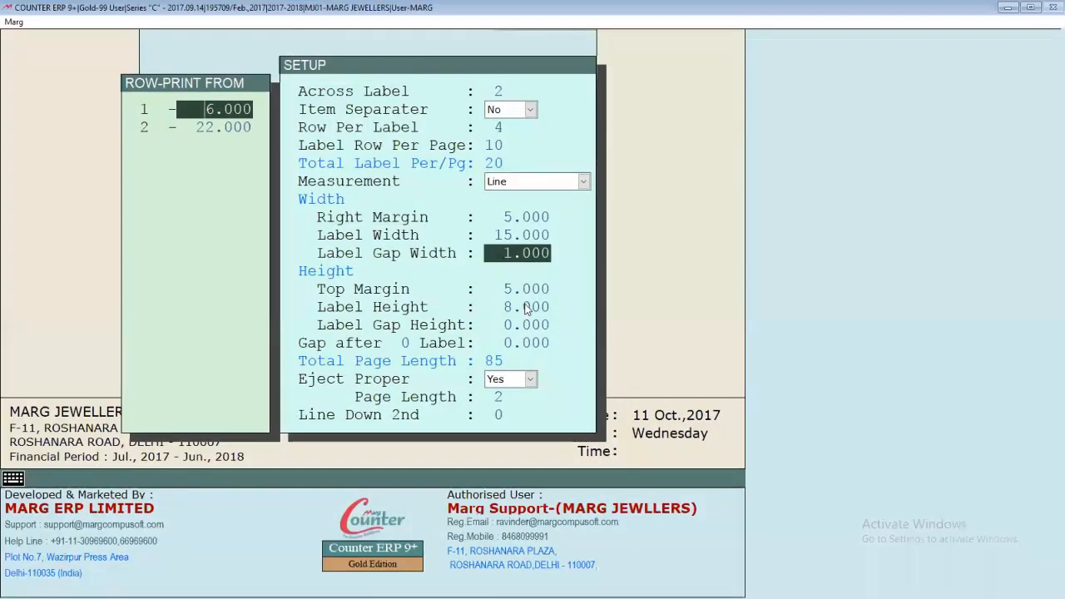
Draw a vertical arrow from the page top down to the first label's top edge
{"action": "key", "text": "Return"}
{"action": "key", "text": "Return"}
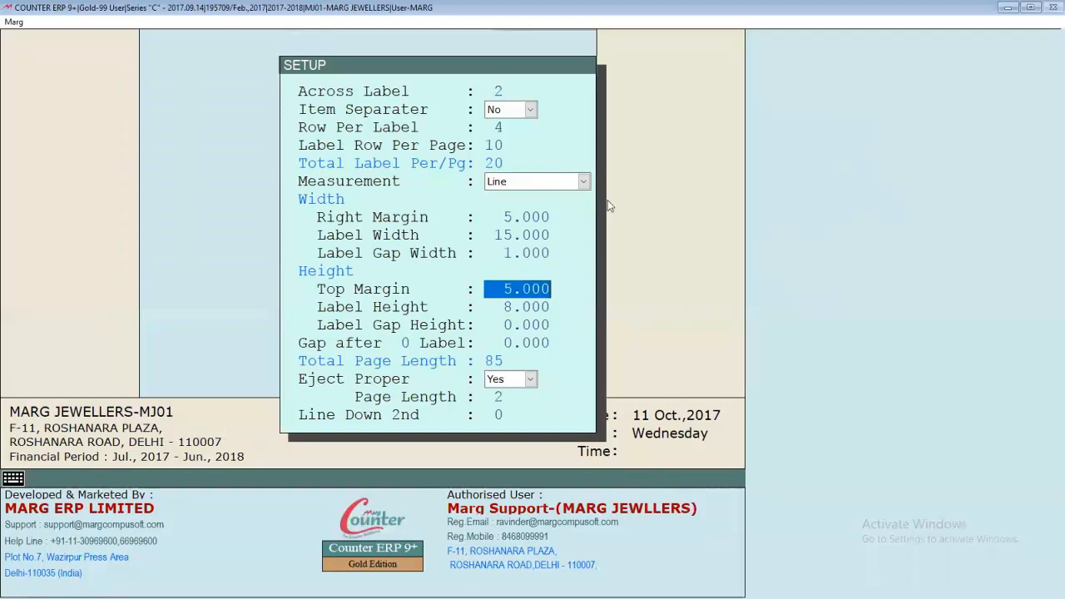
{"action": "left_click", "coordinate": [1003, 8]}
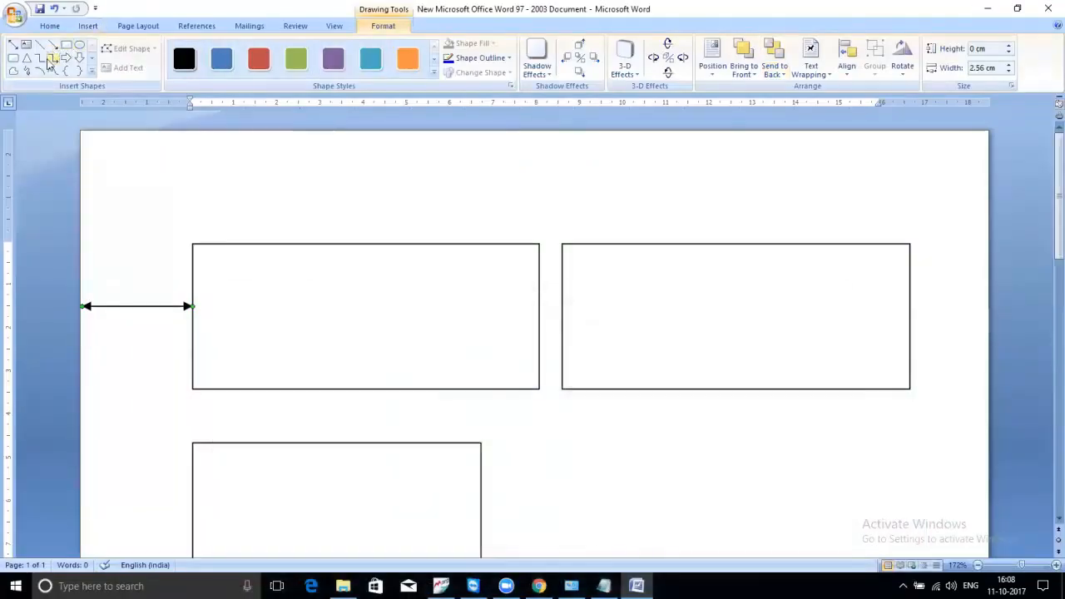
{"action": "left_click", "coordinate": [53, 44]}
{"action": "left_click_drag", "start_coordinate": [261, 130], "coordinate": [262, 240]}
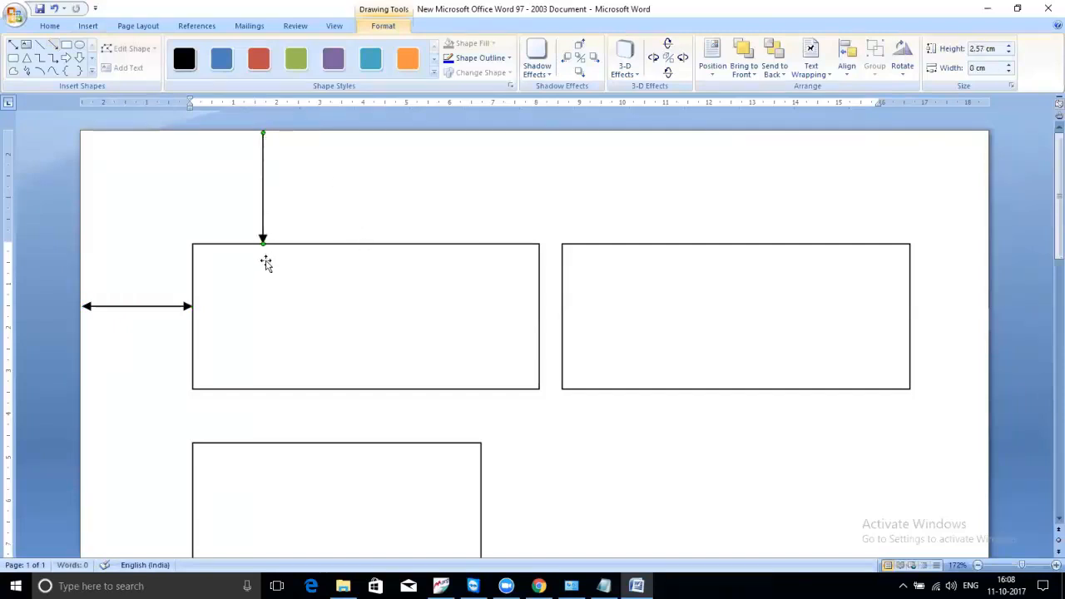
{"action": "left_click", "coordinate": [440, 585]}
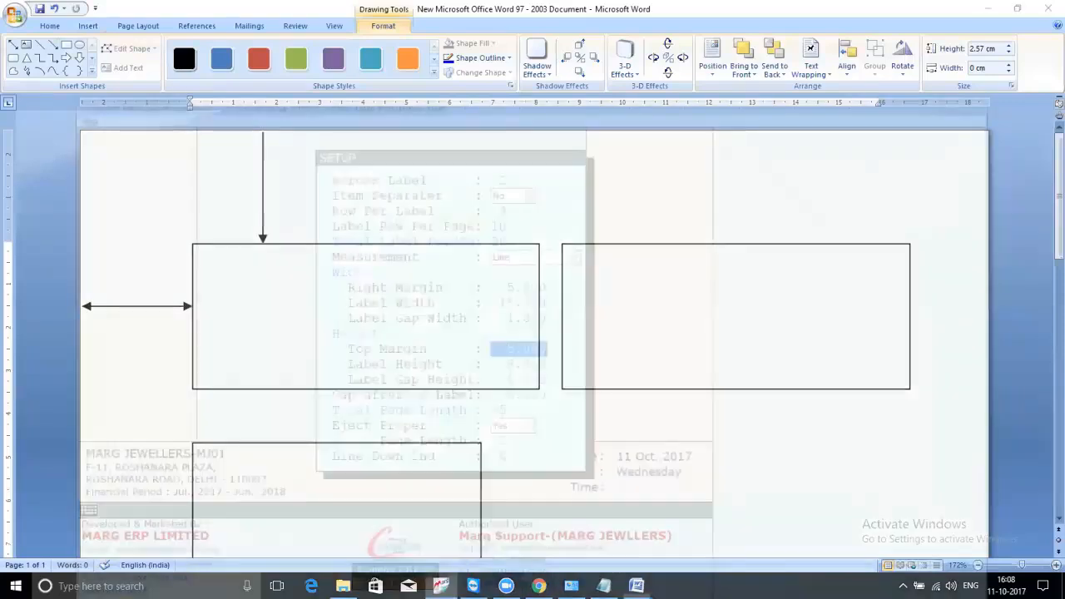
Add a vertical line measuring the first label's 3.36 cm height
{"action": "key", "text": "Return"}
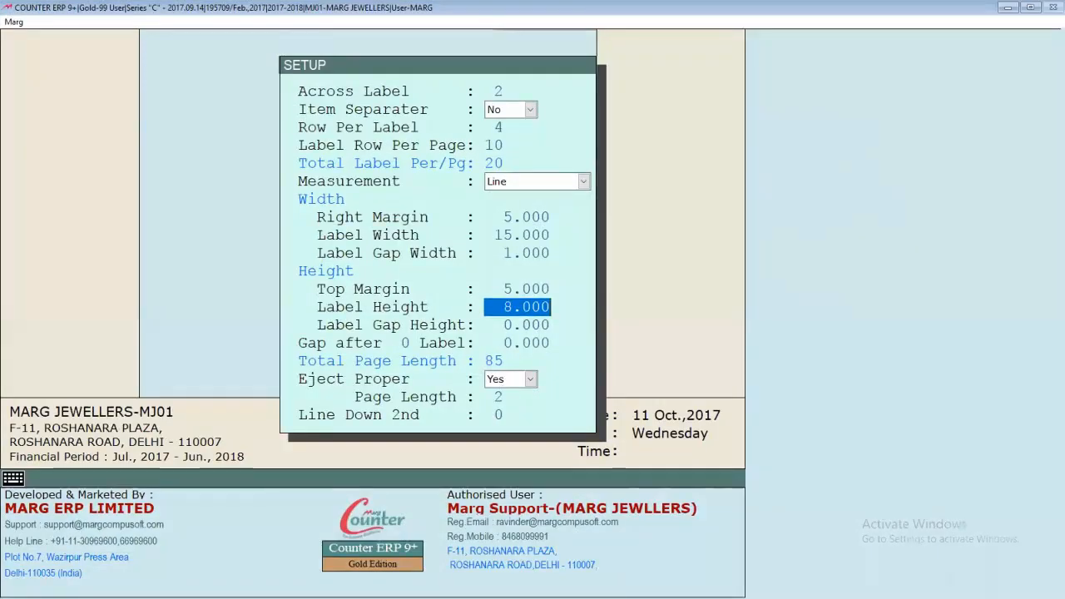
{"action": "left_click", "coordinate": [1007, 8]}
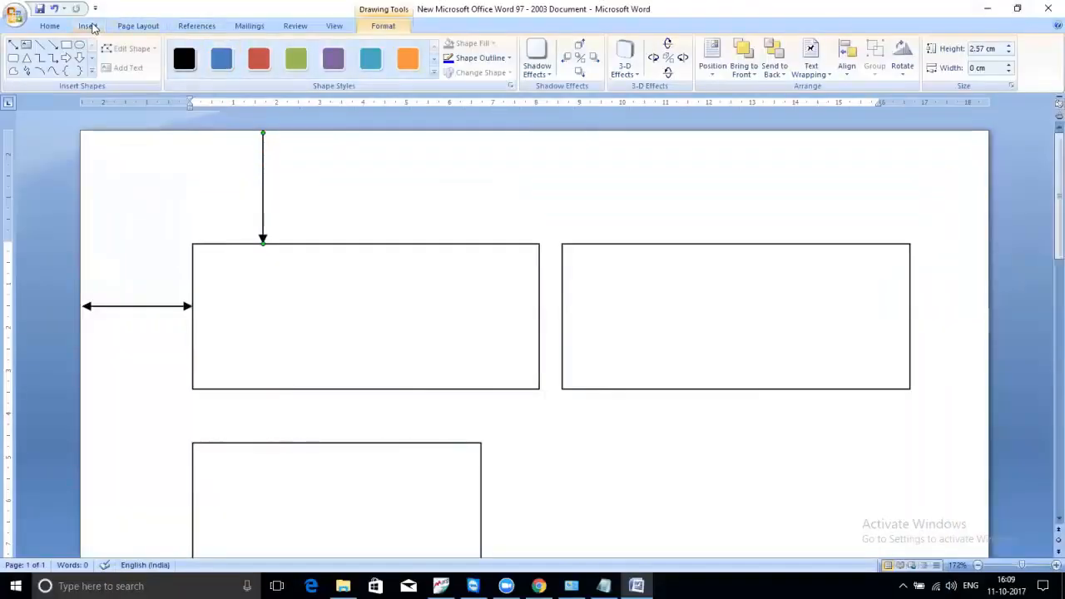
{"action": "left_click", "coordinate": [13, 44]}
{"action": "left_click_drag", "start_coordinate": [391, 244], "coordinate": [392, 388]}
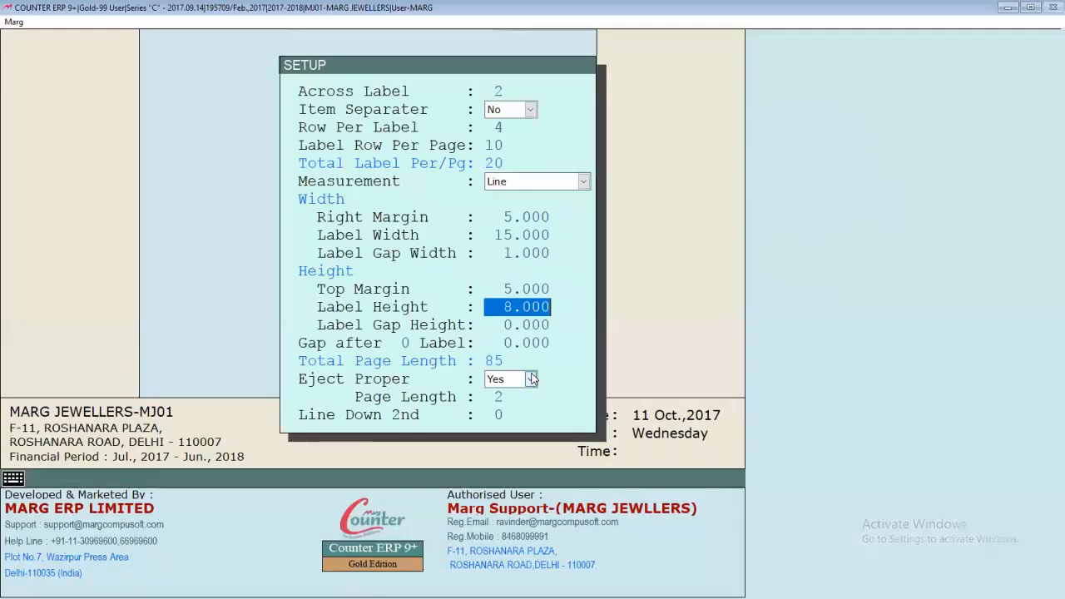
Enter 2.000 as the Label Gap Height and accept the Re-Arrange prompt
{"action": "key", "text": "Return"}
{"action": "type", "text": "2"}
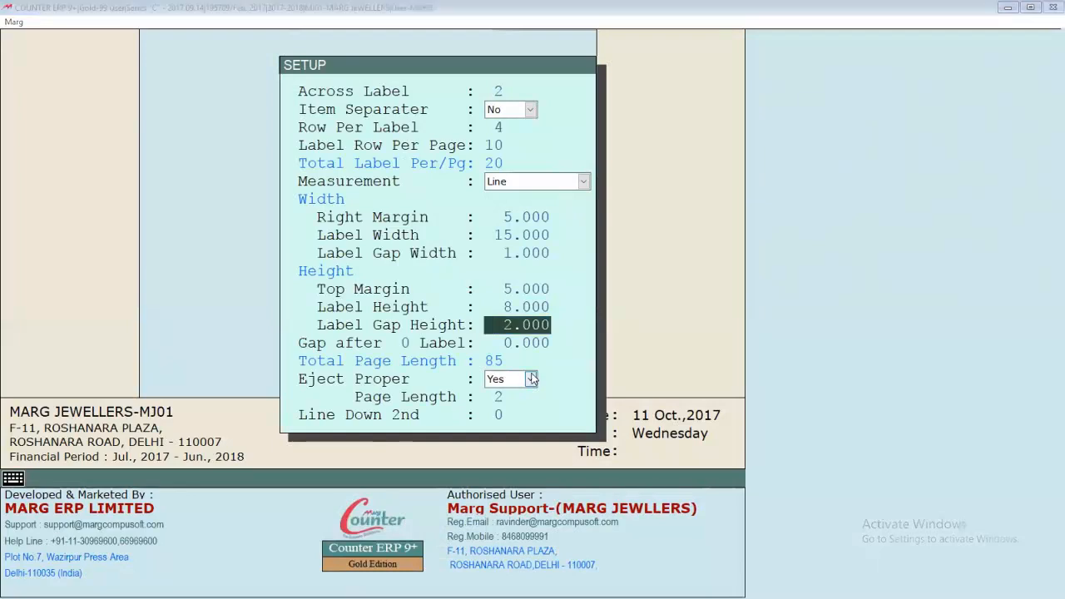
{"action": "key", "text": "Return"}
{"action": "left_click", "coordinate": [508, 339]}
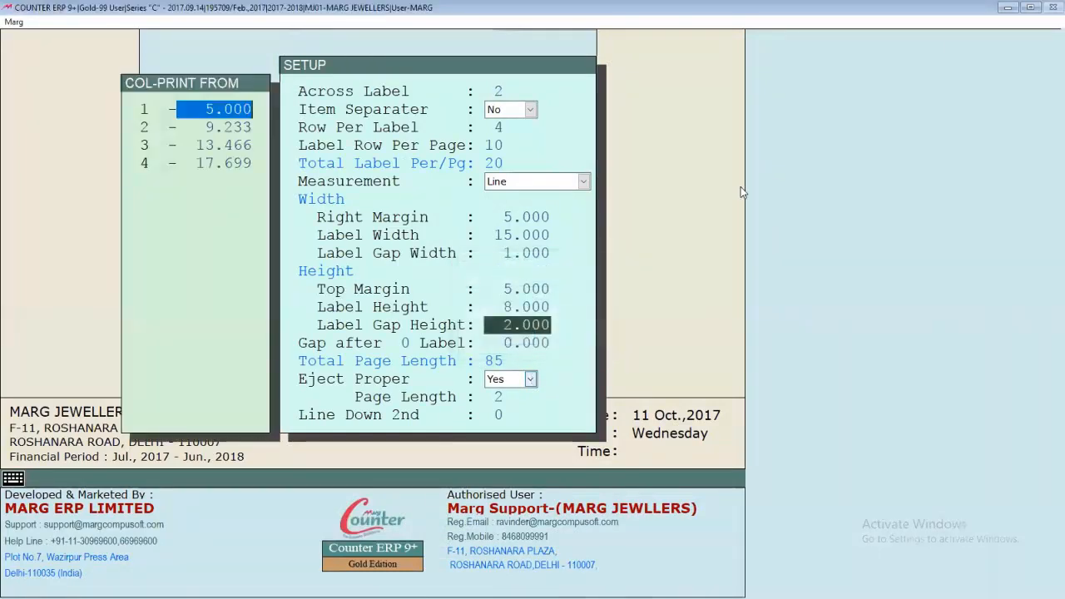
{"action": "left_click", "coordinate": [1007, 7]}
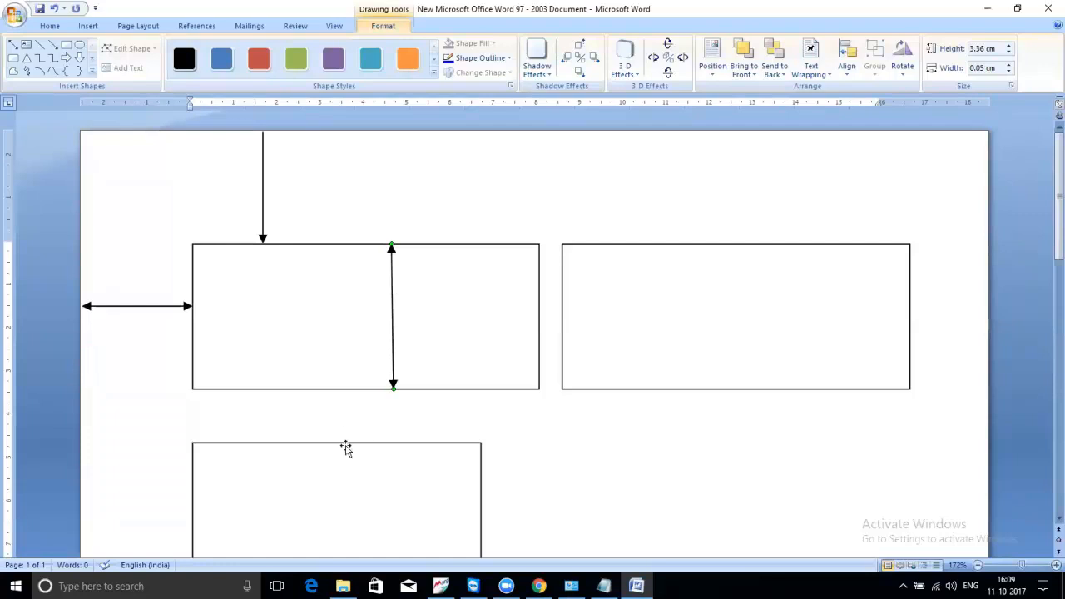
Paste a copy of the vertical arrow and fit it into the gap between label rows
{"action": "left_click", "coordinate": [337, 426]}
{"action": "key", "text": "ctrl+v"}
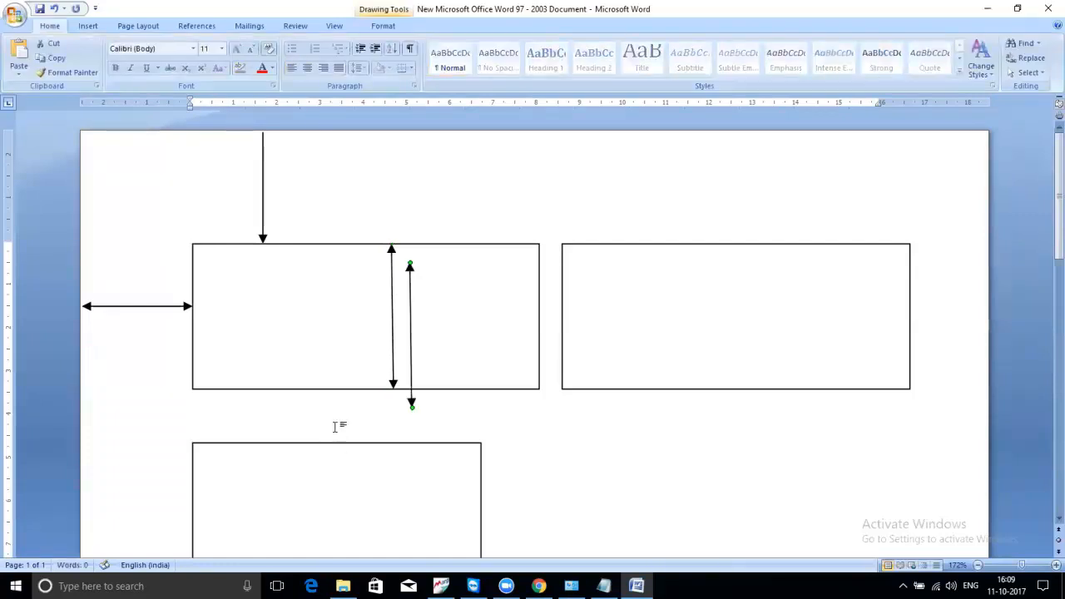
{"action": "left_click_drag", "start_coordinate": [411, 405], "coordinate": [411, 400]}
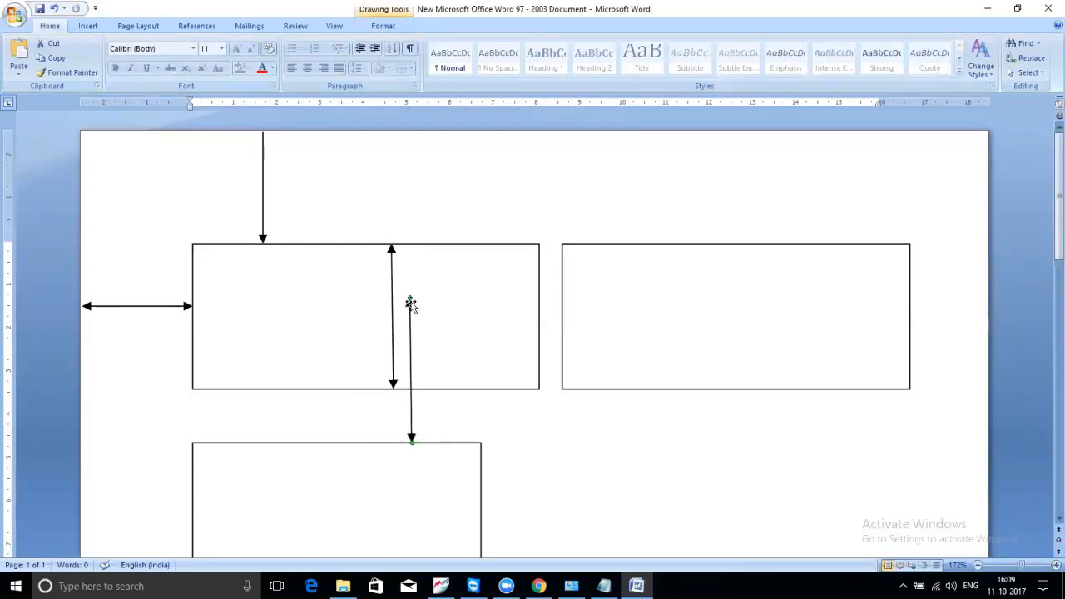
{"action": "left_click_drag", "start_coordinate": [409, 396], "coordinate": [413, 396]}
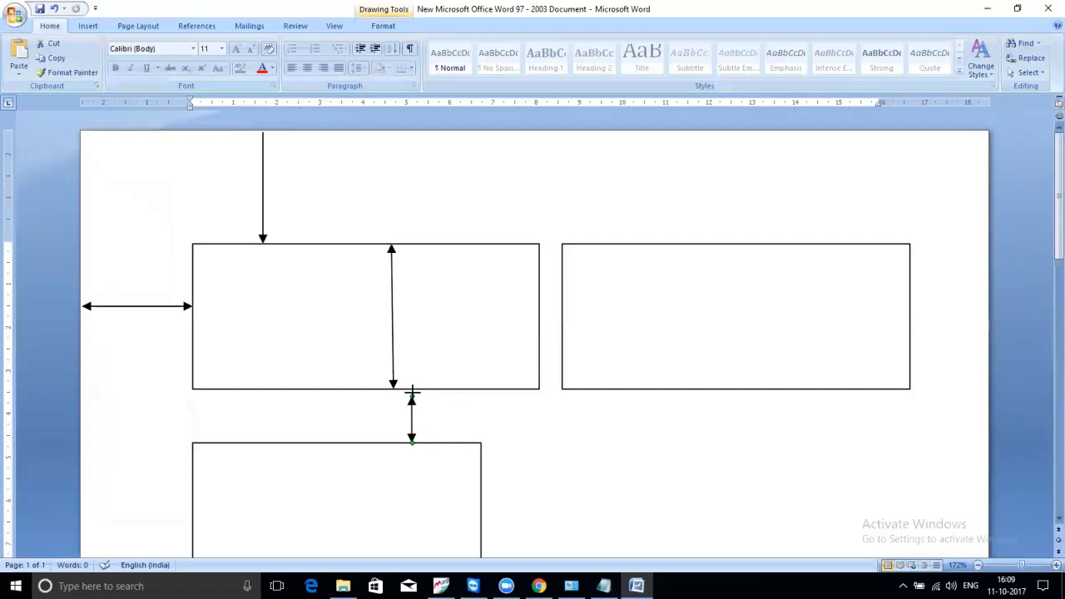
{"action": "left_click", "coordinate": [478, 414]}
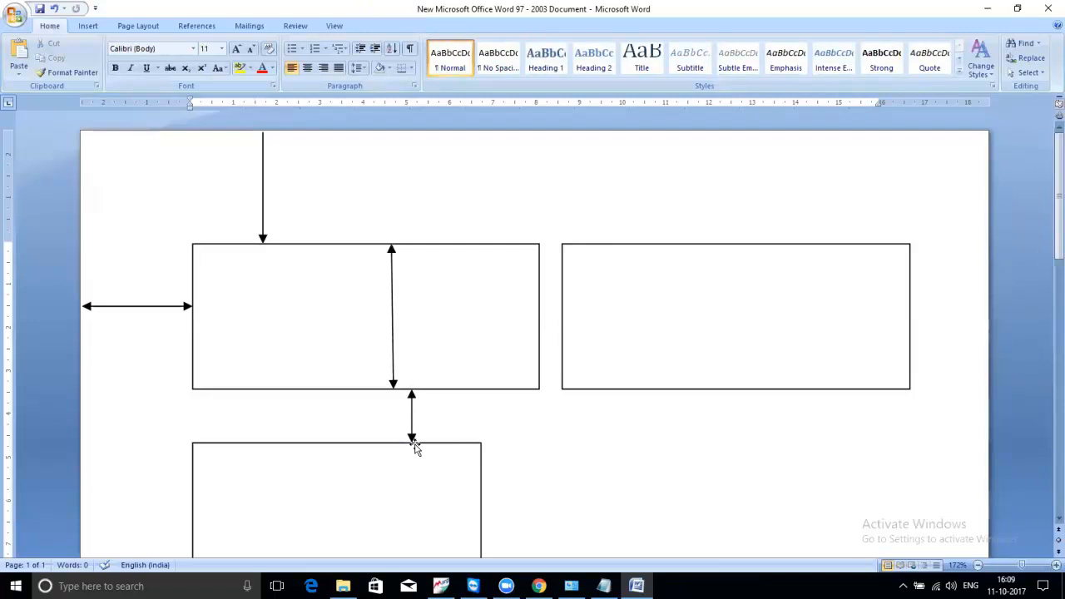
Widen the lower label rectangle to match the upper one's width
{"action": "left_click", "coordinate": [480, 460]}
{"action": "left_click_drag", "start_coordinate": [480, 518], "coordinate": [536, 516]}
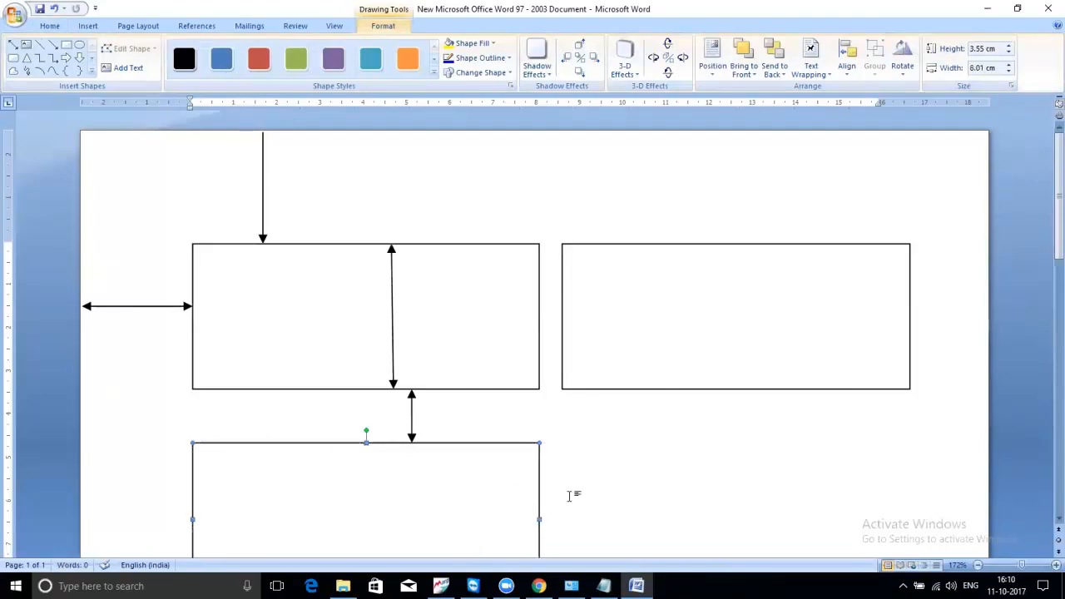
{"action": "left_click", "coordinate": [569, 496]}
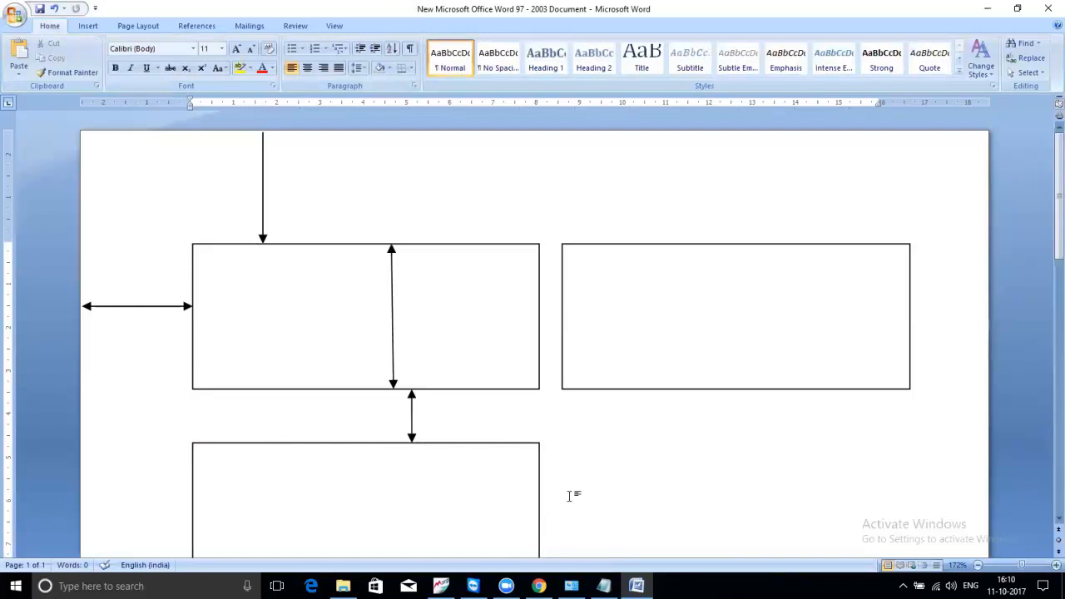
{"action": "left_click", "coordinate": [441, 585]}
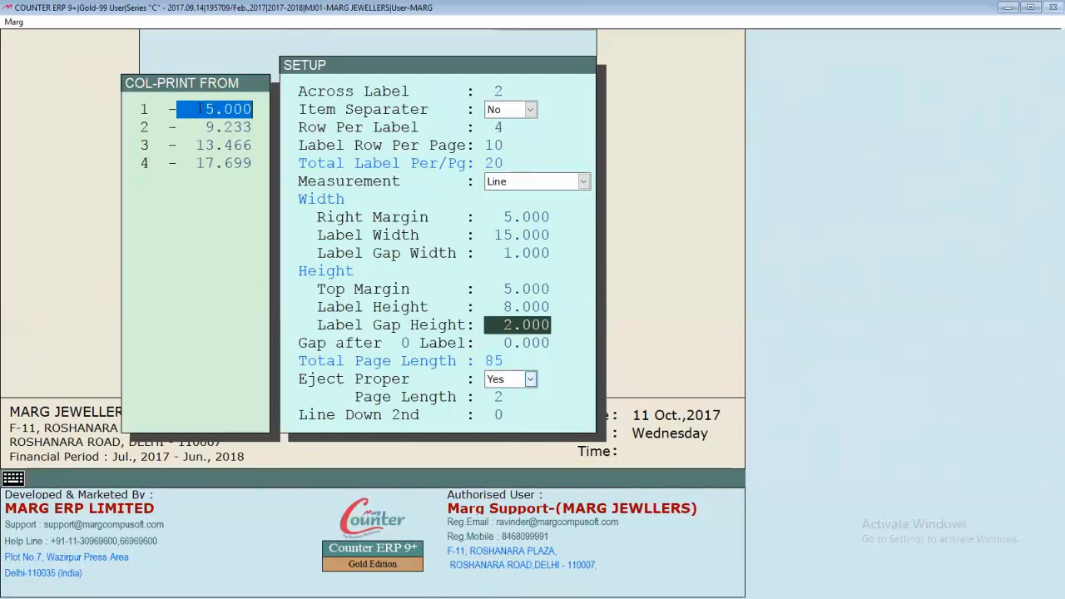
Change the first COL-PRINT FROM position from 5.000 to 6.000
{"action": "left_click", "coordinate": [200, 109]}
{"action": "type", "text": "6"}
{"action": "key", "text": "Return"}
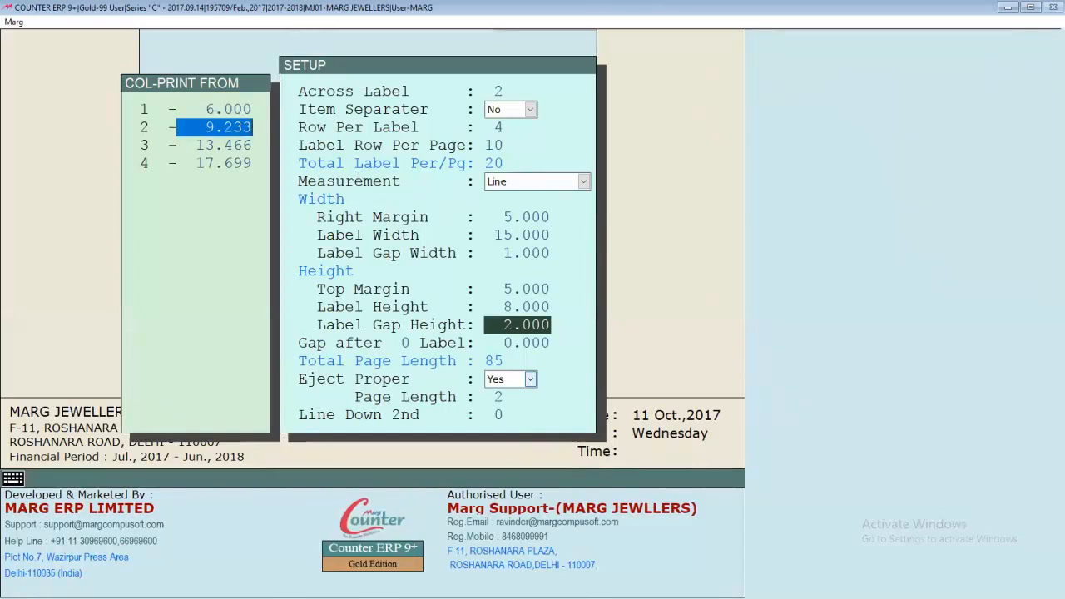
{"action": "left_click", "coordinate": [1005, 12]}
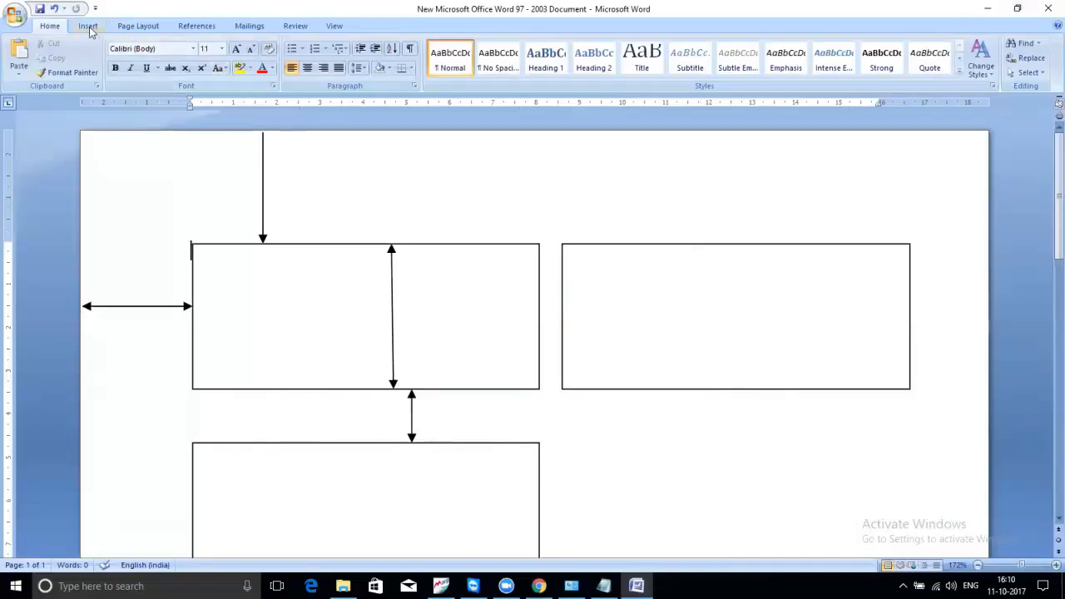
Draw a vertical arrow from the page top down to the first label's top edge
{"action": "left_click", "coordinate": [88, 26]}
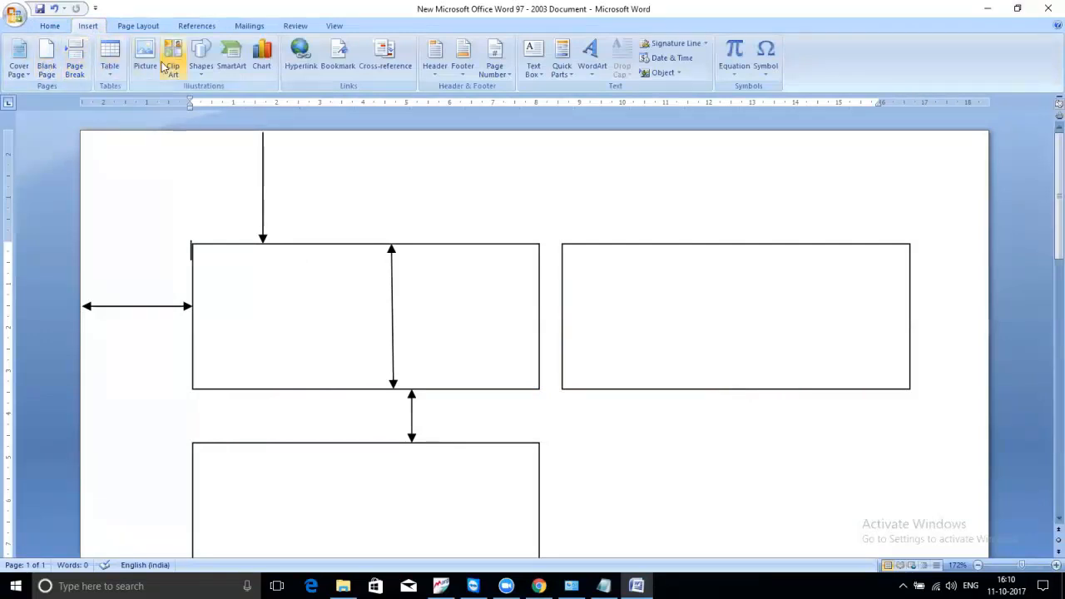
{"action": "left_click", "coordinate": [200, 60]}
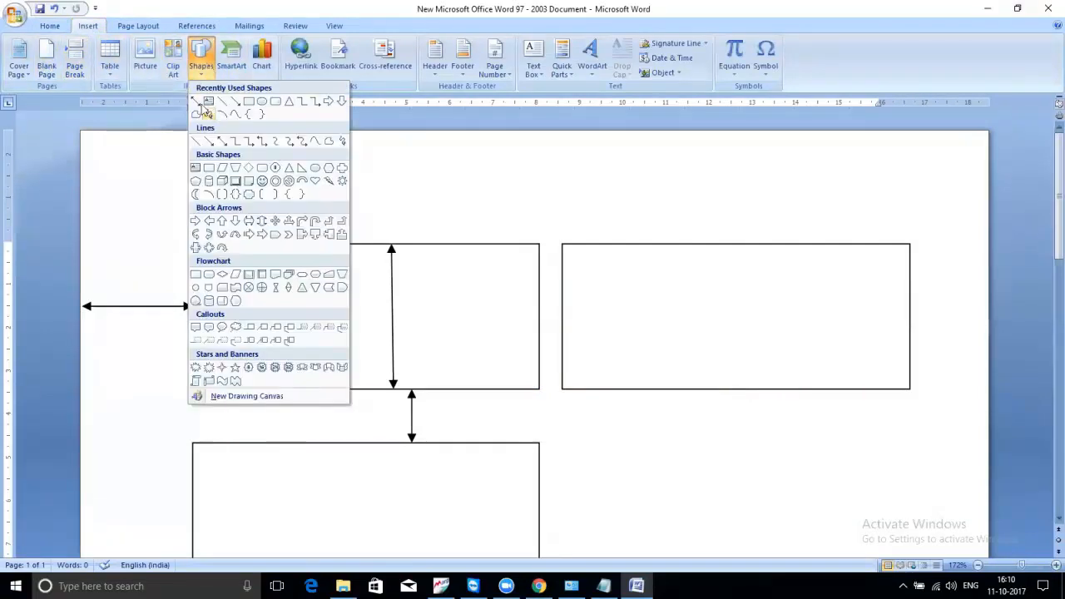
{"action": "left_click", "coordinate": [235, 103]}
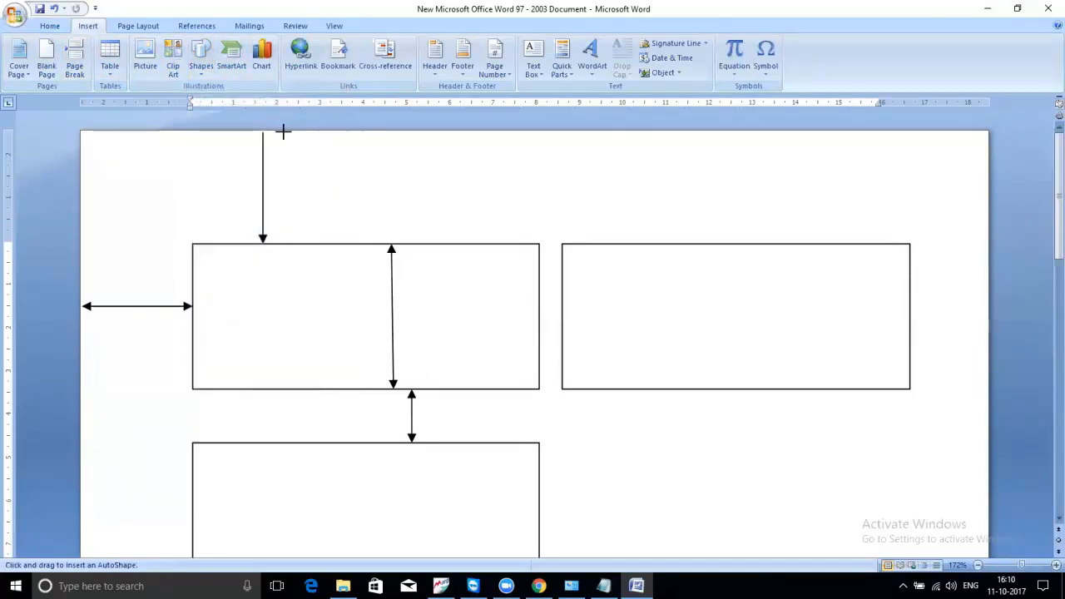
{"action": "mouse_move", "coordinate": [221, 131]}
{"action": "left_mouse_down"}
{"action": "mouse_move", "coordinate": [221, 301]}
{"action": "mouse_move", "coordinate": [221, 248]}
{"action": "left_mouse_up"}
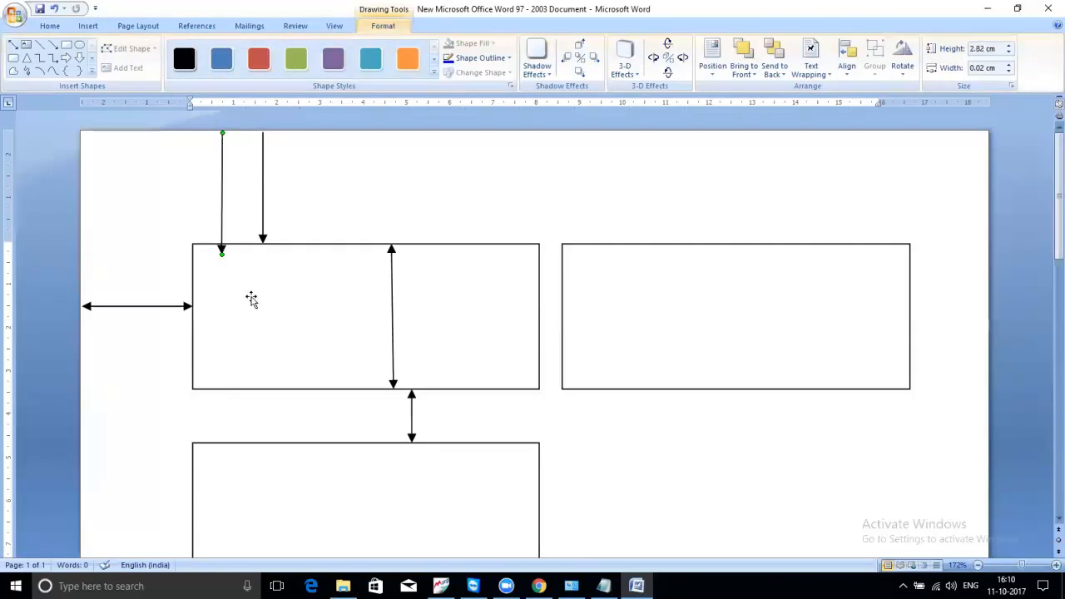
{"action": "left_click_drag", "start_coordinate": [220, 257], "coordinate": [221, 257]}
Raise the left horizontal arrow, then duplicate it and stretch the copy from page edge to vertical arrow
{"action": "left_click", "coordinate": [162, 306]}
{"action": "left_click_drag", "start_coordinate": [161, 304], "coordinate": [163, 274]}
{"action": "left_click_drag", "start_coordinate": [164, 275], "coordinate": [163, 272]}
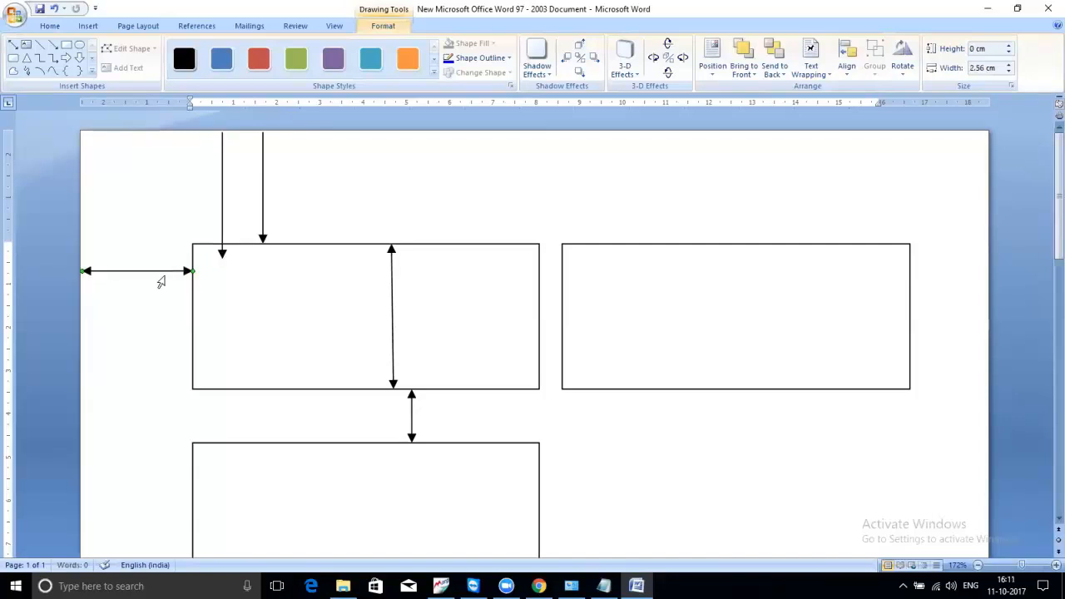
{"action": "key", "text": "Down"}
{"action": "key", "text": "Down"}
{"action": "key", "text": "Down"}
{"action": "key", "text": "Down"}
{"action": "key", "text": "Down"}
{"action": "key", "text": "Down"}
{"action": "key", "text": "Down"}
{"action": "key", "text": "Down"}
{"action": "key", "text": "Down"}
{"action": "key", "text": "Down"}
{"action": "key", "text": "Down"}
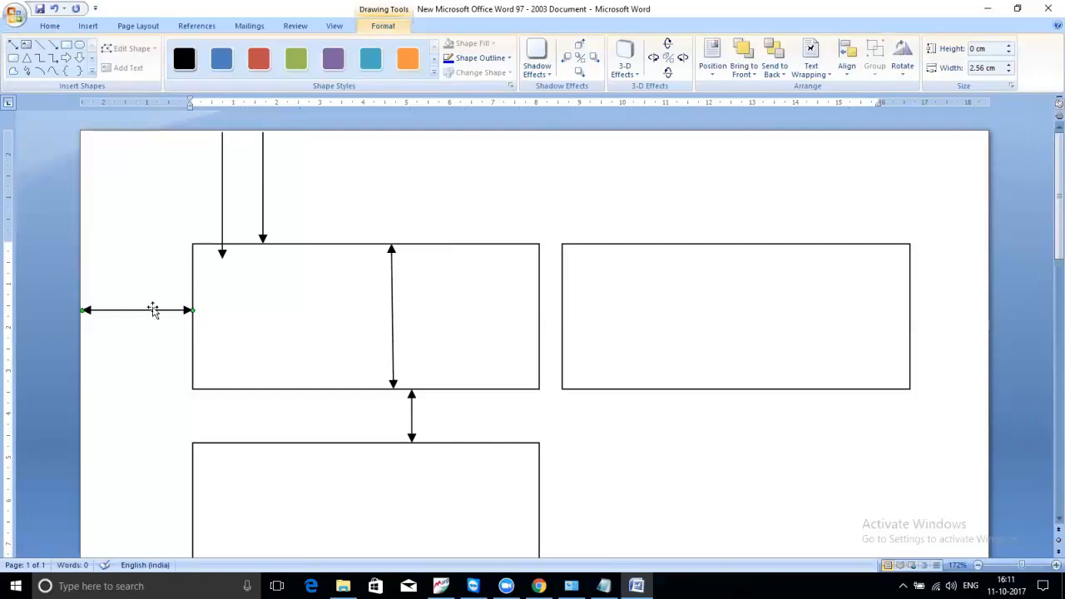
{"action": "key", "text": "ctrl+d"}
{"action": "key", "text": "Up"}
{"action": "key", "text": "Up"}
{"action": "key", "text": "Up"}
{"action": "key", "text": "Up"}
{"action": "key", "text": "Up"}
{"action": "key", "text": "Up"}
{"action": "key", "text": "Up"}
{"action": "key", "text": "Up"}
{"action": "key", "text": "Up"}
{"action": "key", "text": "Up"}
{"action": "key", "text": "Up"}
{"action": "key", "text": "Up"}
{"action": "key", "text": "Up"}
{"action": "key", "text": "Up"}
{"action": "key", "text": "Up"}
{"action": "key", "text": "Up"}
{"action": "key", "text": "Up"}
{"action": "key", "text": "Up"}
{"action": "key", "text": "Up"}
{"action": "key", "text": "Up"}
{"action": "key", "text": "Up"}
{"action": "key", "text": "Up"}
{"action": "key", "text": "Up"}
{"action": "key", "text": "Up"}
{"action": "key", "text": "Up"}
{"action": "key", "text": "Up"}
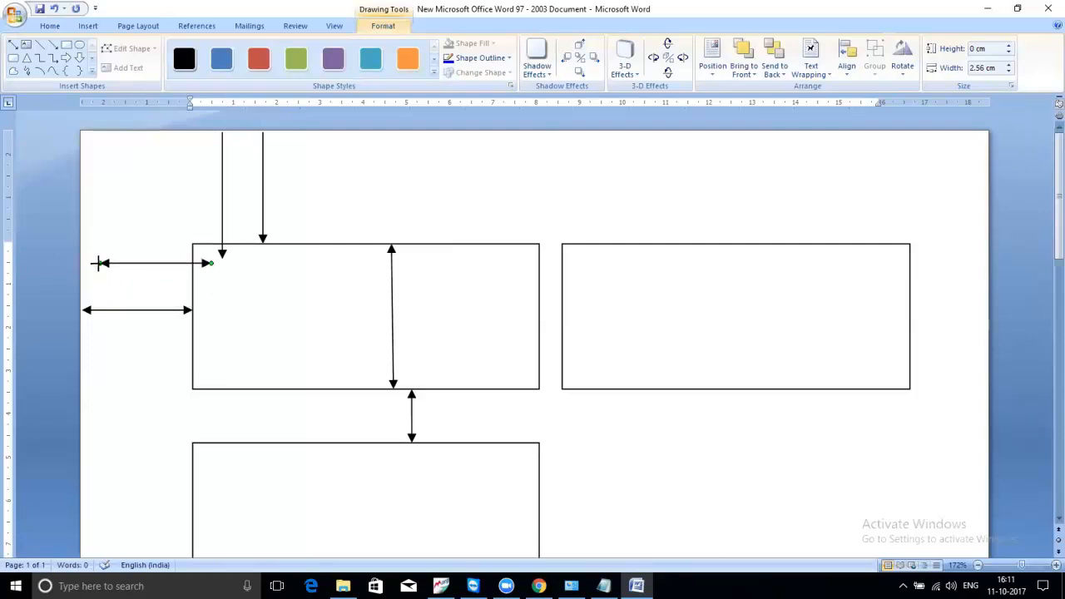
{"action": "left_click_drag", "start_coordinate": [98, 262], "coordinate": [82, 263]}
{"action": "left_click_drag", "start_coordinate": [209, 263], "coordinate": [217, 263]}
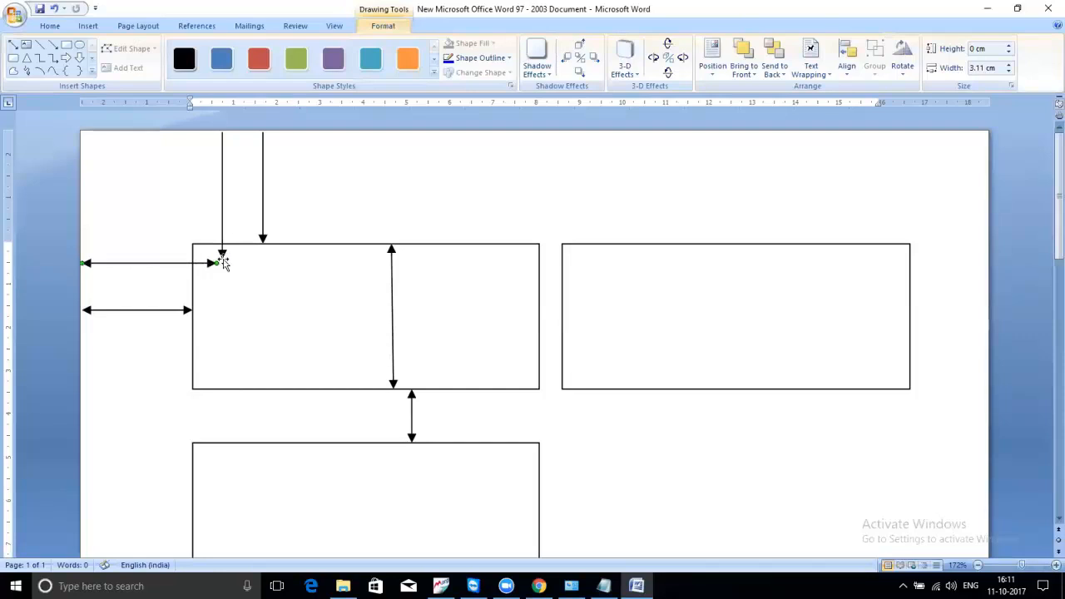
{"action": "left_click", "coordinate": [192, 204]}
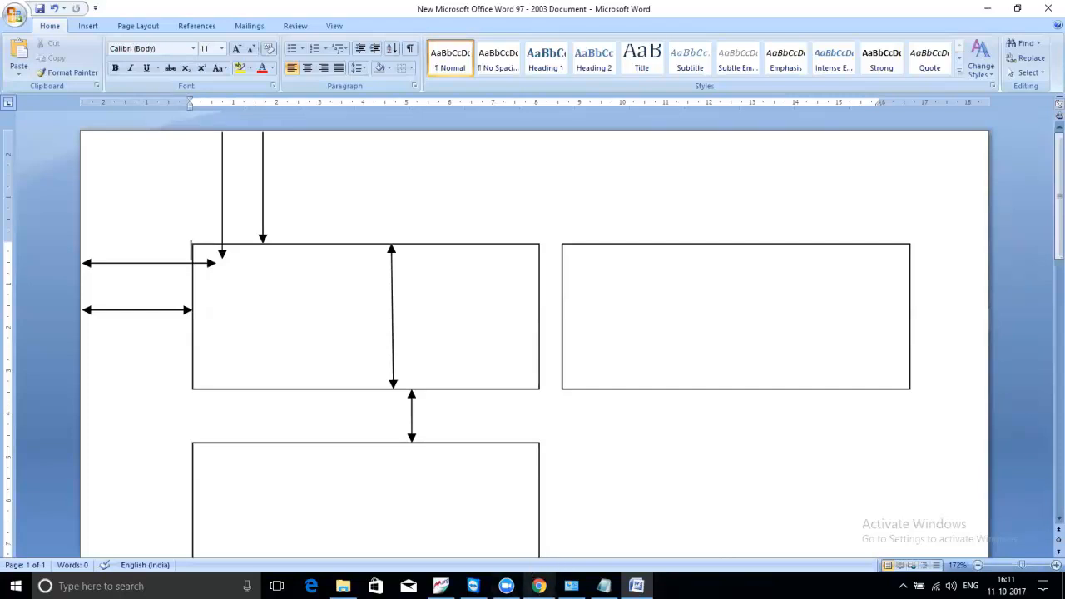
Back in Marg, set the second column print position to 7.000
{"action": "left_click", "coordinate": [442, 586]}
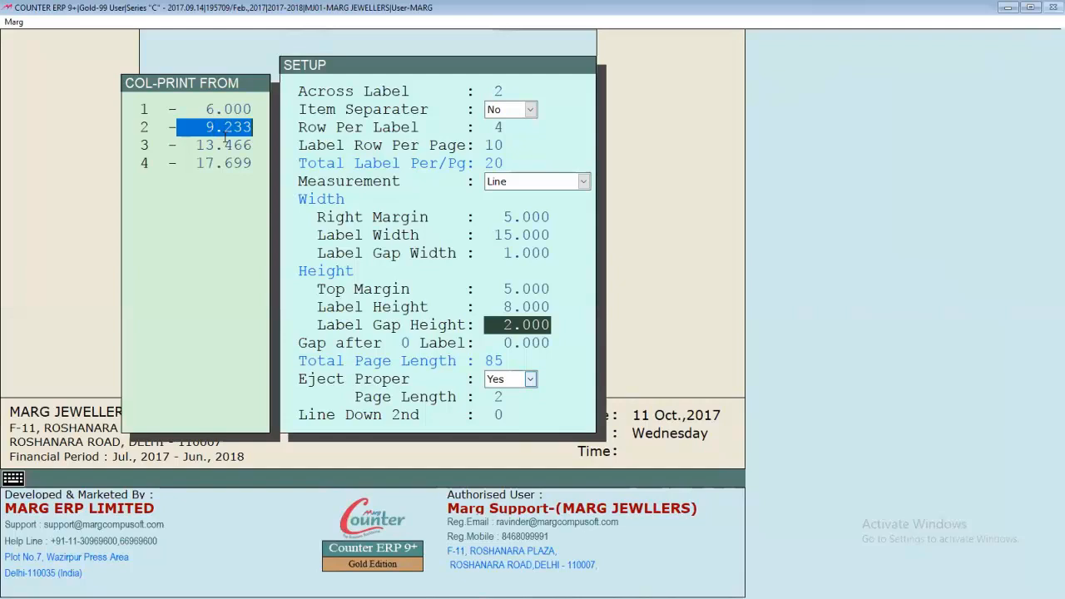
{"action": "type", "text": "7"}
{"action": "key", "text": "Return"}
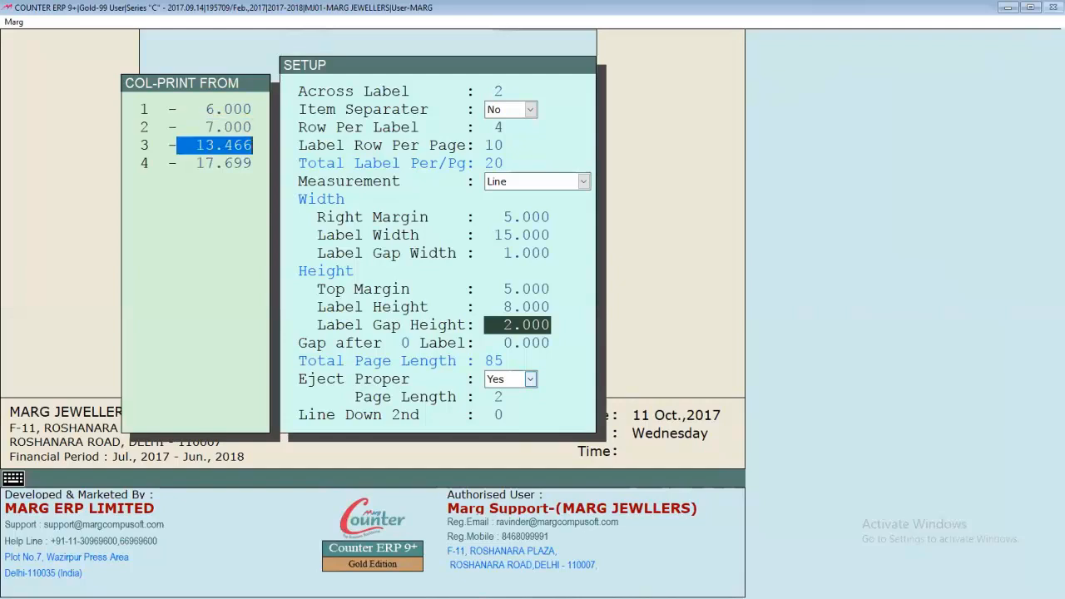
Set the third and fourth column print positions to 8 and 9
{"action": "type", "text": "8"}
{"action": "key", "text": "Return"}
{"action": "type", "text": "9 ."}
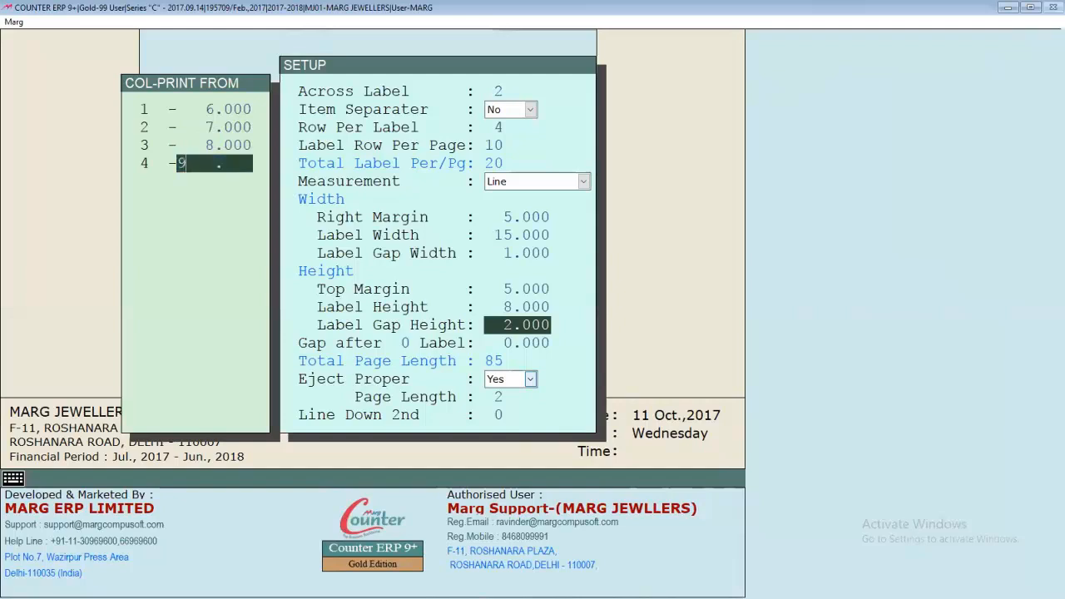
{"action": "key", "text": "Return"}
{"action": "key", "text": "Up"}
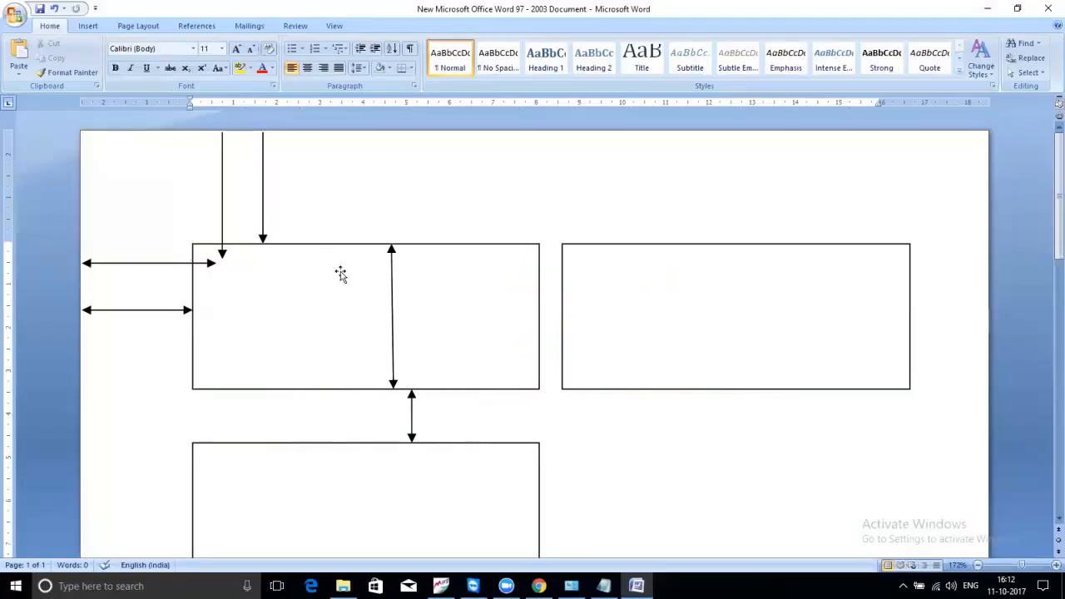
Paste four copies of the horizontal arrow and stack them as print rows inside the first label
{"action": "left_click", "coordinate": [170, 263]}
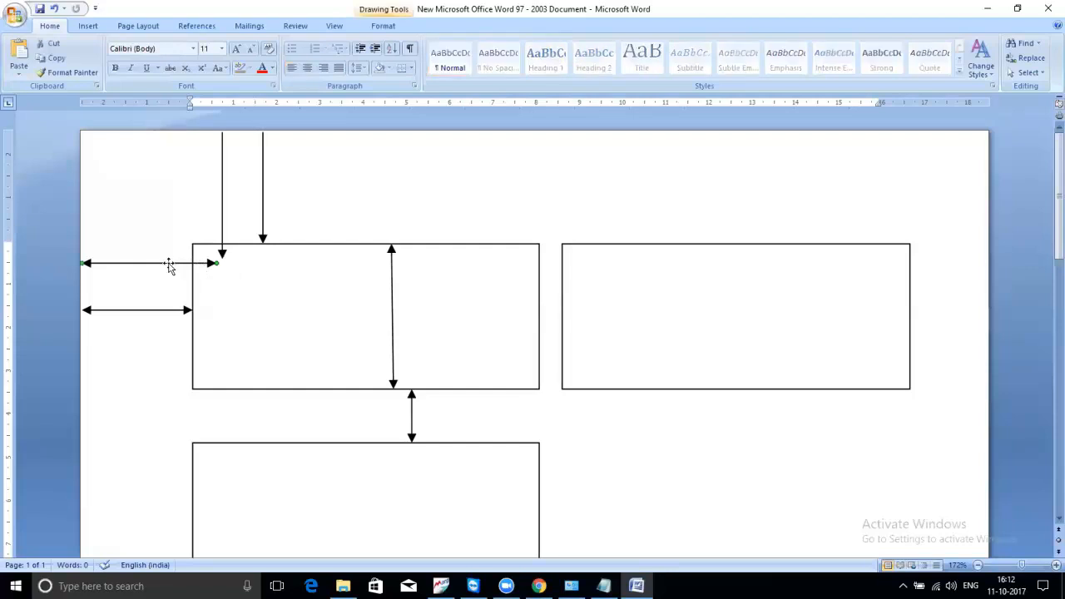
{"action": "left_click", "coordinate": [322, 274]}
{"action": "key", "text": "ctrl+v"}
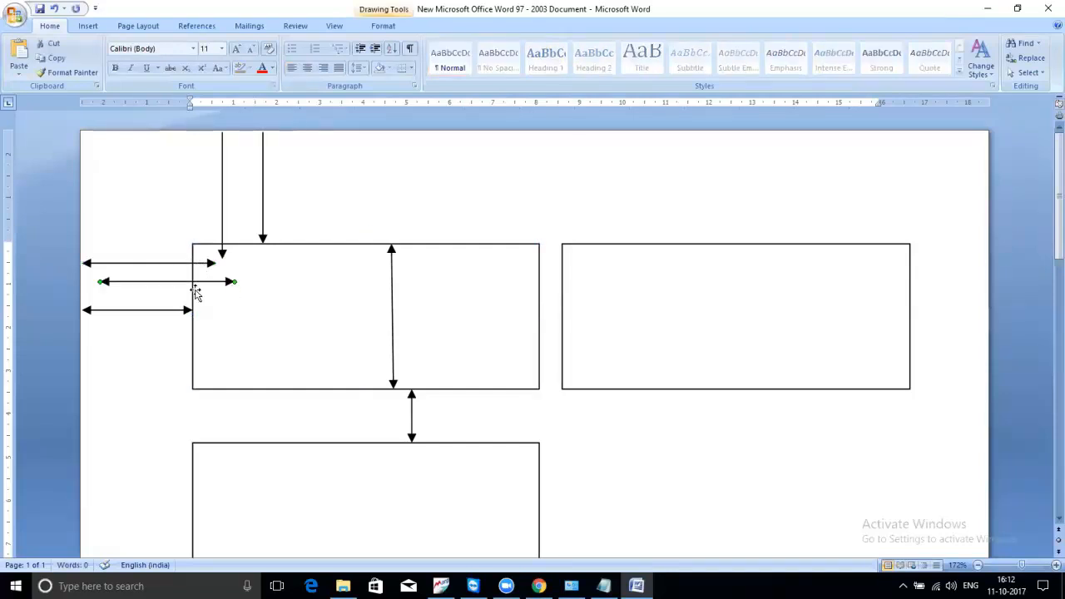
{"action": "left_click_drag", "start_coordinate": [190, 286], "coordinate": [330, 266]}
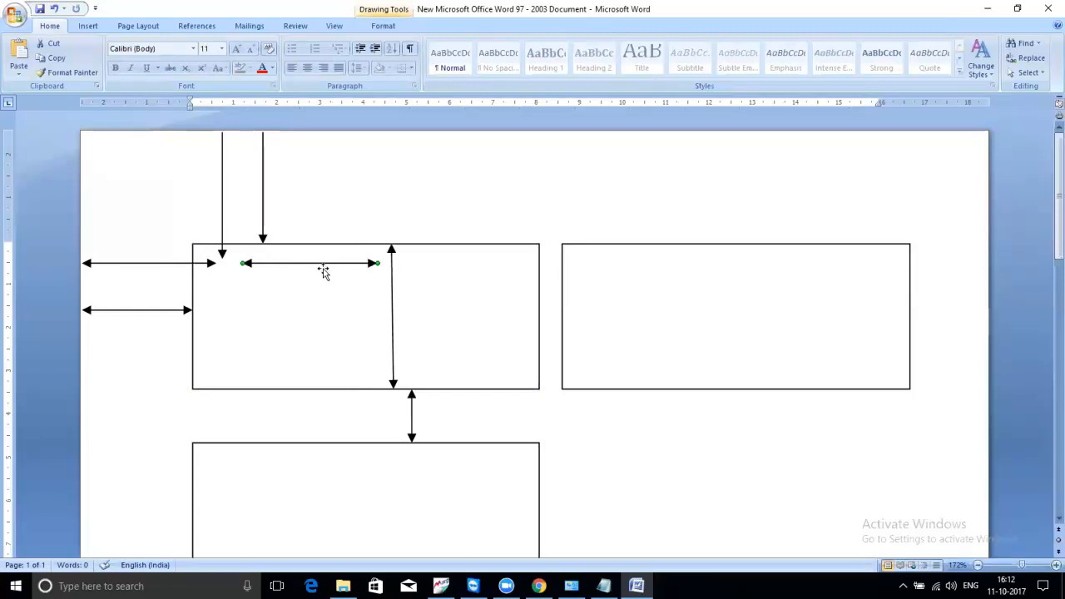
{"action": "key", "text": "ctrl+v"}
{"action": "left_click_drag", "start_coordinate": [207, 281], "coordinate": [333, 294]}
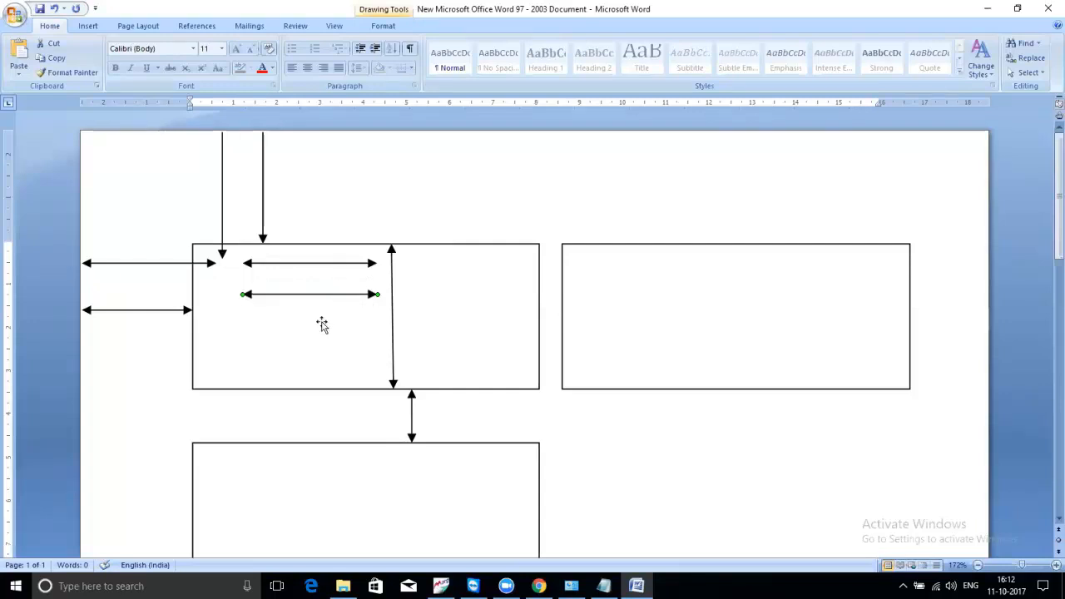
{"action": "key", "text": "ctrl+d"}
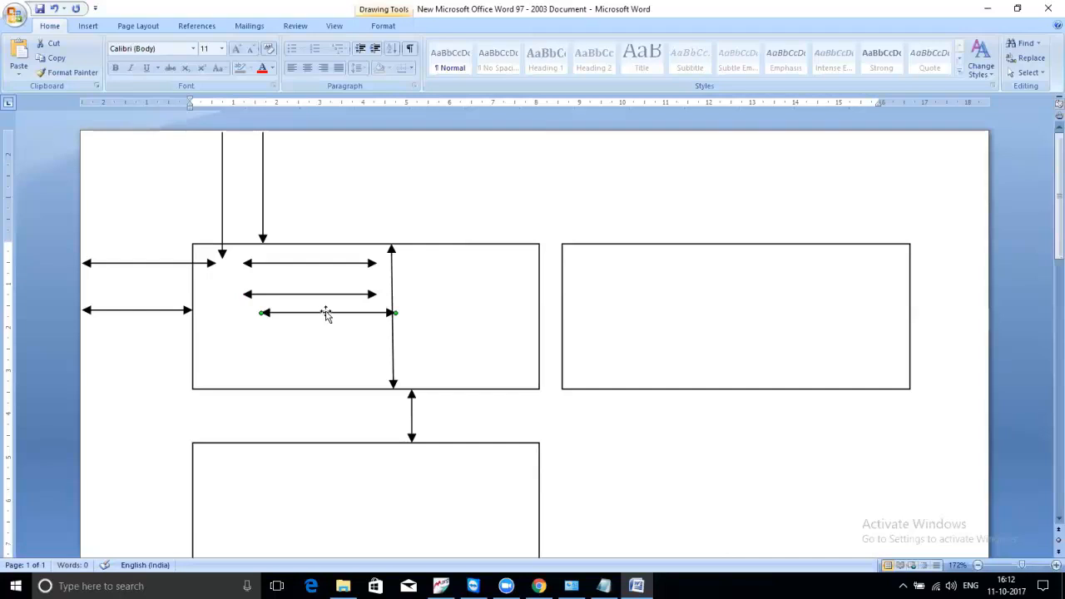
{"action": "mouse_move", "coordinate": [326, 313]}
{"action": "left_mouse_down"}
{"action": "mouse_move", "coordinate": [296, 318]}
{"action": "mouse_move", "coordinate": [318, 324]}
{"action": "left_mouse_up"}
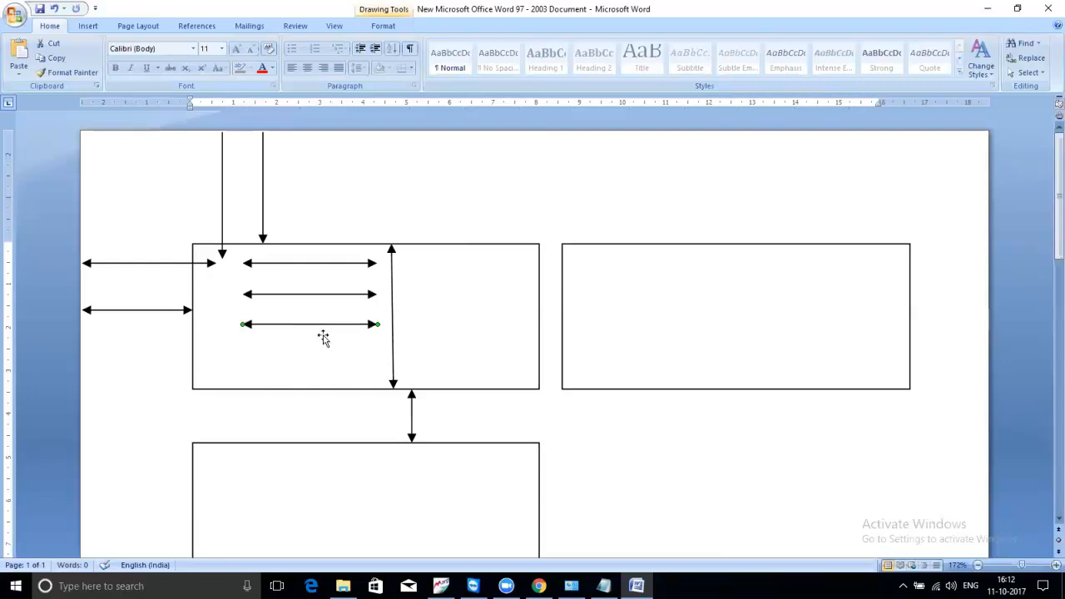
{"action": "key", "text": "ctrl+v"}
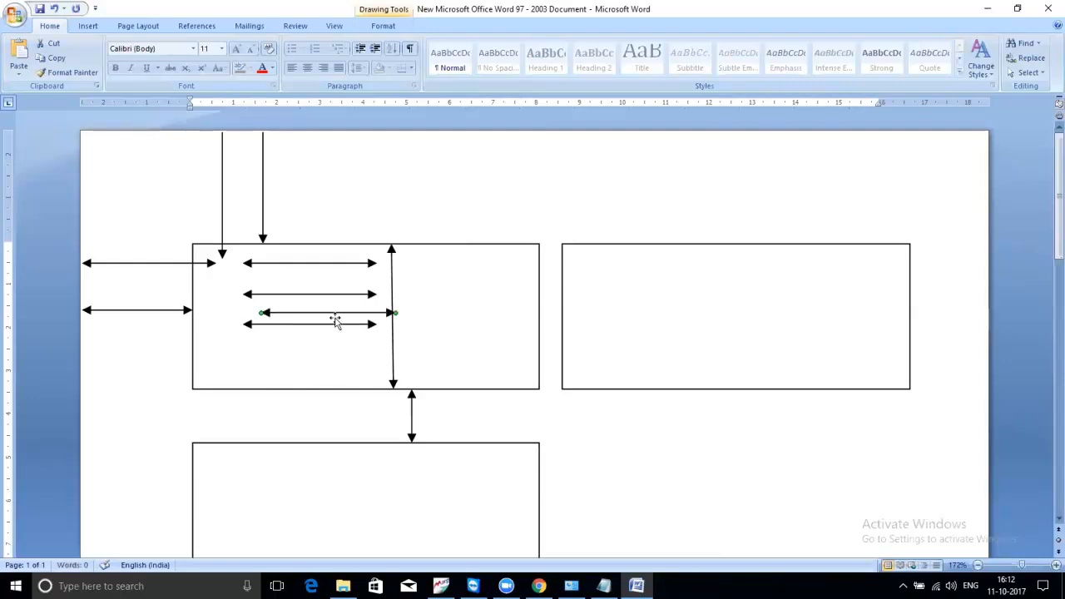
{"action": "left_click_drag", "start_coordinate": [335, 313], "coordinate": [315, 354]}
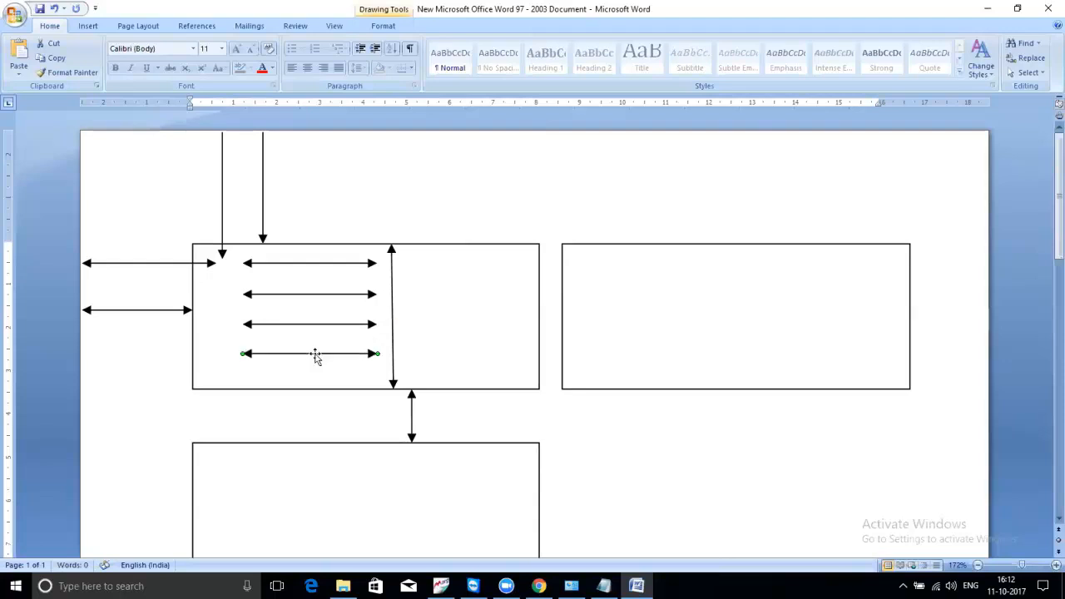
{"action": "left_click", "coordinate": [222, 333]}
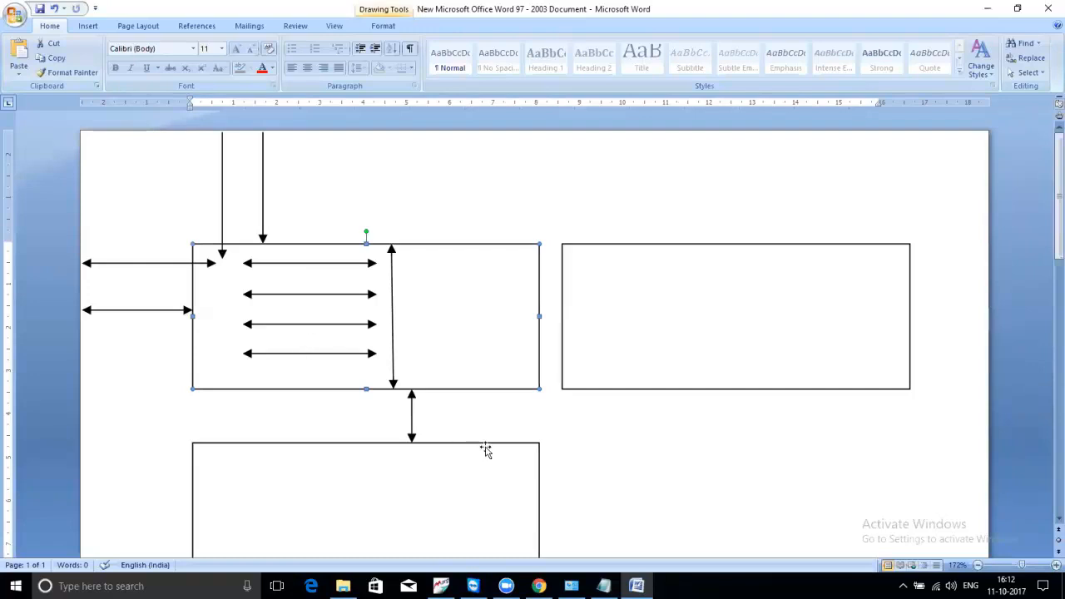
{"action": "left_click", "coordinate": [440, 586]}
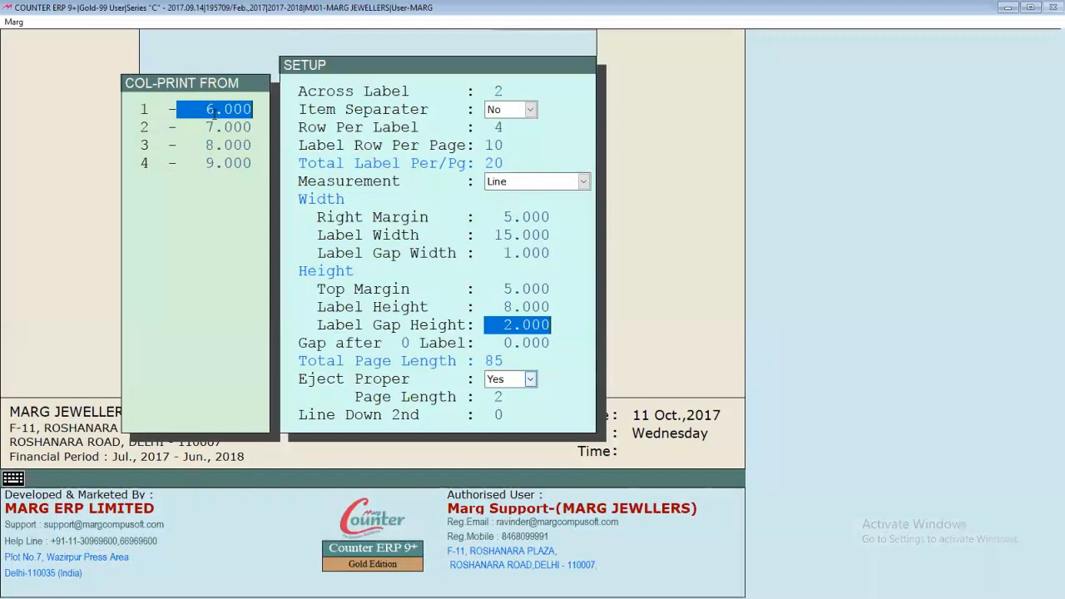
Accept column positions 7, 8 and 9, then step past the gap and eject settings
{"action": "left_click", "coordinate": [208, 127]}
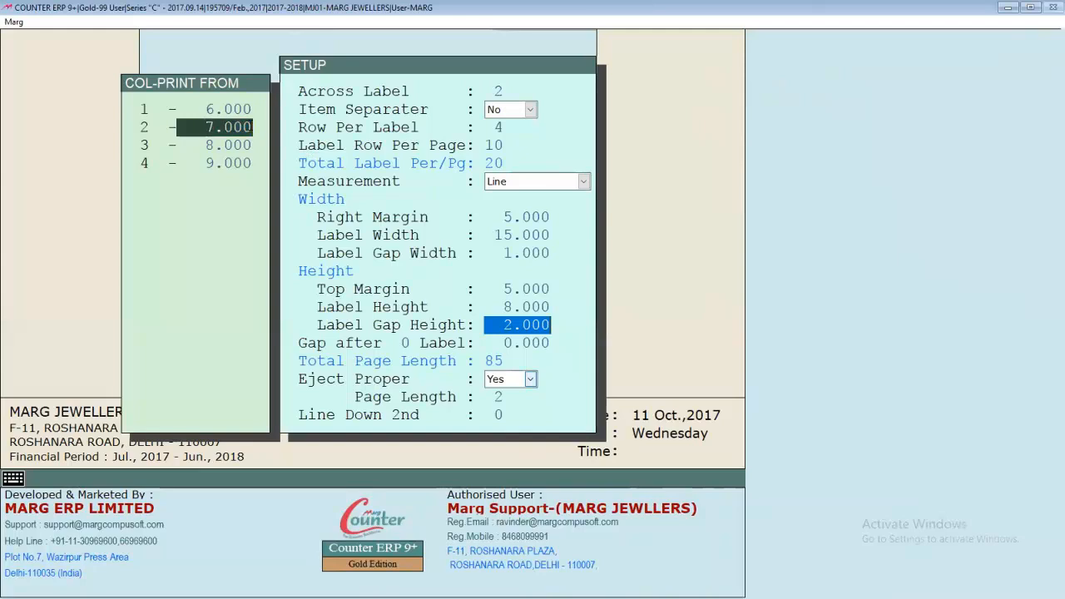
{"action": "key", "text": "Return"}
{"action": "key", "text": "Return"}
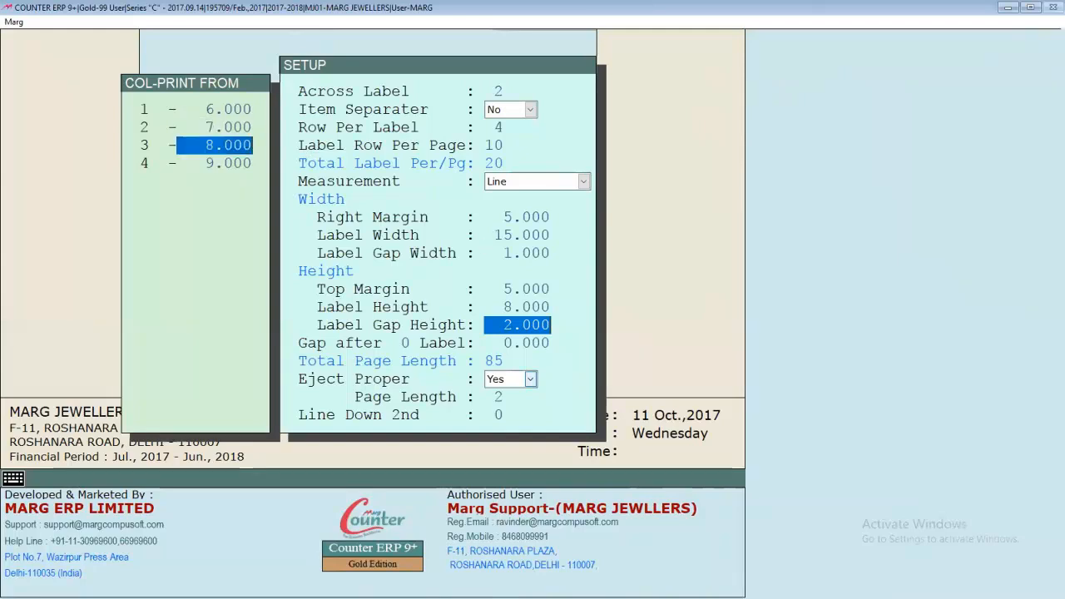
{"action": "key", "text": "Return"}
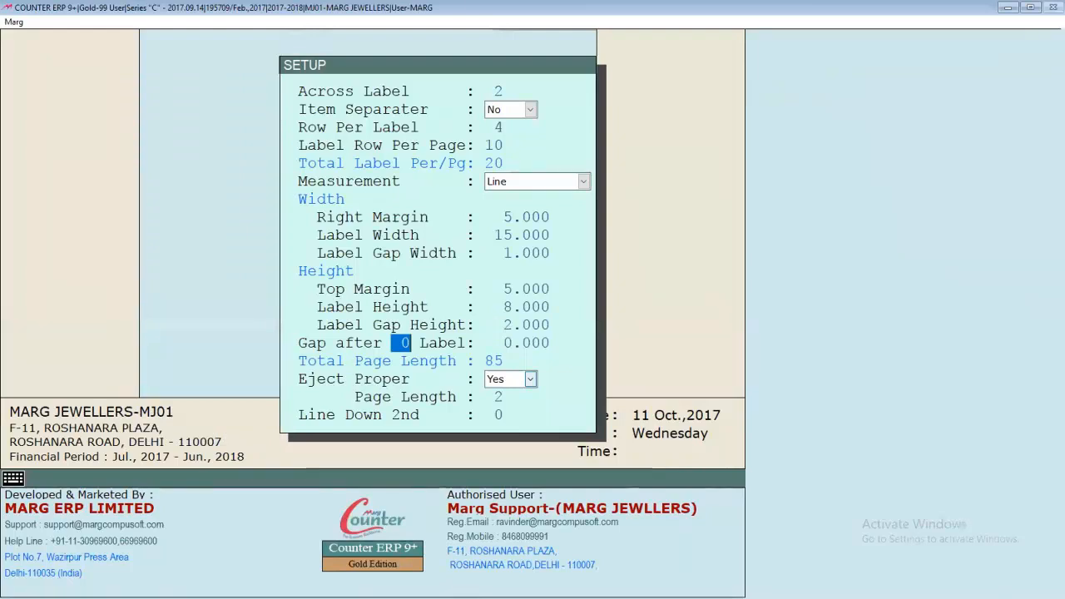
{"action": "key", "text": "Return"}
{"action": "key", "text": "Return"}
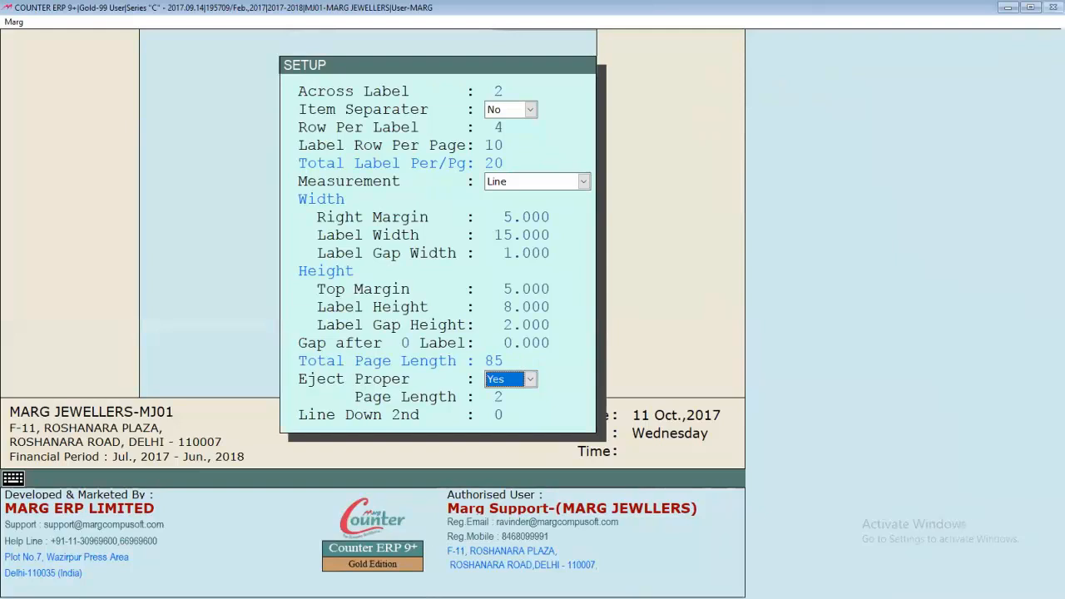
{"action": "key", "text": "Return"}
{"action": "key", "text": "Return"}
{"action": "key", "text": "Return"}
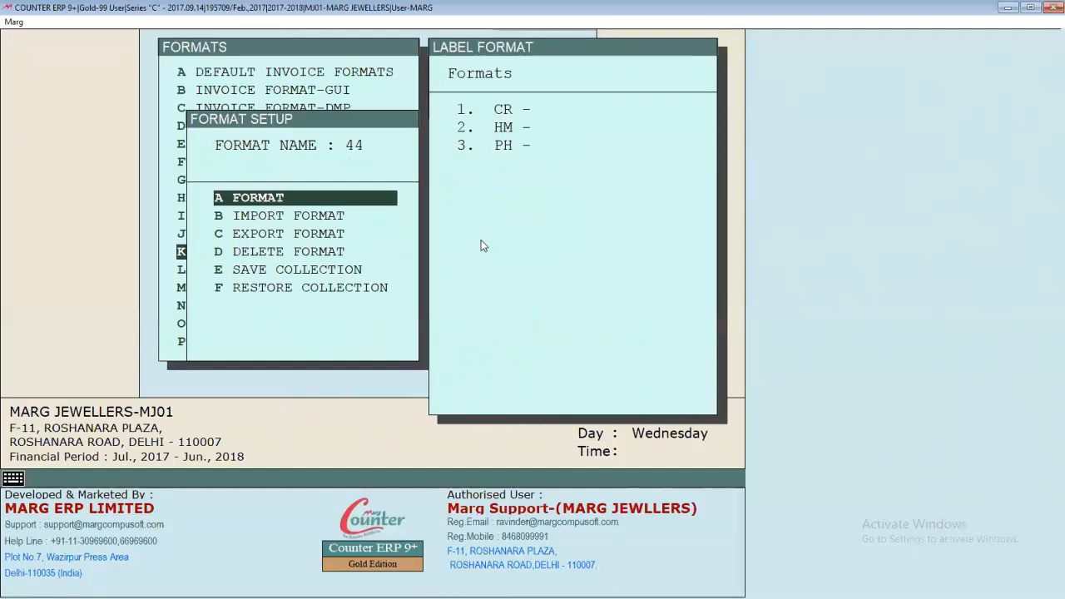
Inspect format 44's label code and F1 field list, then quit without saving to the main screen
{"action": "key", "text": "Return"}
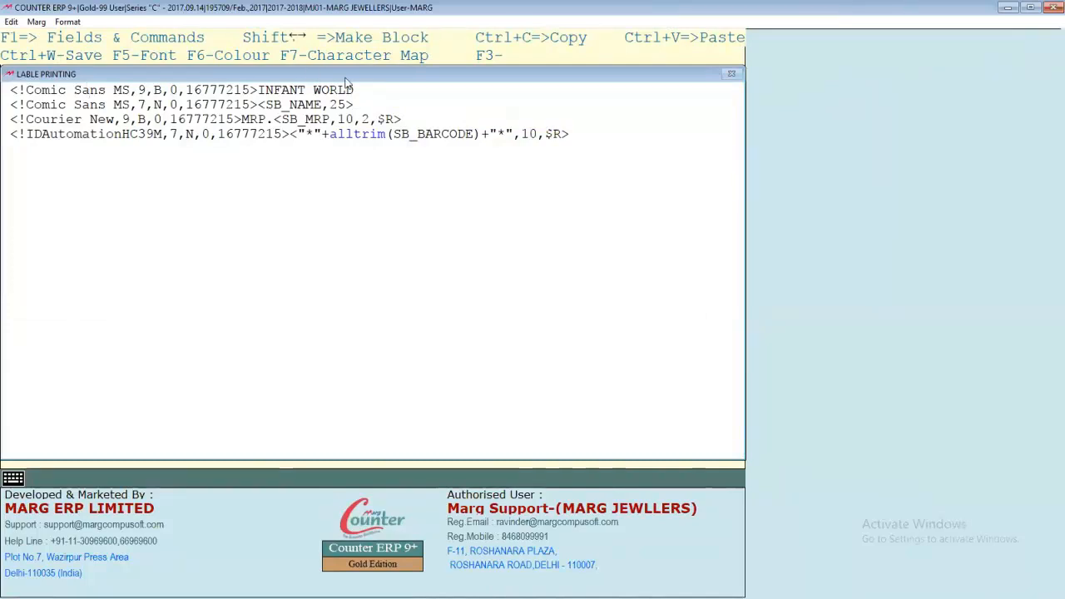
{"action": "key", "text": "Down"}
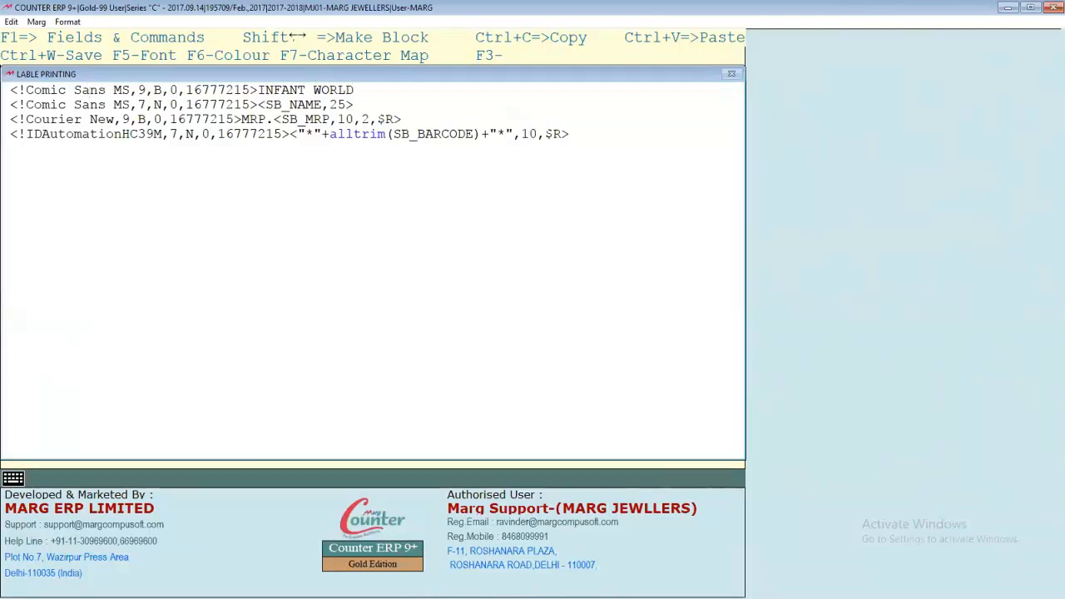
{"action": "key", "text": "F1"}
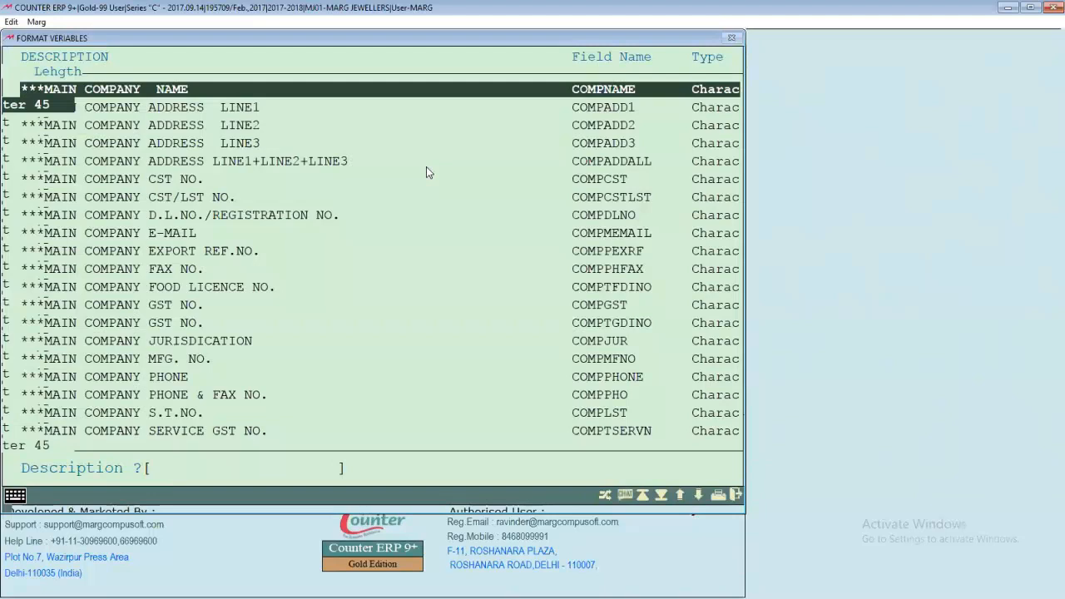
{"action": "key", "text": "Return"}
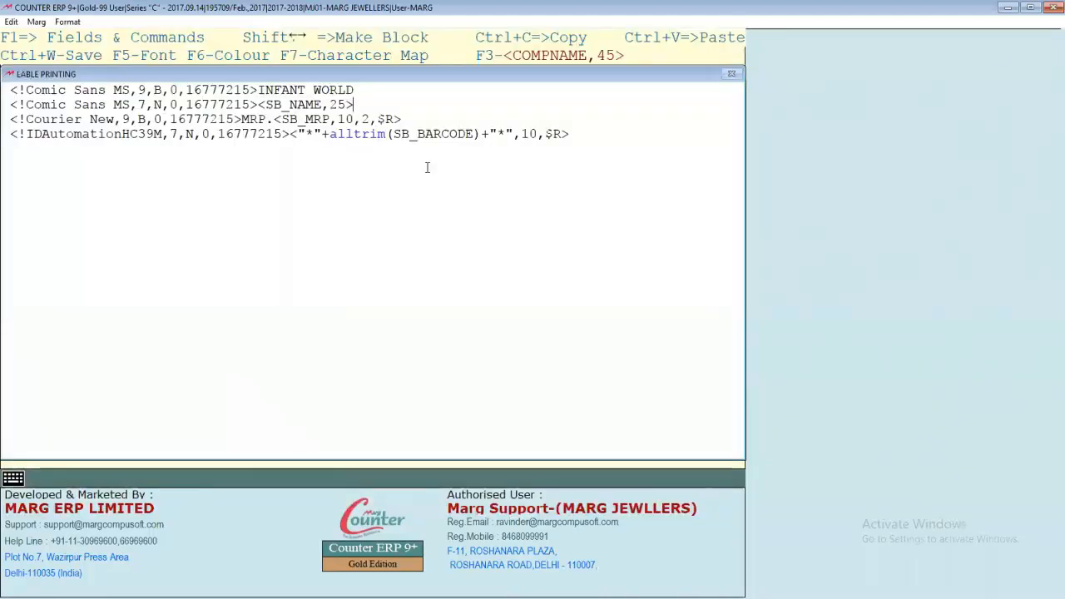
{"action": "key", "text": "Escape"}
{"action": "key", "text": "Right"}
{"action": "key", "text": "Return"}
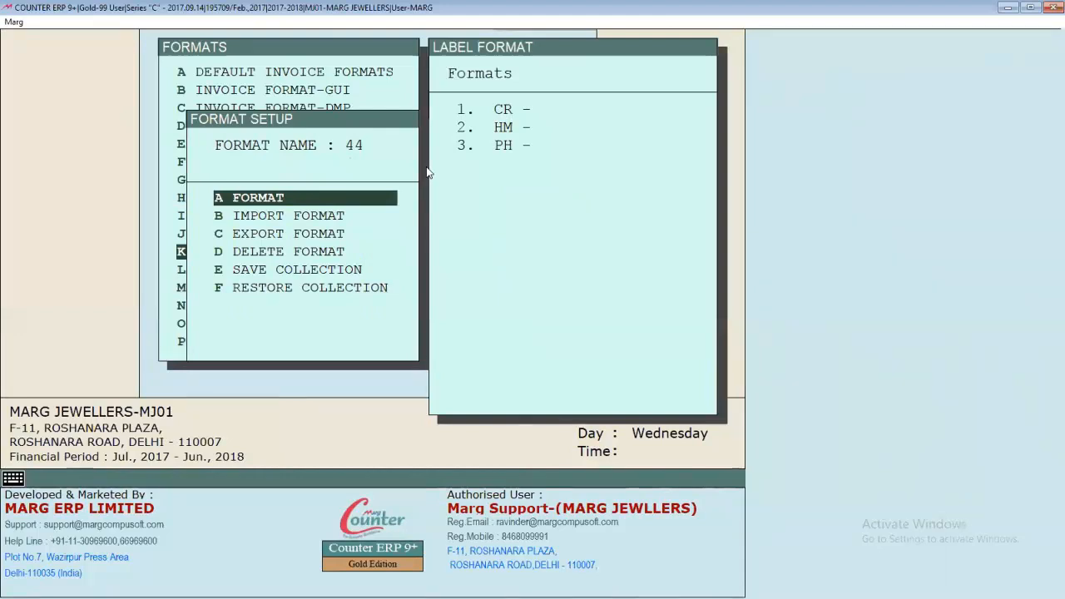
{"action": "key", "text": "Escape"}
{"action": "key", "text": "Escape"}
{"action": "key", "text": "Escape"}
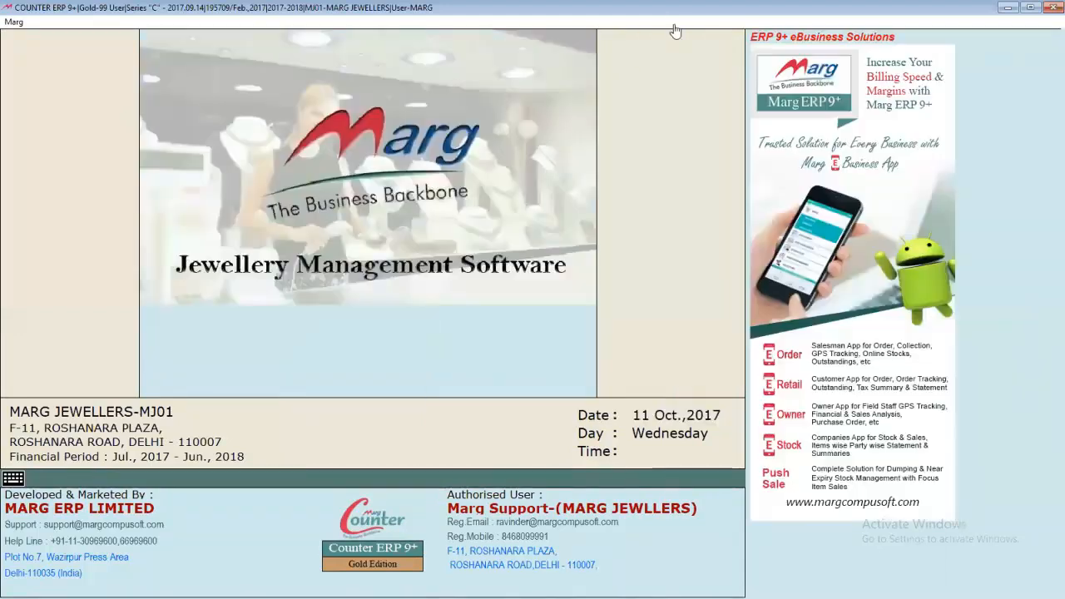
In Stock Status, choose label printing for the BALI 22KT item and list its barcodes
{"action": "left_click", "coordinate": [664, 218]}
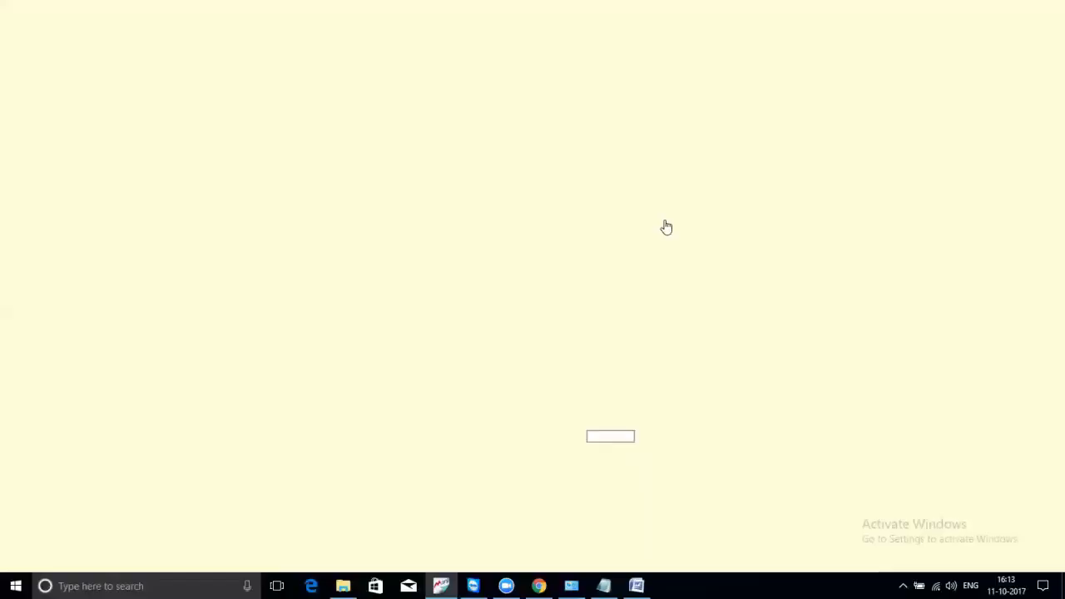
{"action": "key", "text": "Down"}
{"action": "key", "text": "Down"}
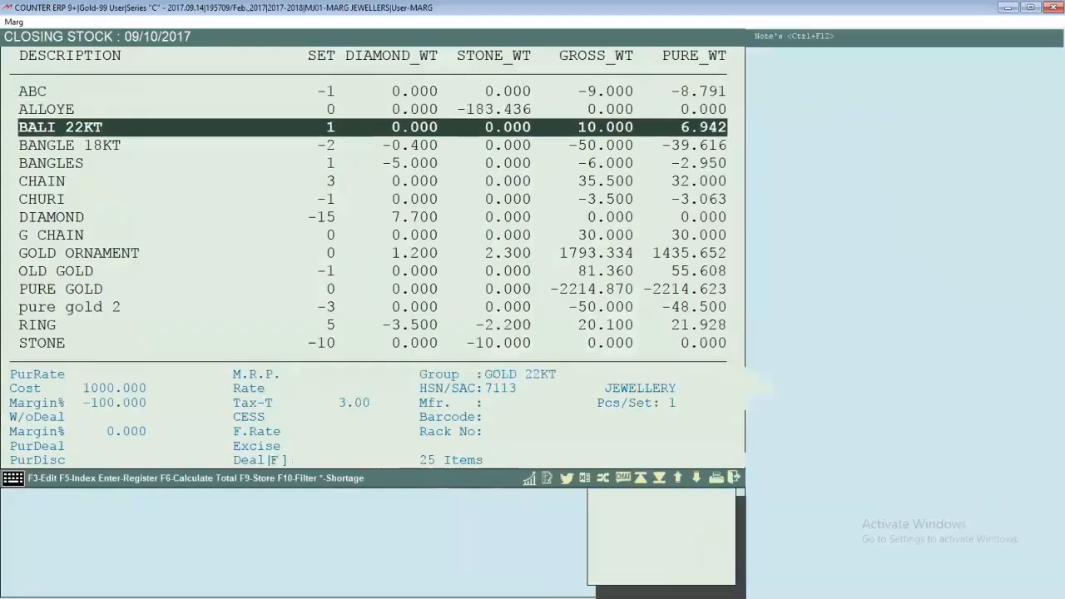
{"action": "key", "text": "ctrl+l"}
{"action": "key", "text": "Right"}
{"action": "key", "text": "Left"}
{"action": "key", "text": "Return"}
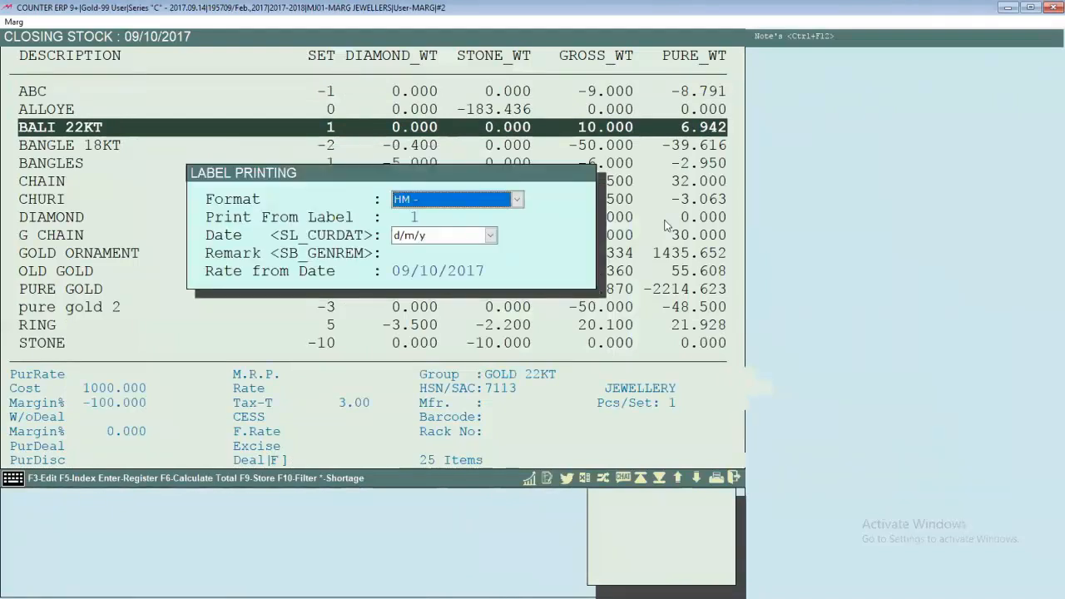
{"action": "key", "text": "Return"}
{"action": "key", "text": "Return"}
{"action": "key", "text": "Return"}
{"action": "key", "text": "Return"}
{"action": "key", "text": "Return"}
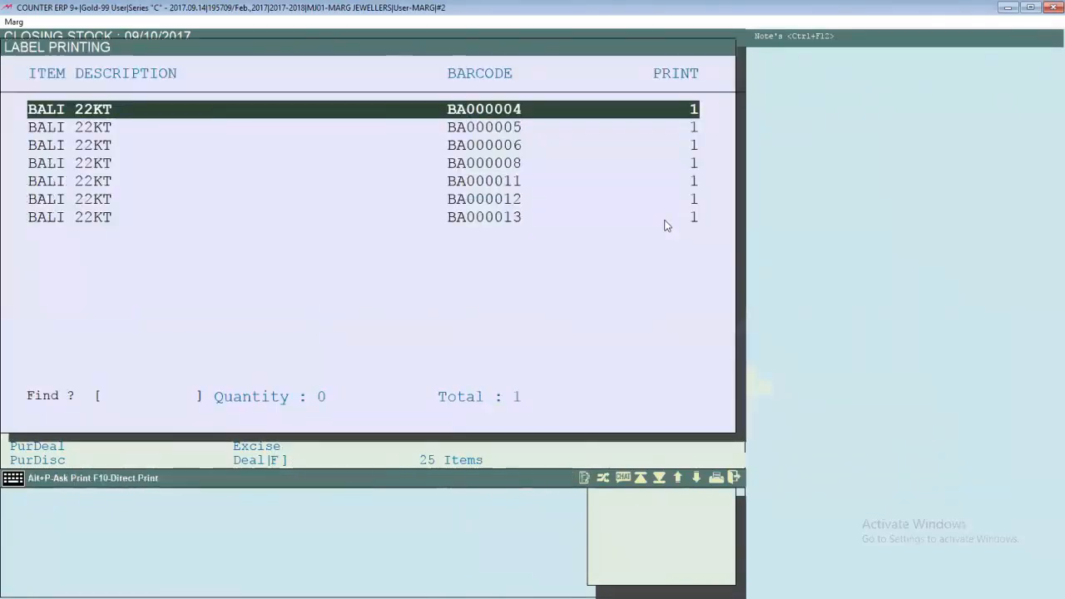
Print the BALI 22KT labels to PDF through doPDF, then close the PDF
{"action": "key", "text": "alt+p"}
{"action": "key", "text": "Right"}
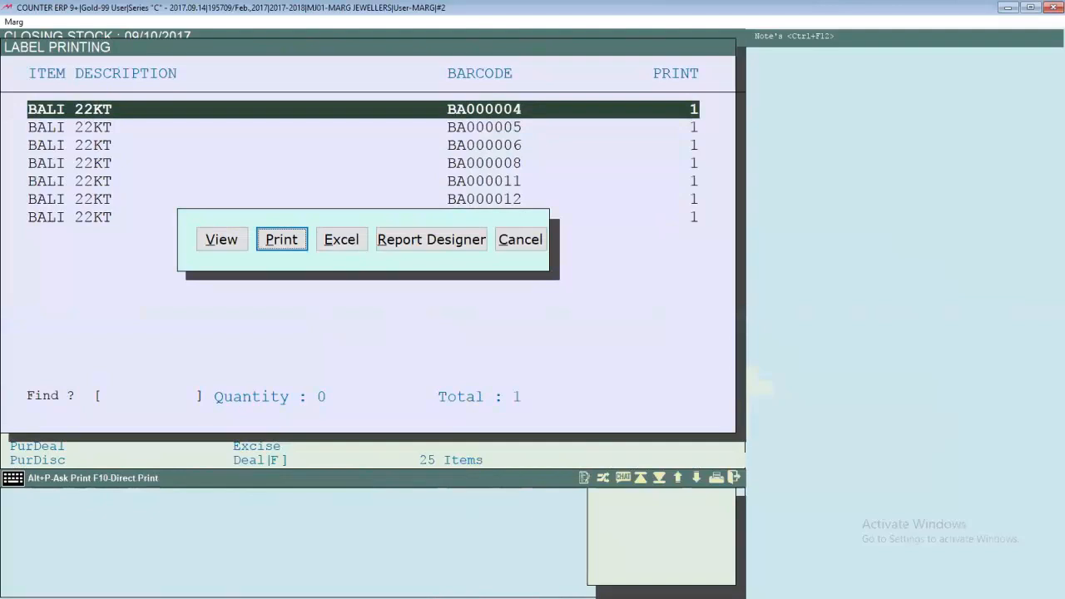
{"action": "key", "text": "Return"}
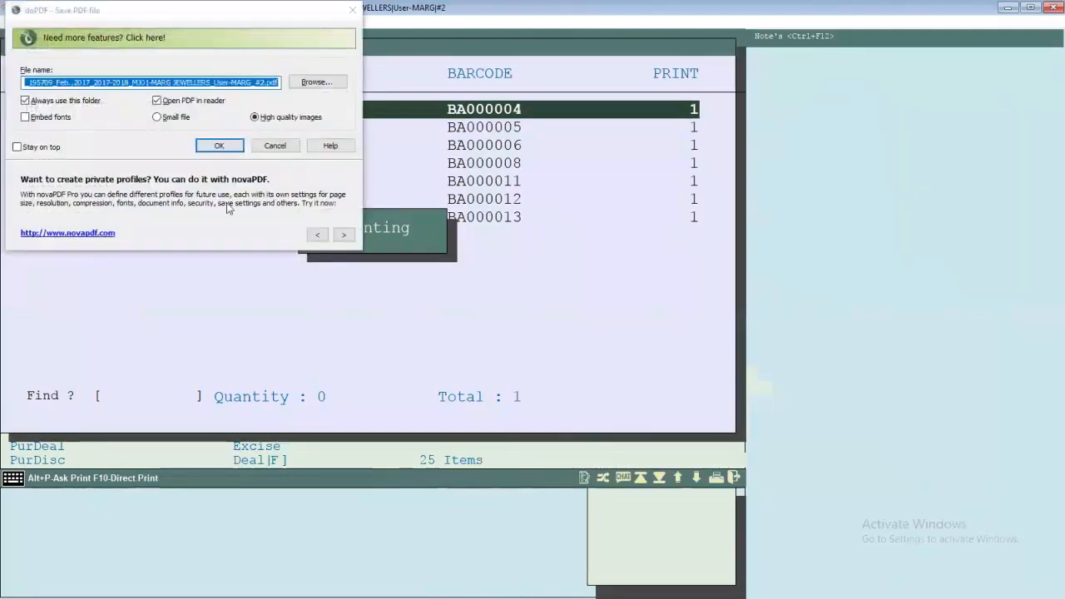
{"action": "left_click", "coordinate": [217, 143]}
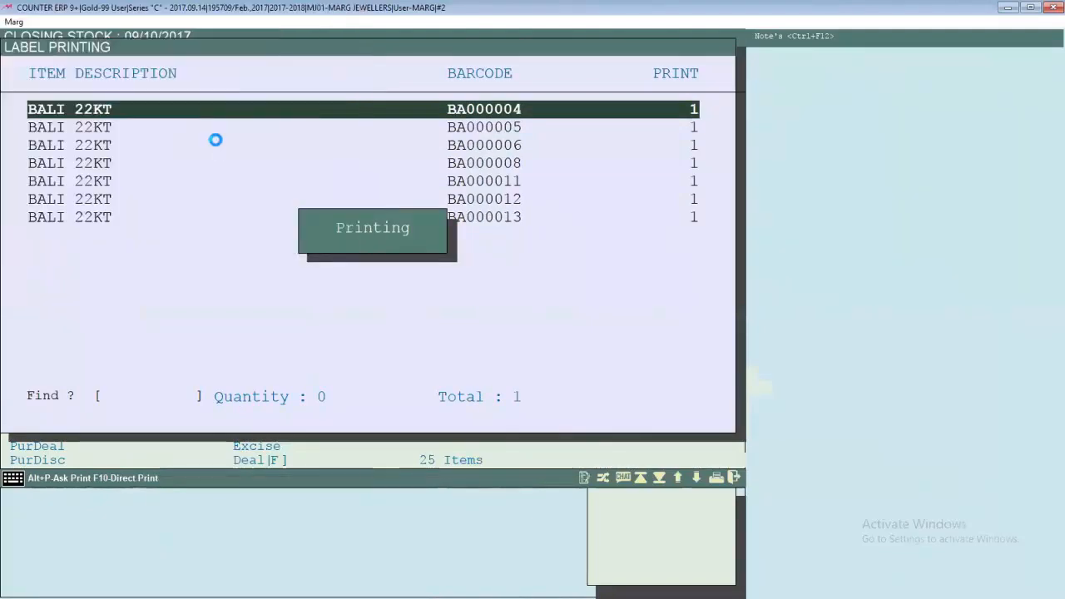
{"action": "key", "text": "Down"}
{"action": "key", "text": "Down"}
{"action": "key", "text": "Up"}
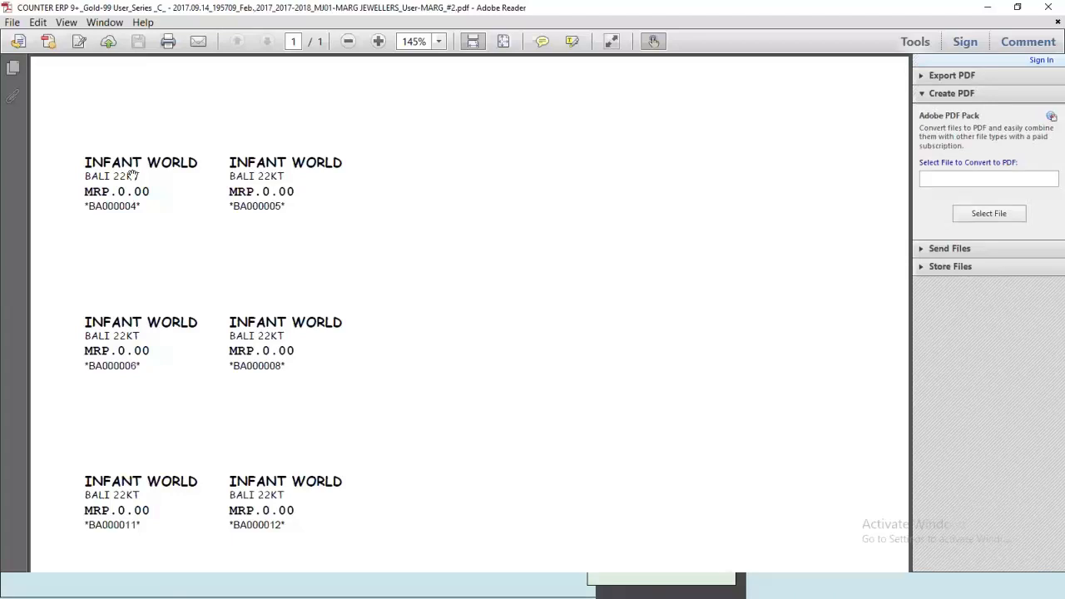
{"action": "left_click", "coordinate": [1047, 9]}
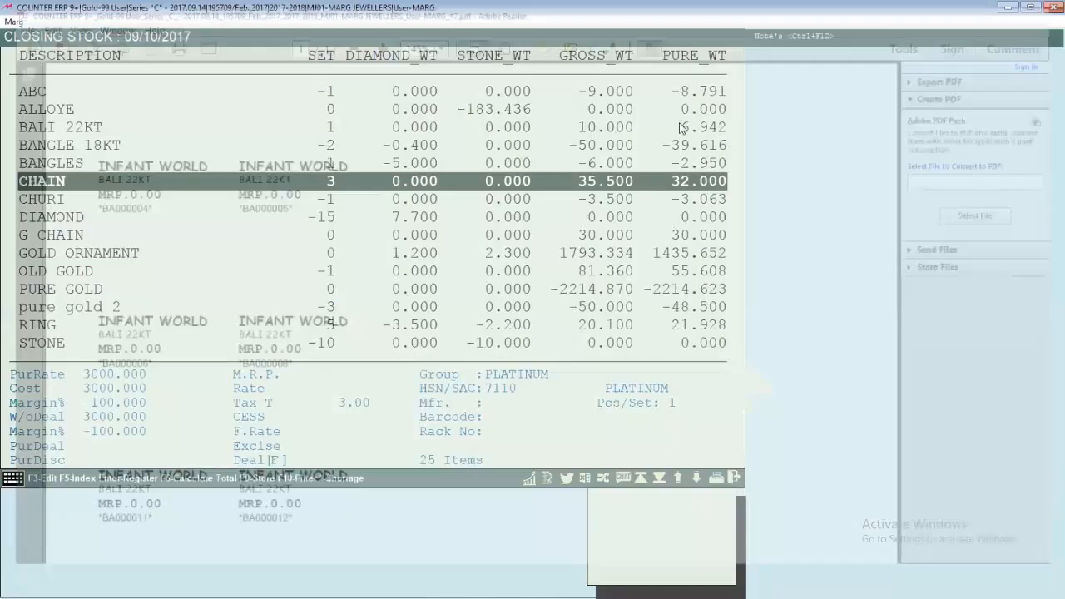
{"action": "left_click", "coordinate": [470, 201]}
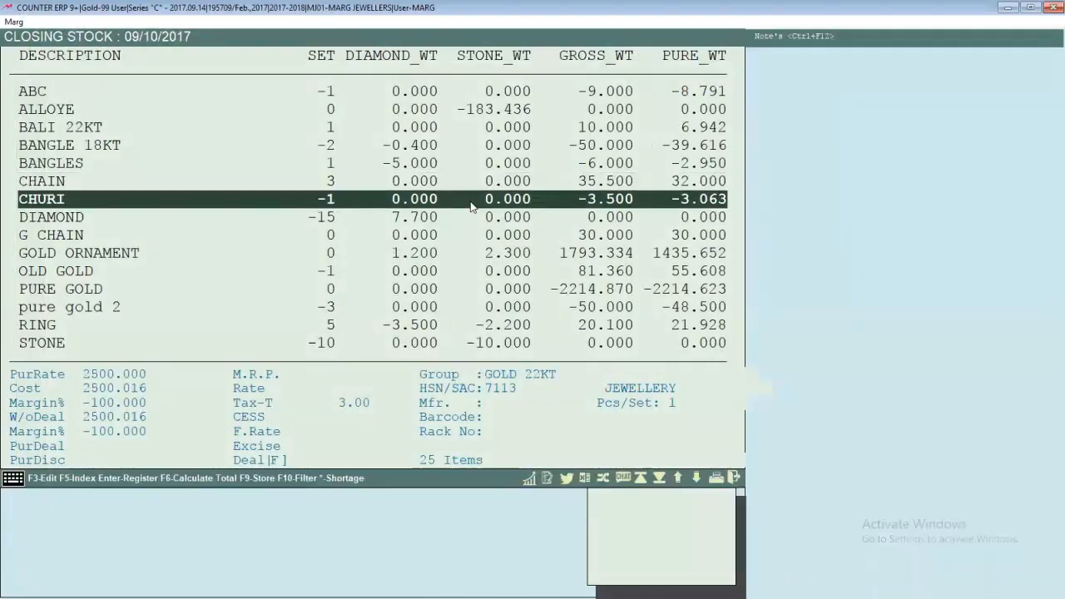
Close Closing Stock, reopen the K Label Format code under Self Format, then exit to the dashboard
{"action": "key", "text": "Escape"}
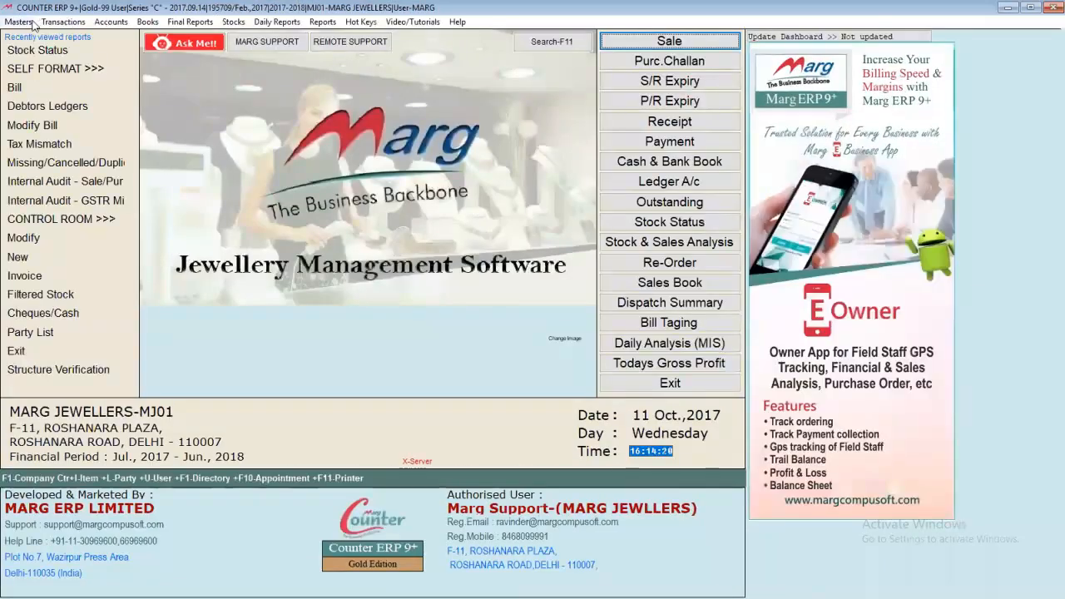
{"action": "left_click", "coordinate": [61, 66]}
{"action": "key", "text": "Down"}
{"action": "key", "text": "Down"}
{"action": "key", "text": "Down"}
{"action": "key", "text": "Down"}
{"action": "key", "text": "Down"}
{"action": "key", "text": "Down"}
{"action": "key", "text": "Down"}
{"action": "key", "text": "Down"}
{"action": "key", "text": "Down"}
{"action": "key", "text": "Down"}
{"action": "key", "text": "Down"}
{"action": "key", "text": "Up"}
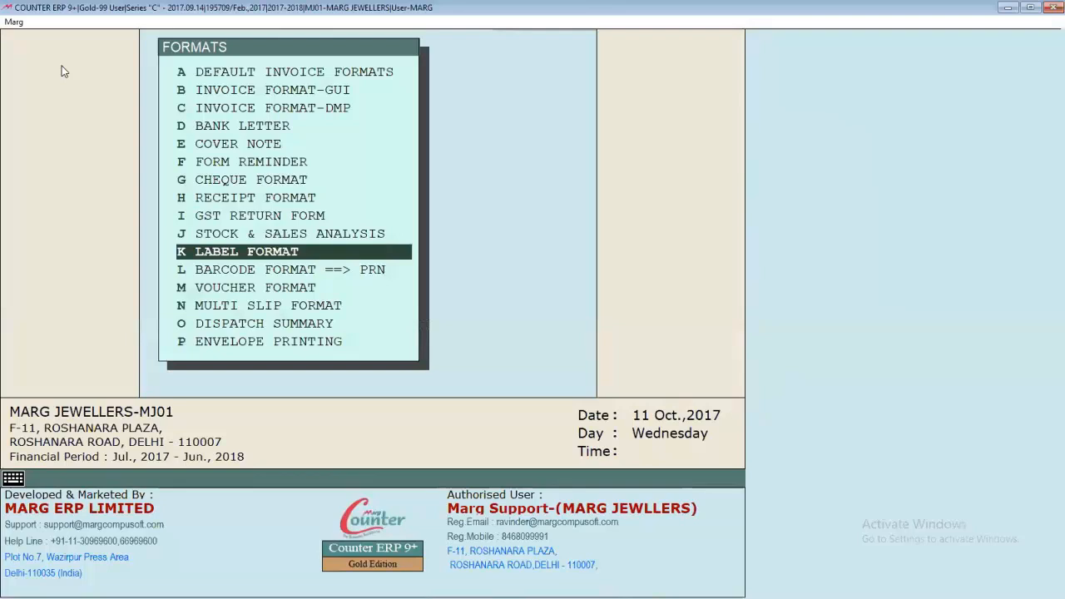
{"action": "key", "text": "Return"}
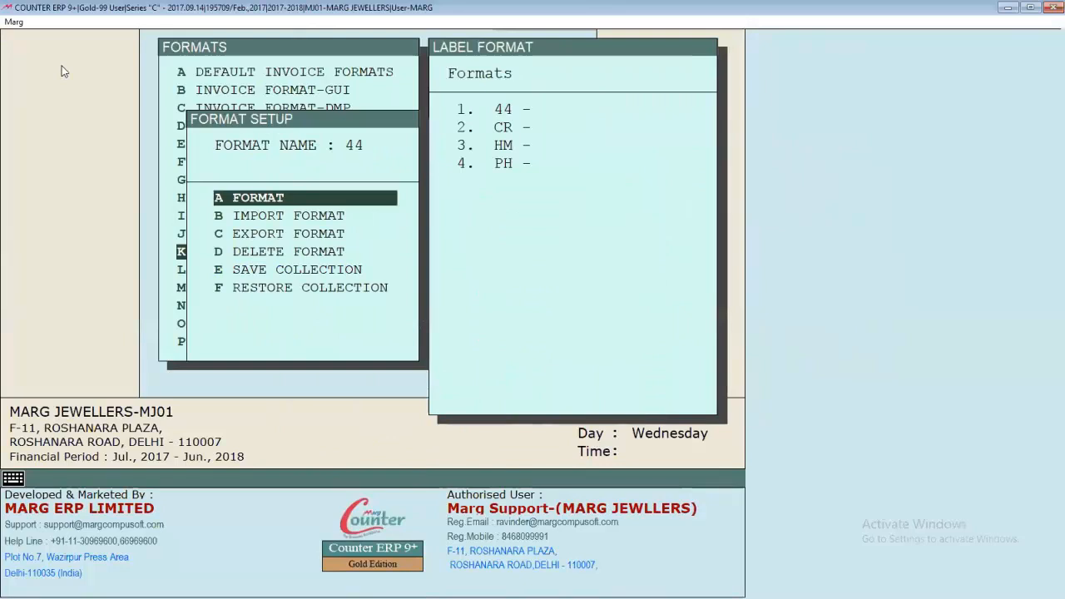
{"action": "key", "text": "Return"}
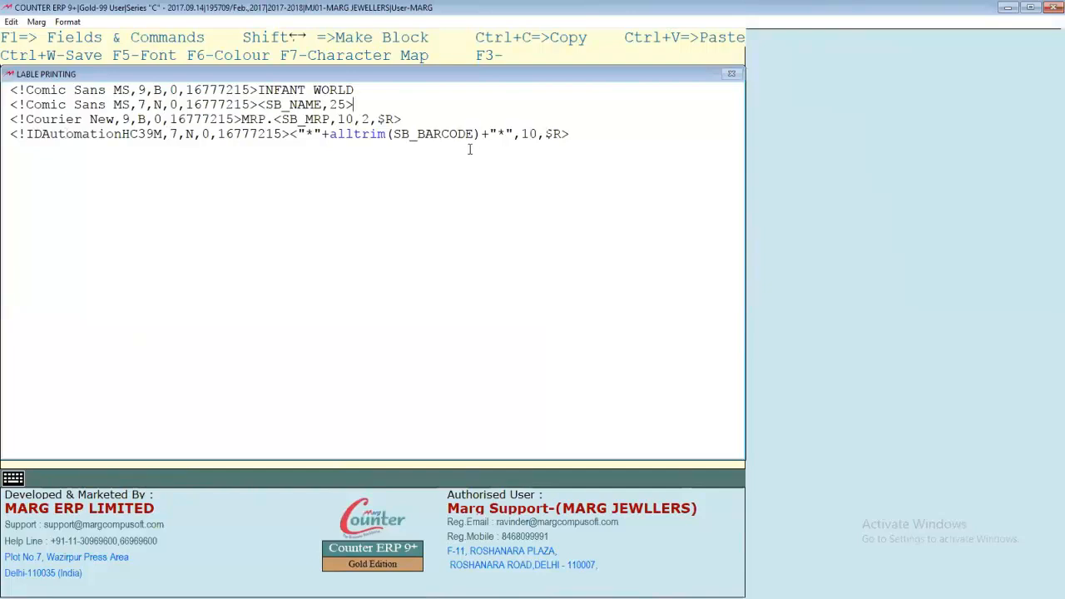
{"action": "key", "text": "Escape"}
{"action": "key", "text": "Escape"}
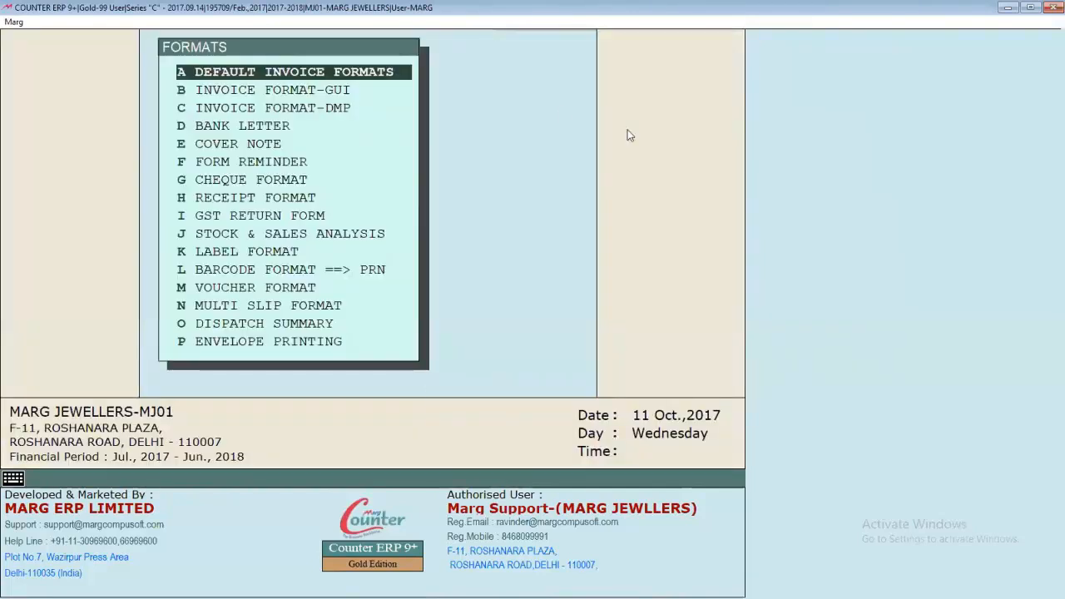
{"action": "key", "text": "Escape"}
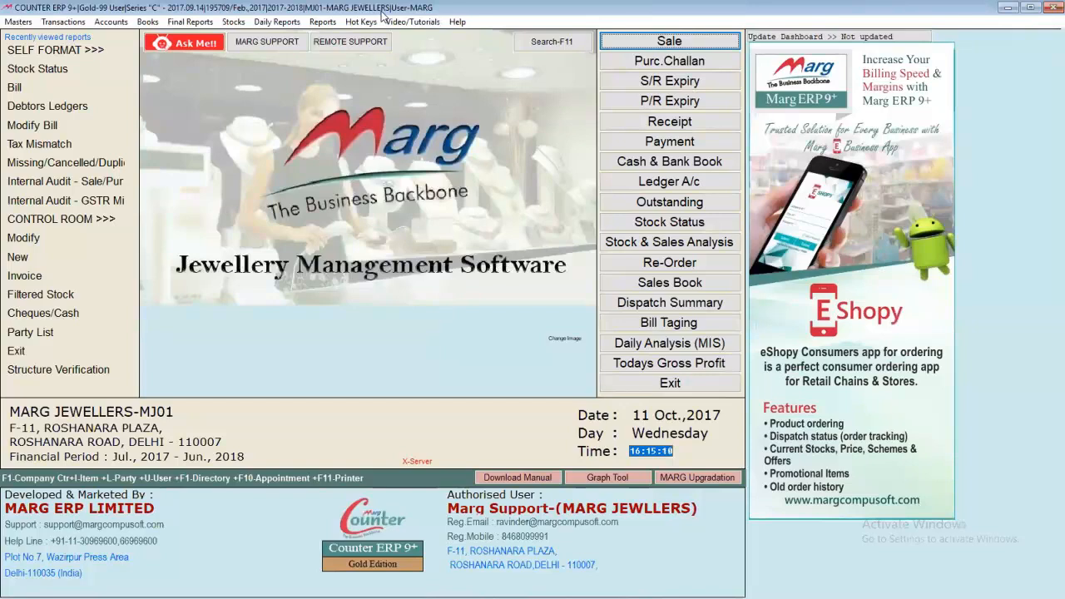
{"action": "key", "text": "ctrl+F11"}
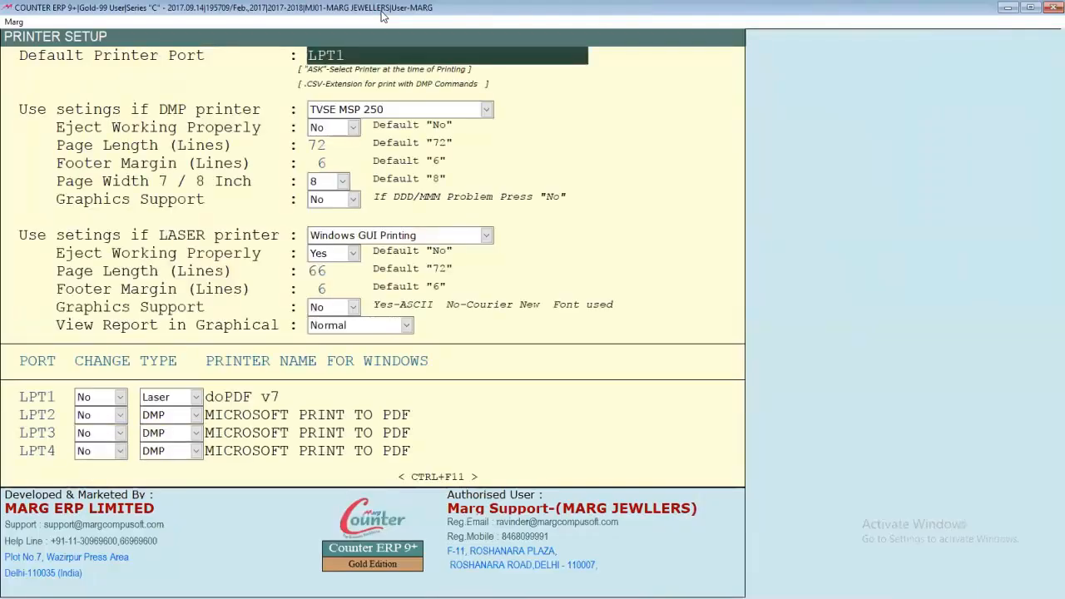
Set laser Graphics Support to Yes and step through the printer port settings
{"action": "left_click", "coordinate": [354, 308]}
{"action": "key", "text": "Up"}
{"action": "key", "text": "Return"}
{"action": "key", "text": "Return"}
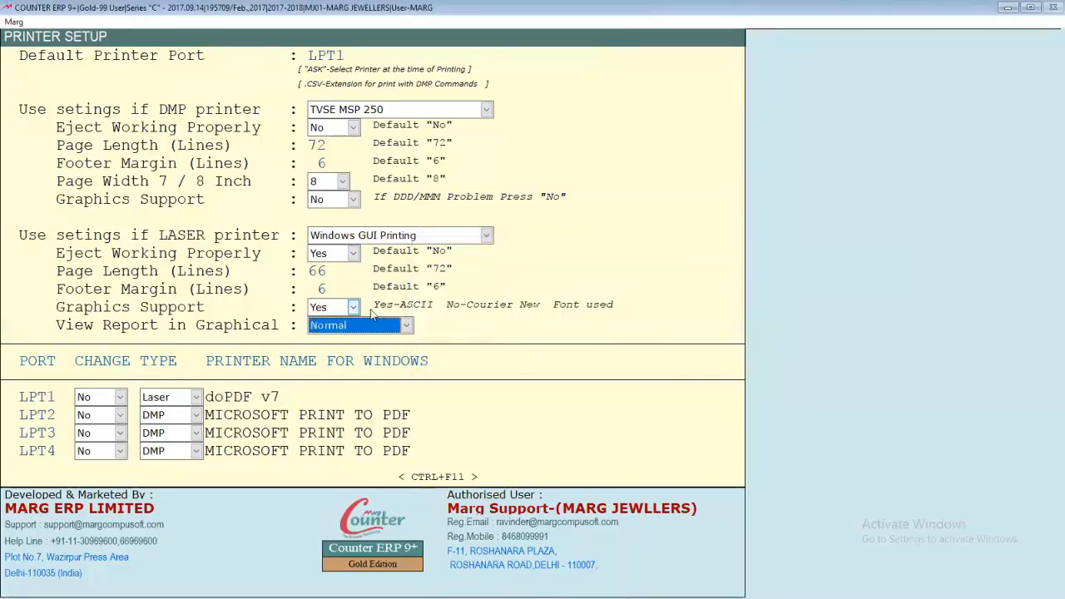
{"action": "key", "text": "Return"}
{"action": "key", "text": "Return"}
{"action": "key", "text": "Return"}
{"action": "key", "text": "Return"}
{"action": "key", "text": "Return"}
{"action": "key", "text": "Return"}
{"action": "key", "text": "Return"}
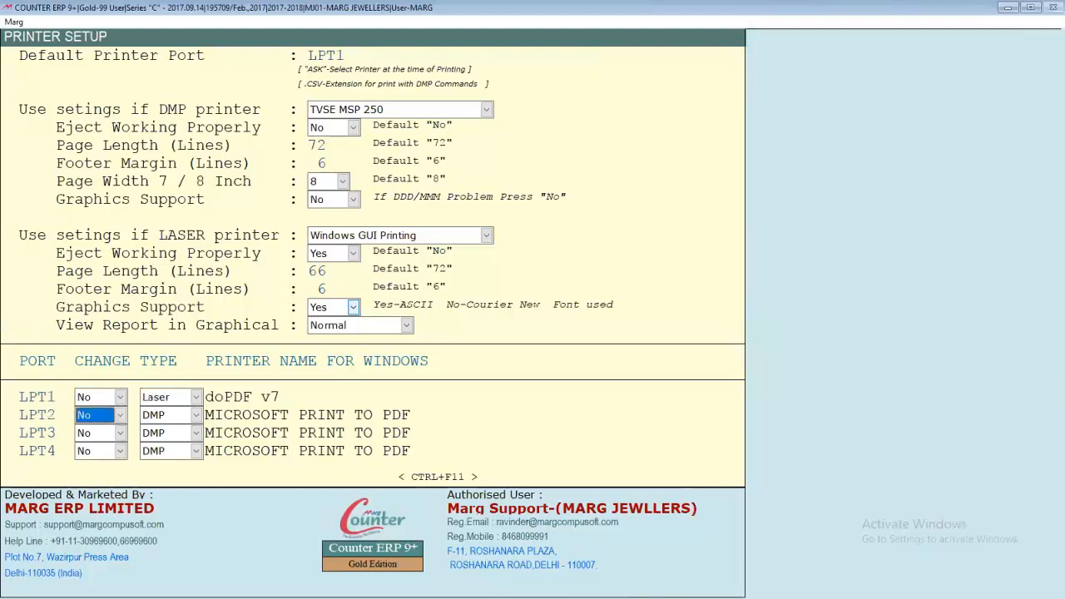
{"action": "key", "text": "Return"}
{"action": "key", "text": "Return"}
{"action": "key", "text": "Return"}
{"action": "key", "text": "Return"}
{"action": "key", "text": "Return"}
{"action": "key", "text": "Return"}
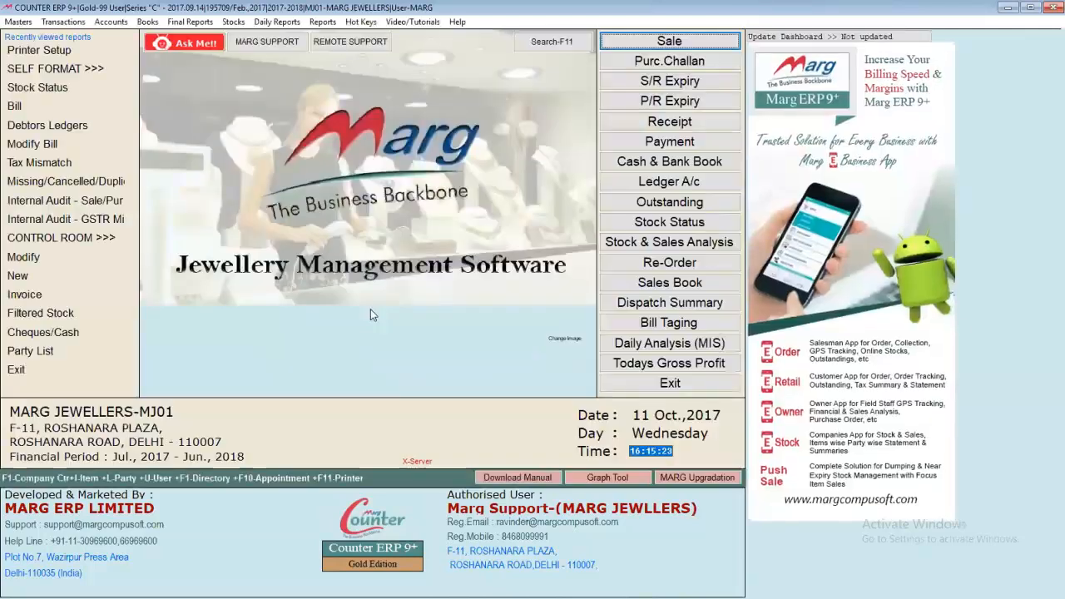
Open the Closing Stock report and start label printing for BALI 22KT
{"action": "left_click", "coordinate": [630, 218]}
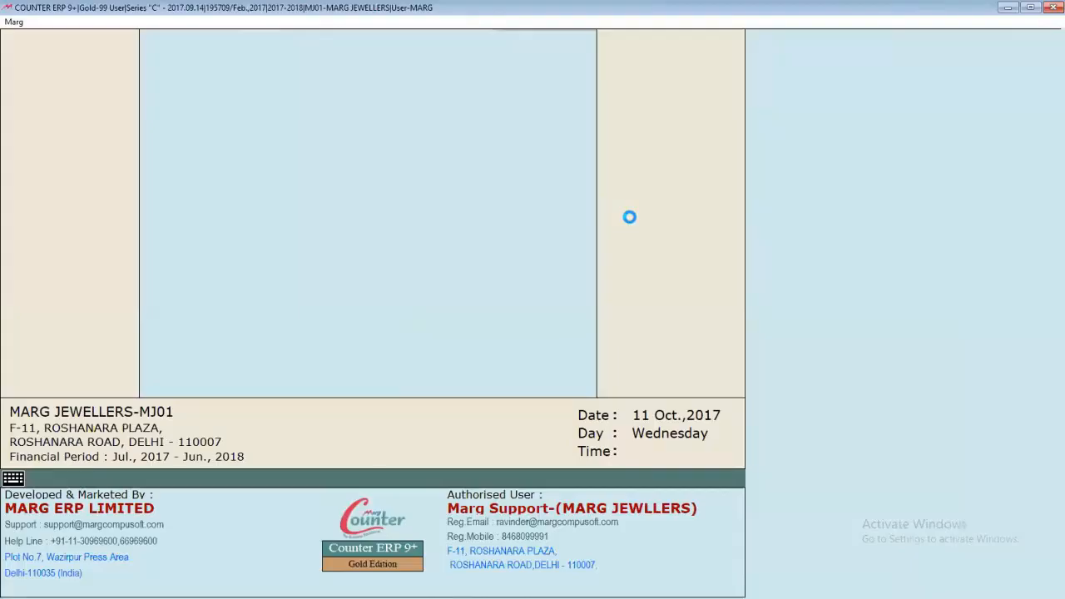
{"action": "key", "text": "Down"}
{"action": "key", "text": "Down"}
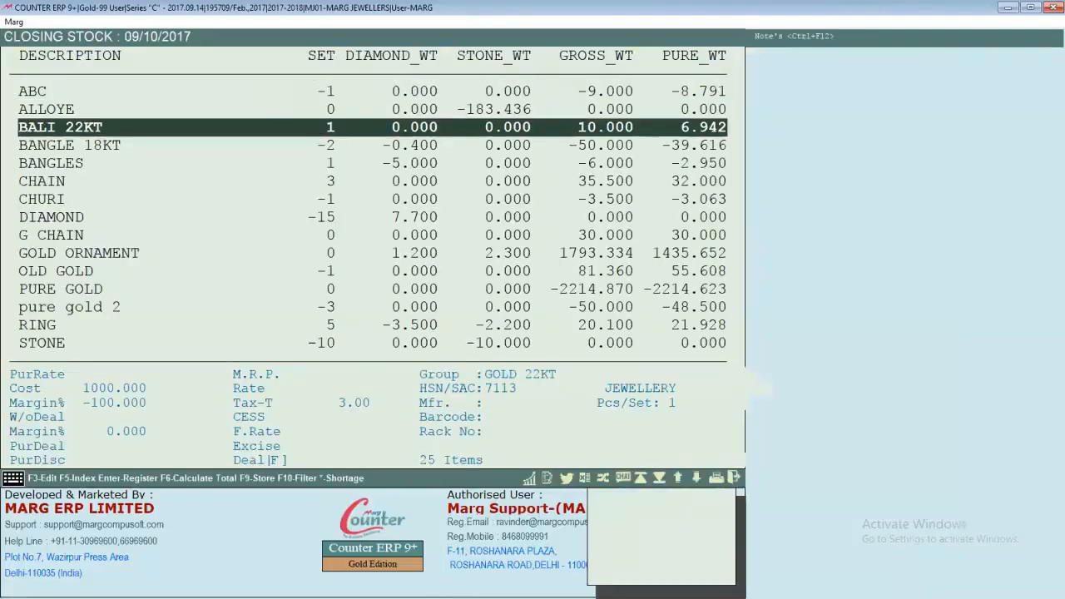
{"action": "key", "text": "ctrl+p"}
{"action": "key", "text": "Return"}
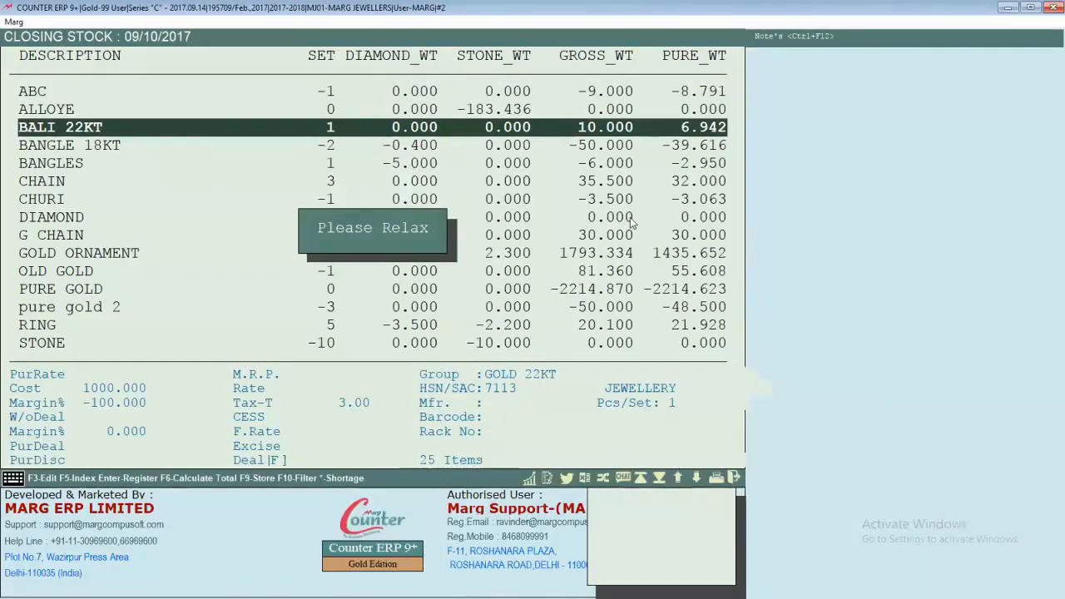
Change the label format's second-line font size from 7 to 6 and save it
{"action": "key", "text": "Return"}
{"action": "key", "text": "Return"}
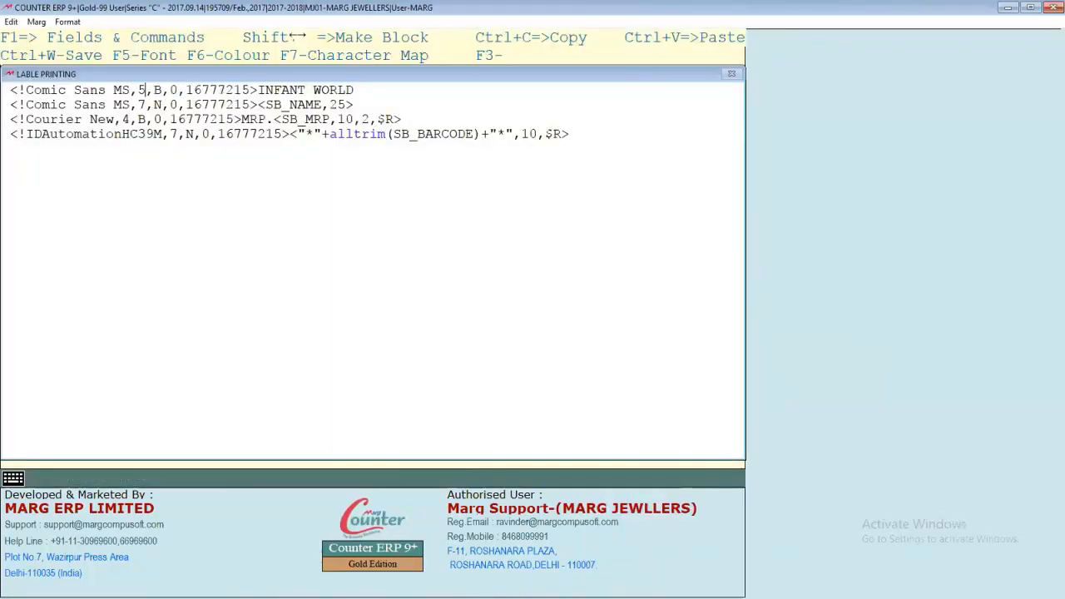
{"action": "key", "text": "BackSpace"}
{"action": "type", "text": "6"}
{"action": "key", "text": "Up"}
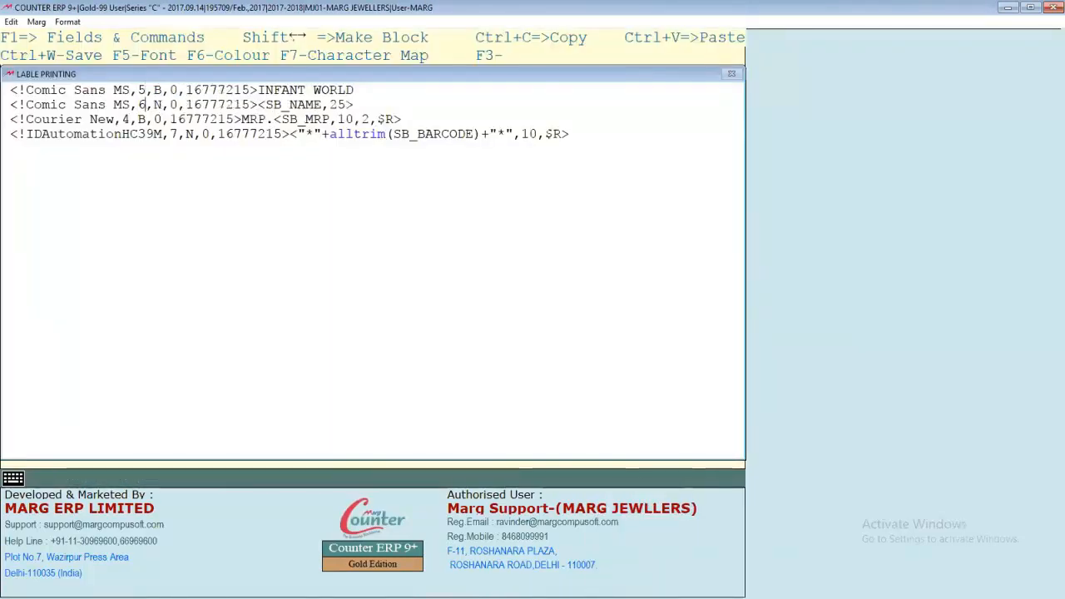
{"action": "key", "text": "ctrl+w"}
Set laser Graphics Support to Yes, keep LPT1 as Laser, and close Printer Setup
{"action": "key", "text": "Return"}
{"action": "key", "text": "Return"}
{"action": "key", "text": "Return"}
{"action": "key", "text": "Return"}
{"action": "key", "text": "Return"}
{"action": "key", "text": "Return"}
{"action": "key", "text": "Return"}
{"action": "key", "text": "Return"}
{"action": "key", "text": "Return"}
{"action": "key", "text": "Return"}
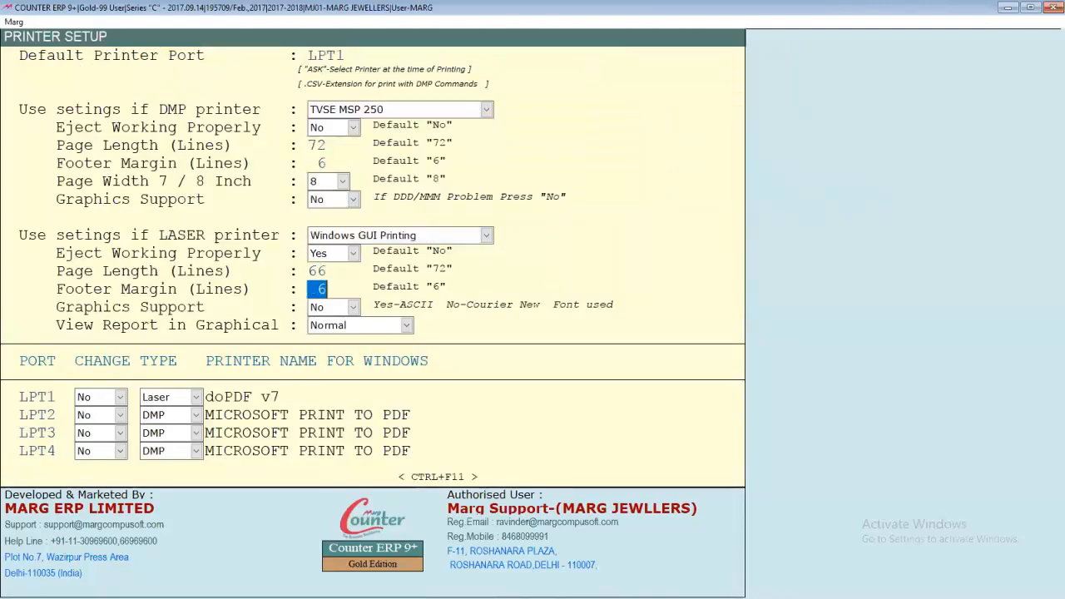
{"action": "key", "text": "alt+Down"}
{"action": "key", "text": "Up"}
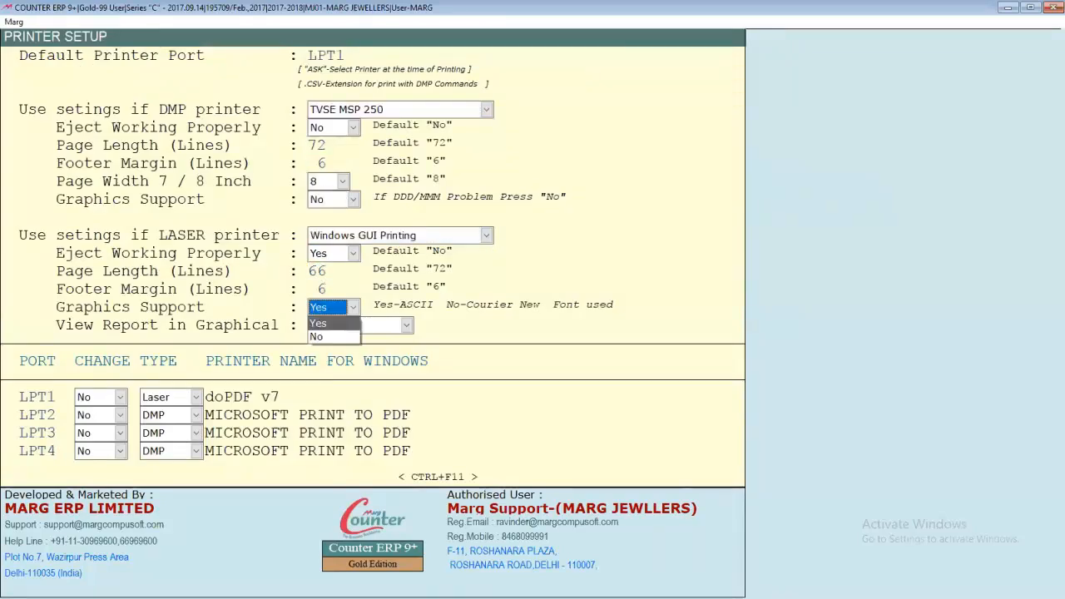
{"action": "key", "text": "Return"}
{"action": "key", "text": "Return"}
{"action": "key", "text": "Return"}
{"action": "key", "text": "Return"}
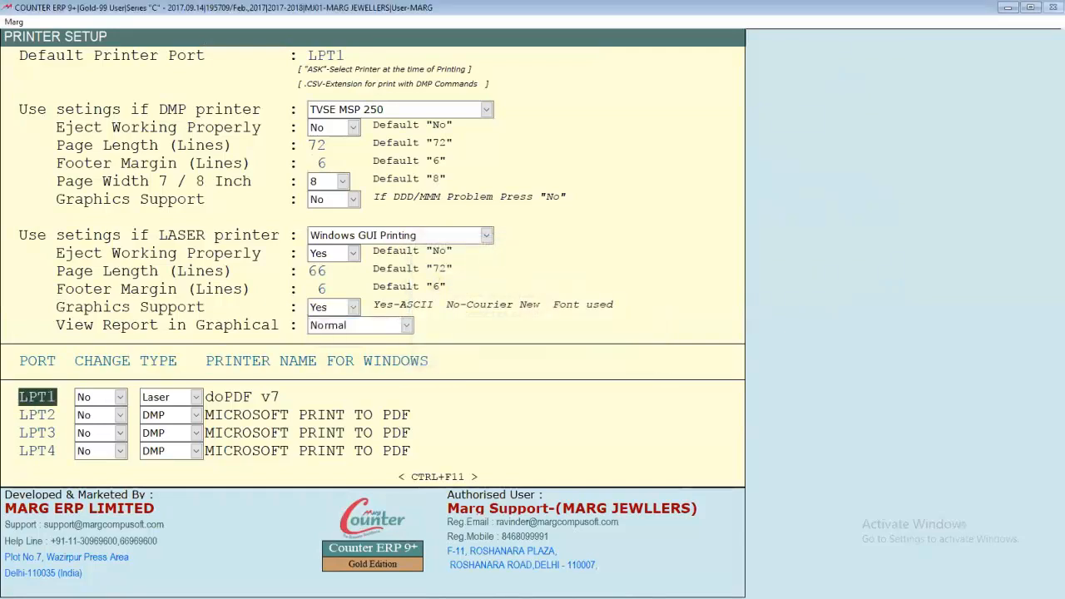
{"action": "key", "text": "Return"}
{"action": "key", "text": "Return"}
{"action": "key", "text": "Return"}
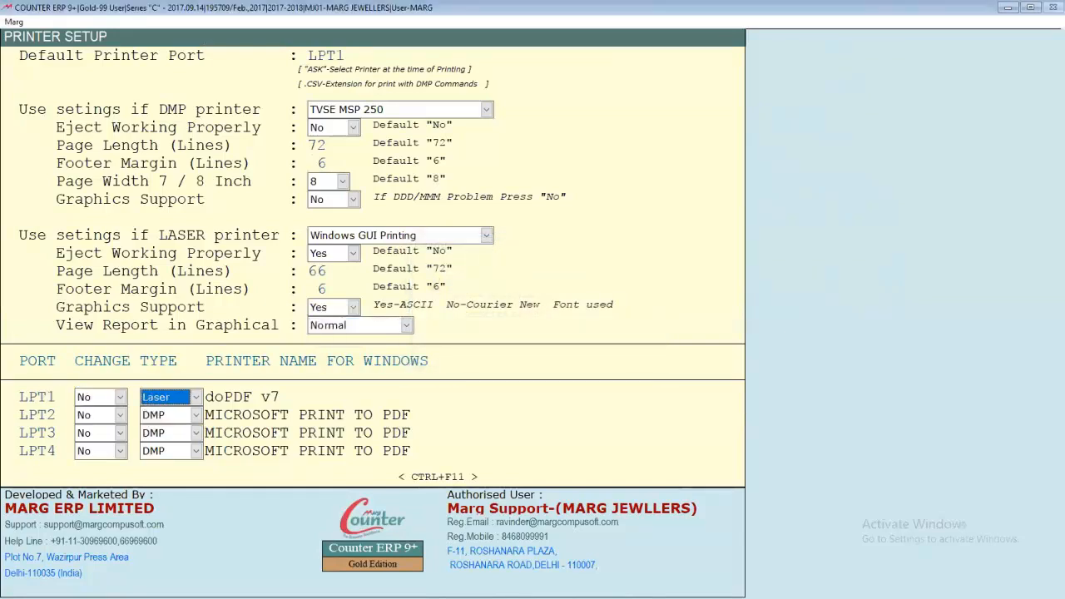
{"action": "key", "text": "Return"}
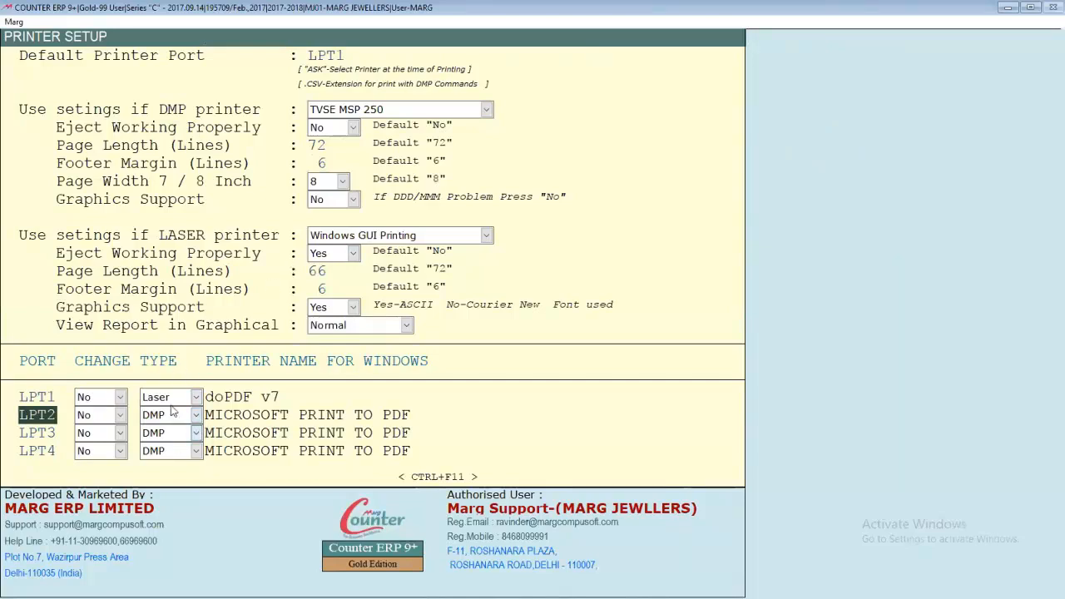
{"action": "key", "text": "Return"}
{"action": "key", "text": "Return"}
{"action": "key", "text": "Return"}
{"action": "key", "text": "Return"}
{"action": "key", "text": "Return"}
{"action": "key", "text": "Return"}
{"action": "key", "text": "Return"}
{"action": "key", "text": "Return"}
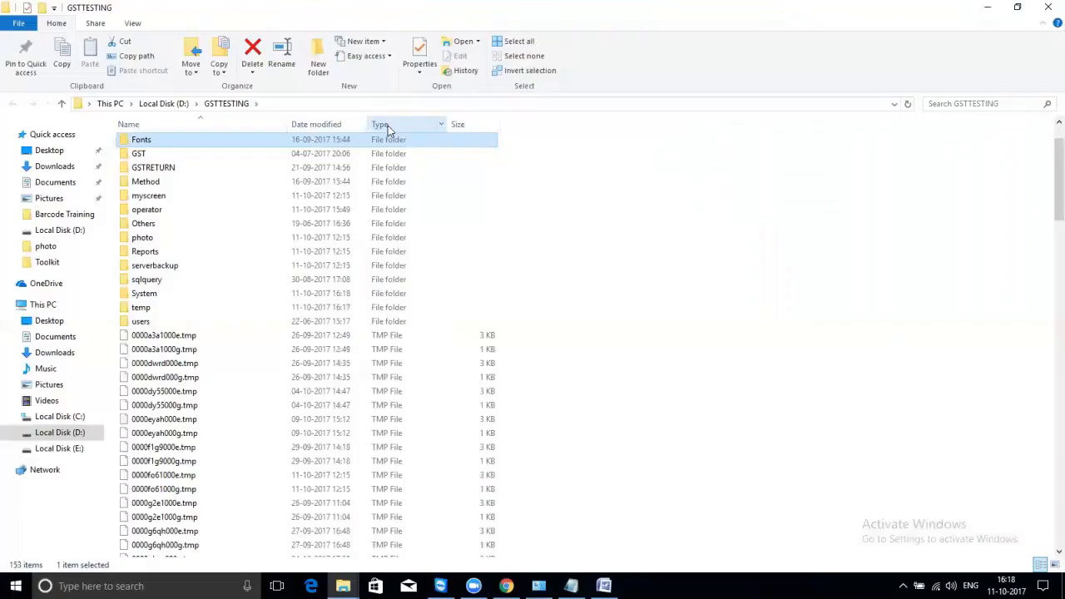
Copy all 14 font files from the D:\GSTTESTING\Fonts folder
{"action": "key", "text": "Return"}
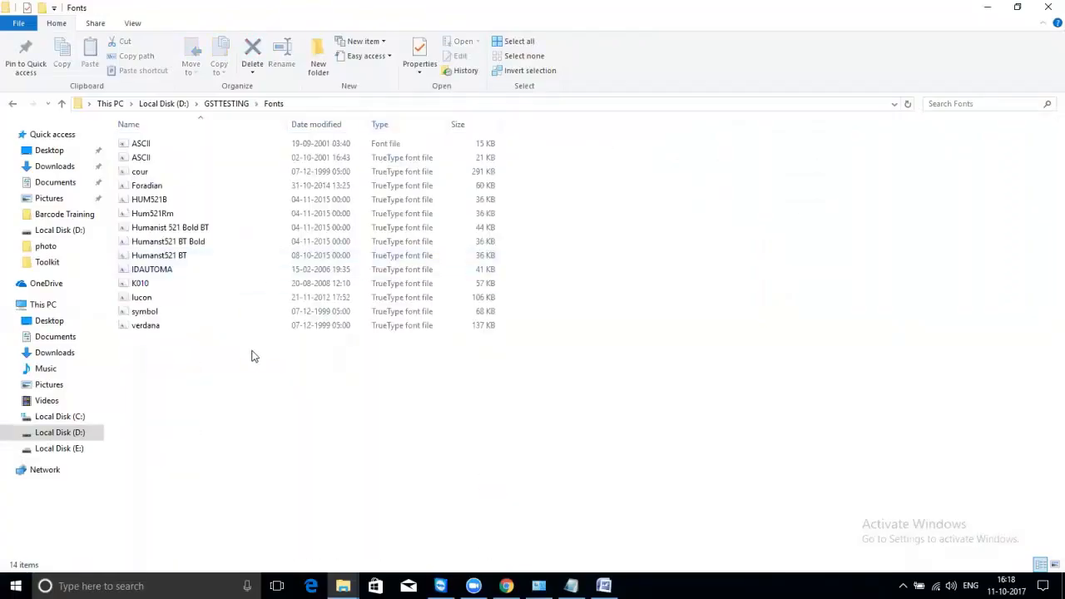
{"action": "key", "text": "ctrl+a"}
{"action": "key", "text": "ctrl+c"}
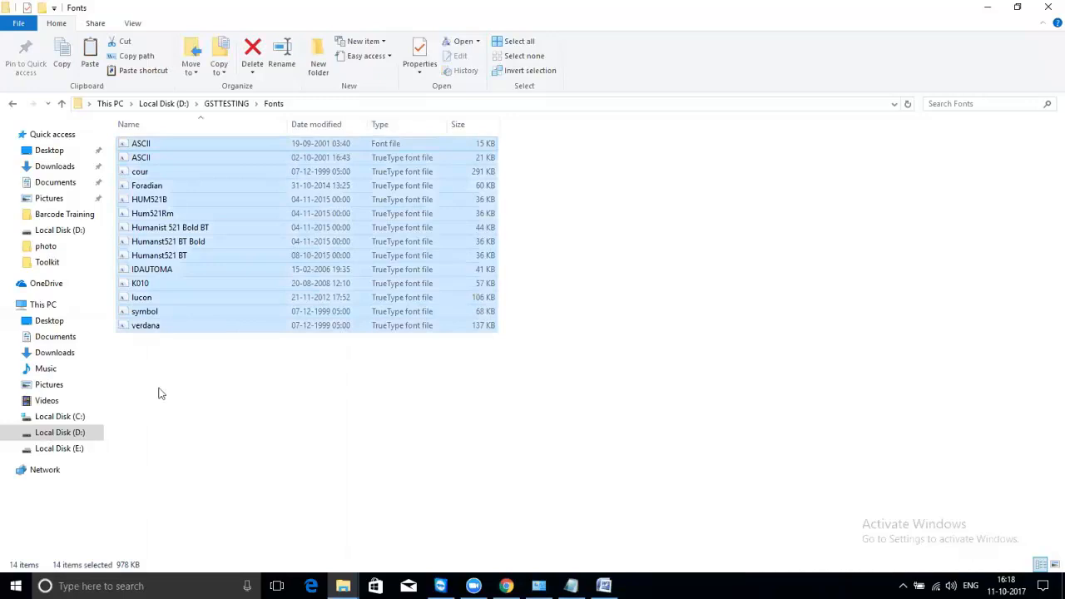
Paste the fonts into C:\Windows\Fonts, replacing all existing copies, then close the window
{"action": "left_click", "coordinate": [58, 417]}
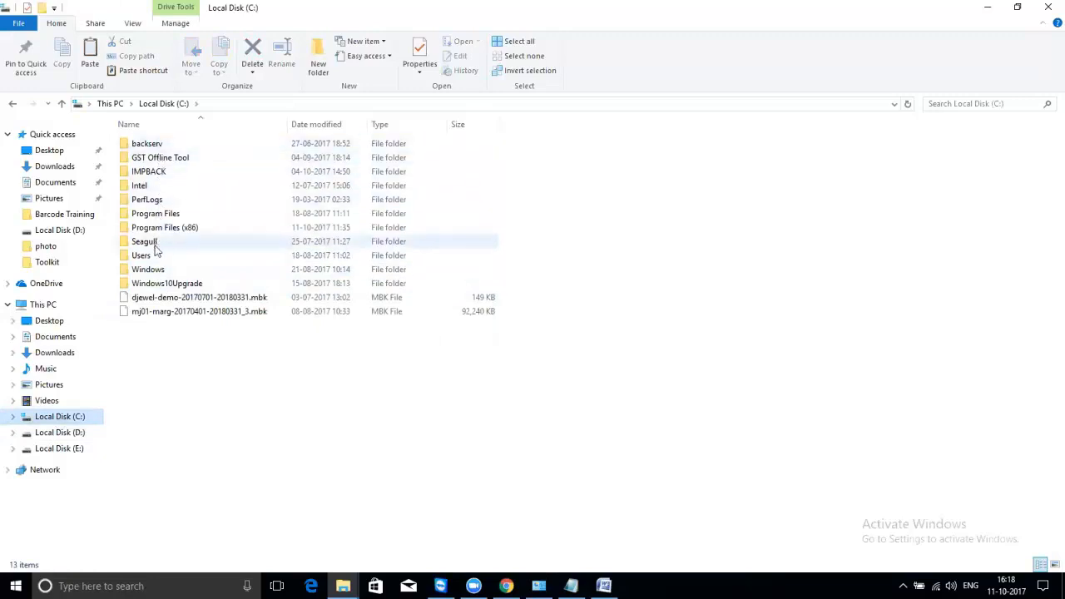
{"action": "double_click", "coordinate": [150, 270]}
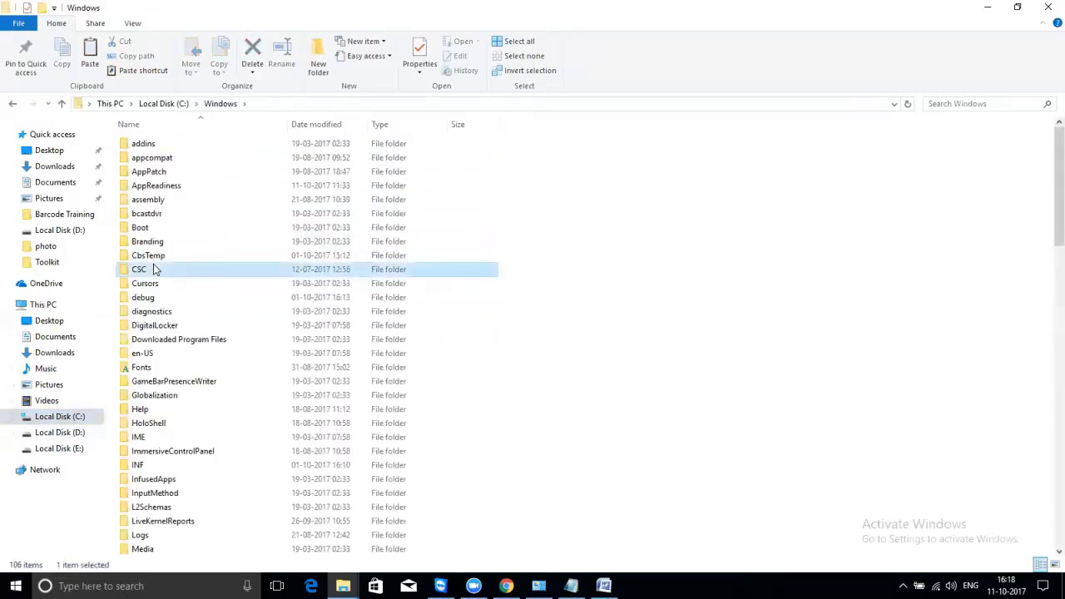
{"action": "key", "text": "f"}
{"action": "key", "text": "Return"}
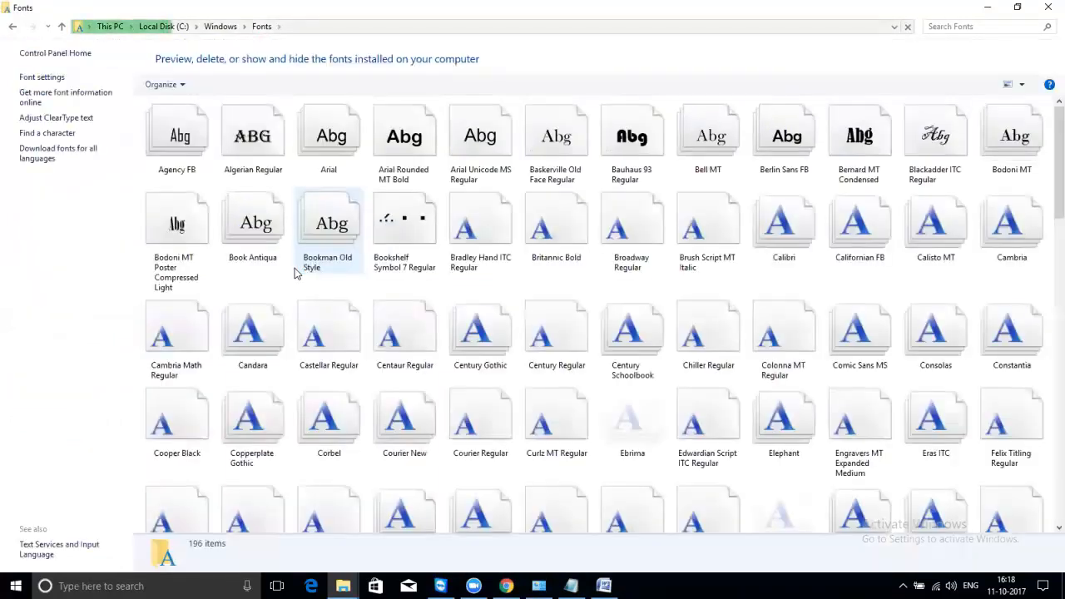
{"action": "key", "text": "ctrl+v"}
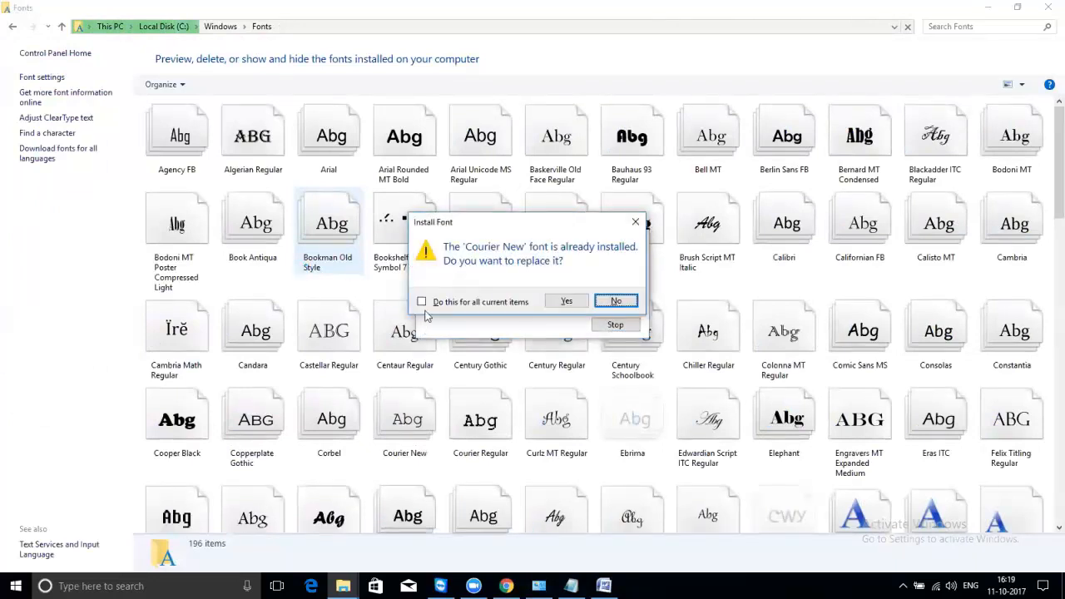
{"action": "left_click", "coordinate": [421, 301]}
{"action": "left_click", "coordinate": [564, 301]}
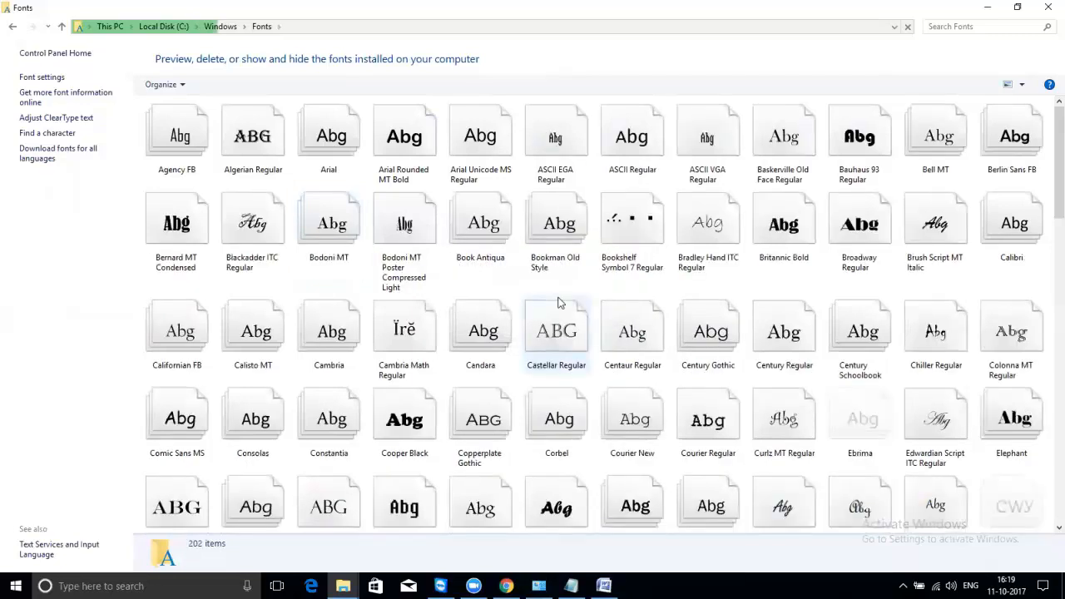
{"action": "left_click", "coordinate": [1049, 7]}
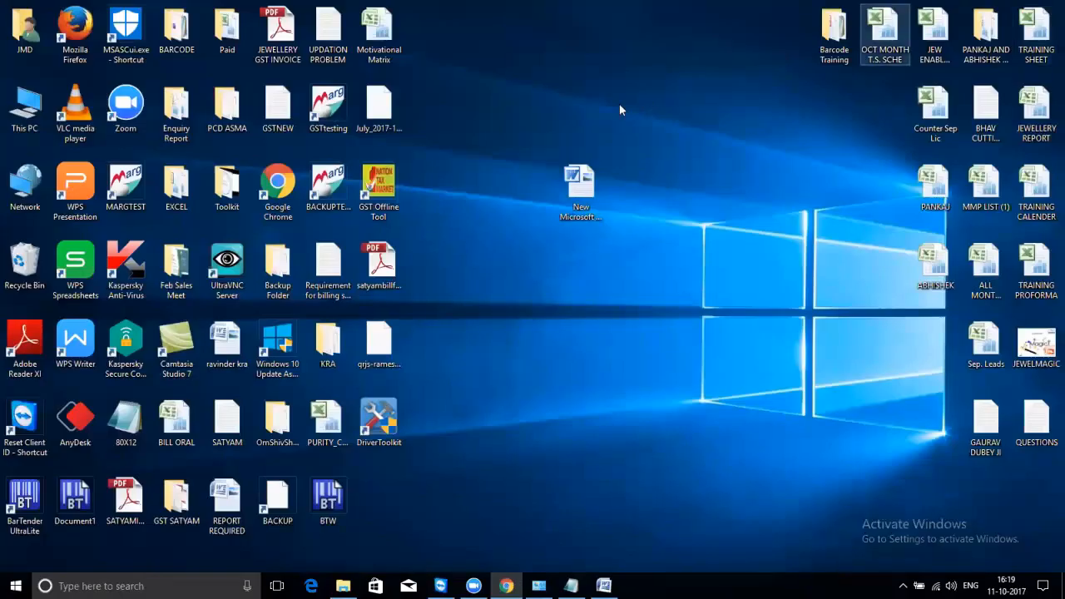
Restart Marg Counter ERP from the GSTtesting icon and log in with the user id
{"action": "double_click", "coordinate": [327, 114]}
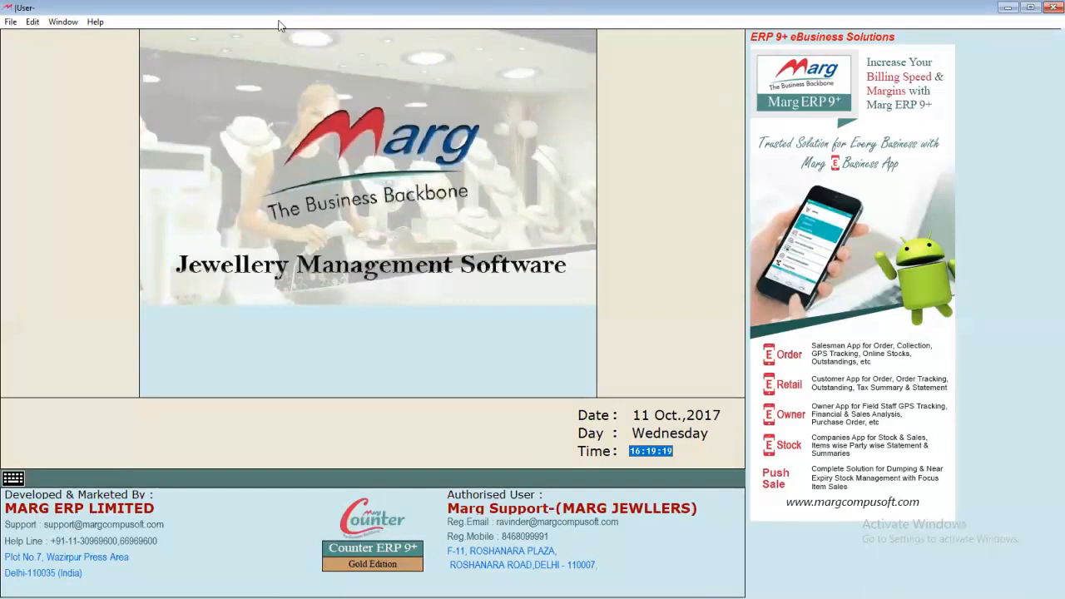
{"action": "type", "text": "marg"}
{"action": "key", "text": "Return"}
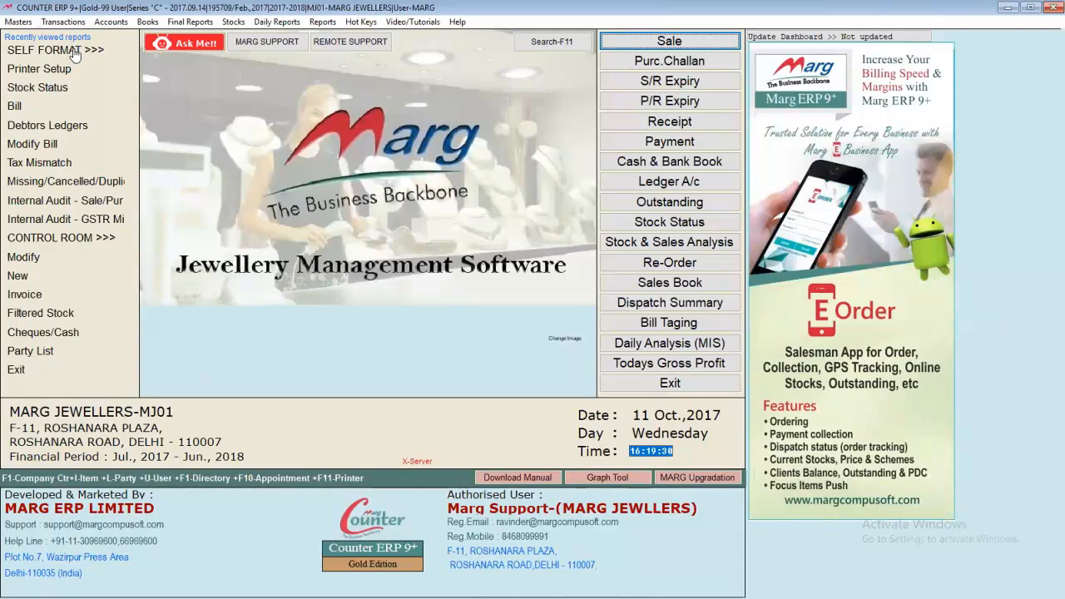
In Printer Setup (Ctrl+F11), set LASER Graphics Support to Yes and close the setup
{"action": "key", "text": "ctrl+F11"}
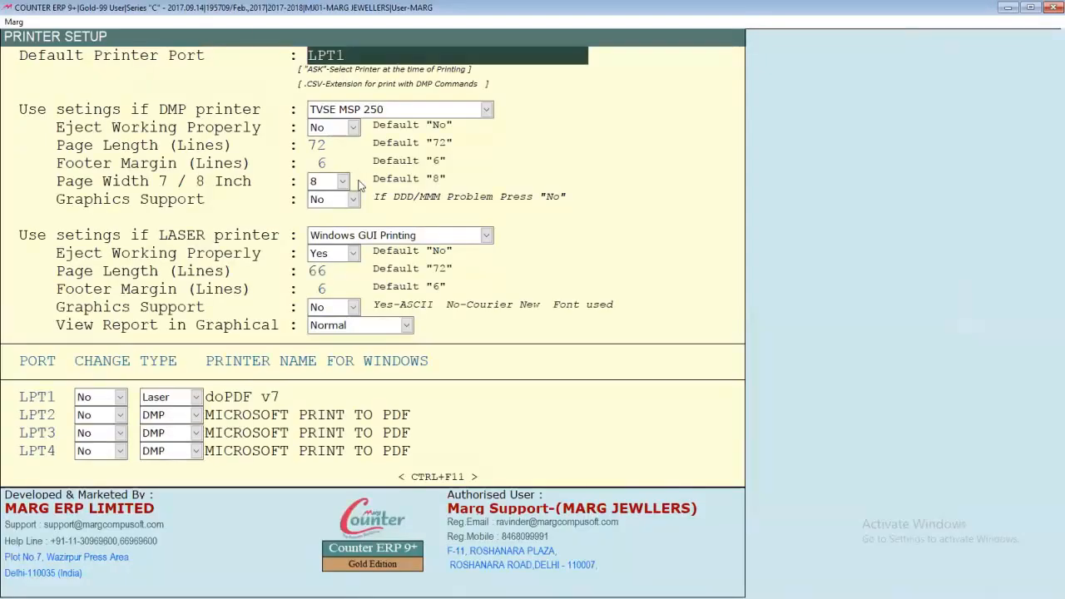
{"action": "key", "text": "Return"}
{"action": "key", "text": "Return"}
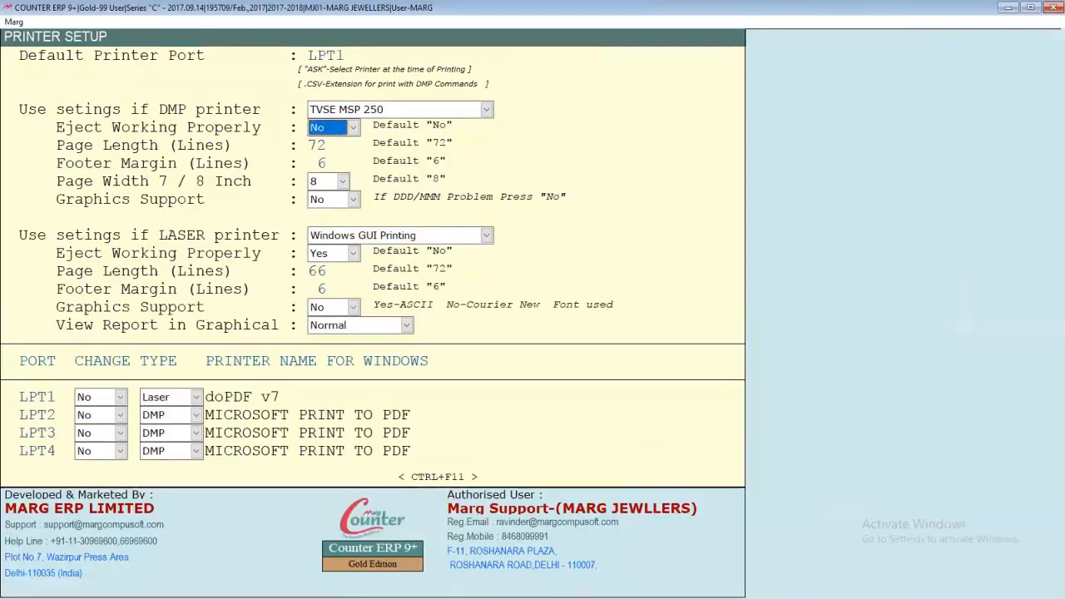
{"action": "key", "text": "Return"}
{"action": "key", "text": "Return"}
{"action": "key", "text": "Return"}
{"action": "key", "text": "Return"}
{"action": "key", "text": "Return"}
{"action": "key", "text": "Return"}
{"action": "key", "text": "Return"}
{"action": "key", "text": "Return"}
{"action": "key", "text": "Return"}
{"action": "key", "text": "y"}
{"action": "key", "text": "Return"}
{"action": "key", "text": "Return"}
{"action": "key", "text": "Return"}
{"action": "key", "text": "Return"}
{"action": "key", "text": "Return"}
{"action": "key", "text": "Return"}
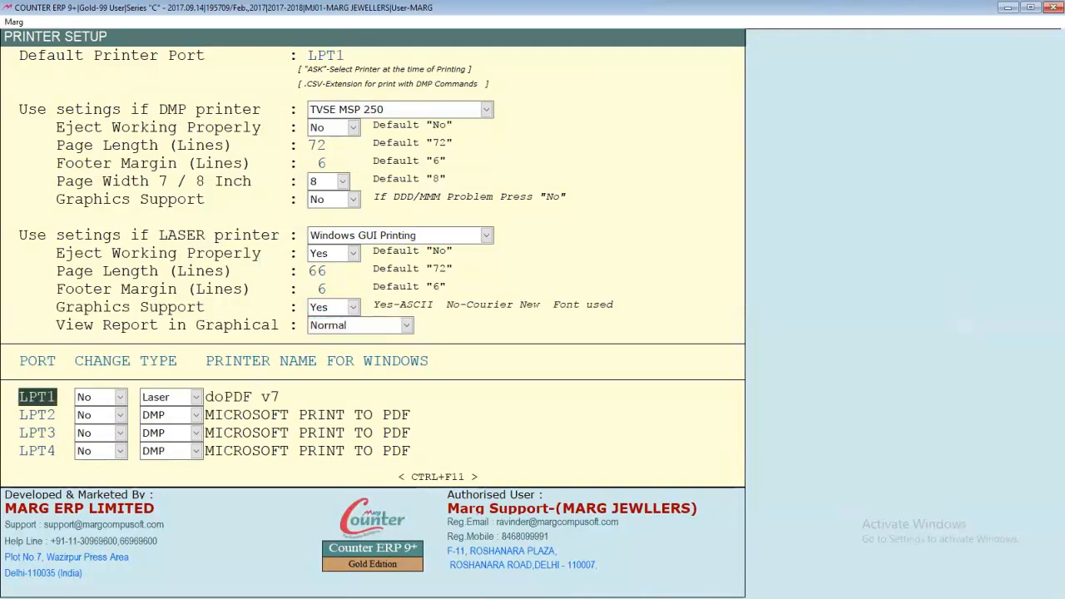
{"action": "key", "text": "Return"}
{"action": "key", "text": "Return"}
{"action": "key", "text": "Return"}
{"action": "key", "text": "Return"}
{"action": "key", "text": "Return"}
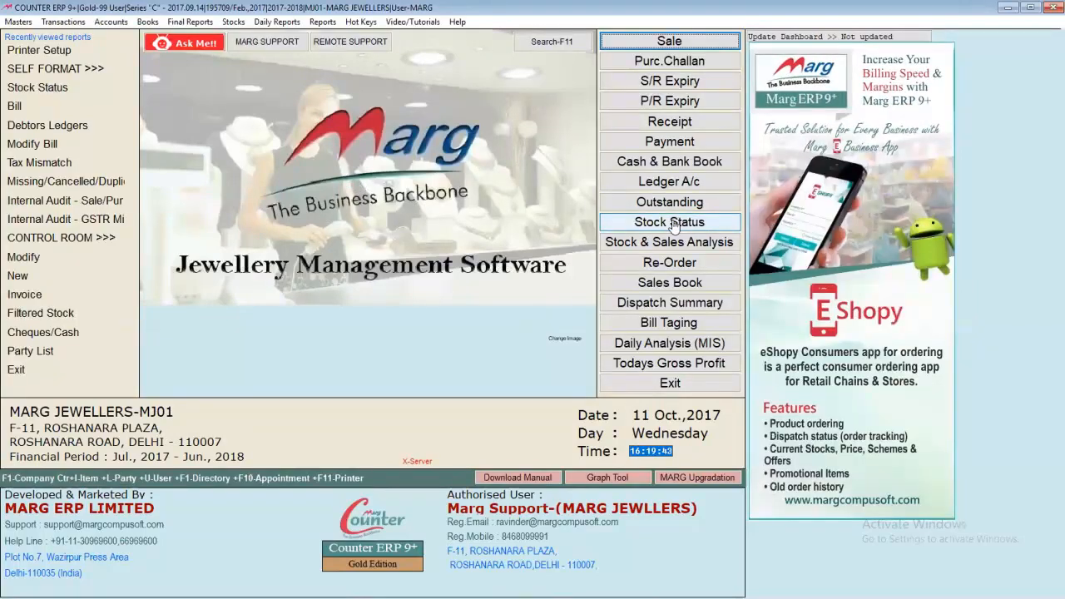
From the closing stock report, choose the Label print option for barcode labels
{"action": "left_click", "coordinate": [672, 219]}
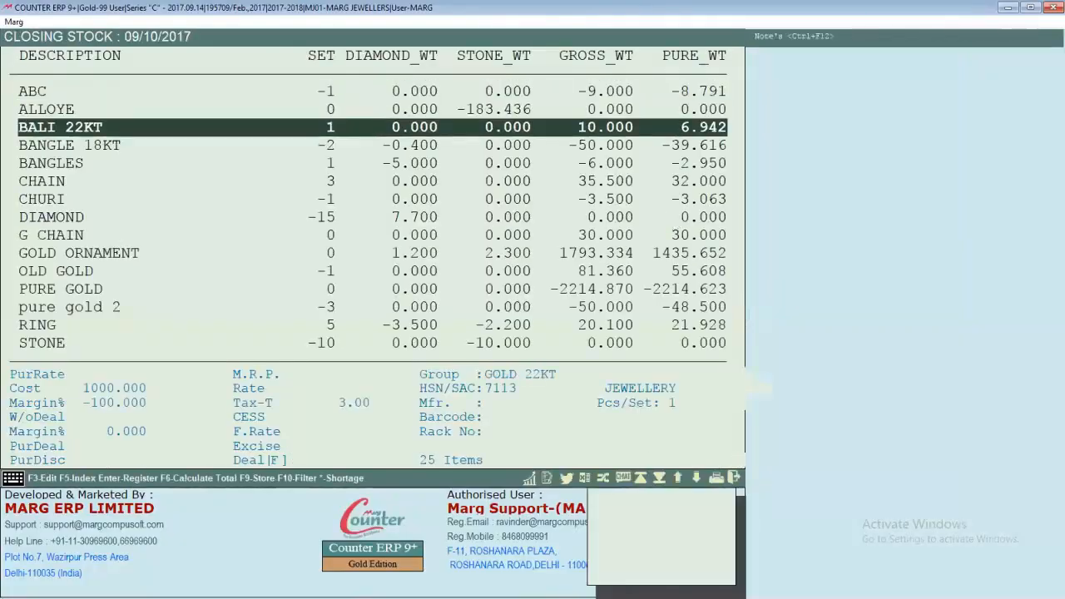
{"action": "key", "text": "alt+l"}
{"action": "key", "text": "Right"}
{"action": "key", "text": "Left"}
{"action": "key", "text": "Return"}
Print the BALI 22KT labels to doPDF and confirm saving the PDF file
{"action": "key", "text": "Return"}
{"action": "key", "text": "Return"}
{"action": "key", "text": "Return"}
{"action": "key", "text": "Return"}
{"action": "key", "text": "alt+p"}
{"action": "key", "text": "Return"}
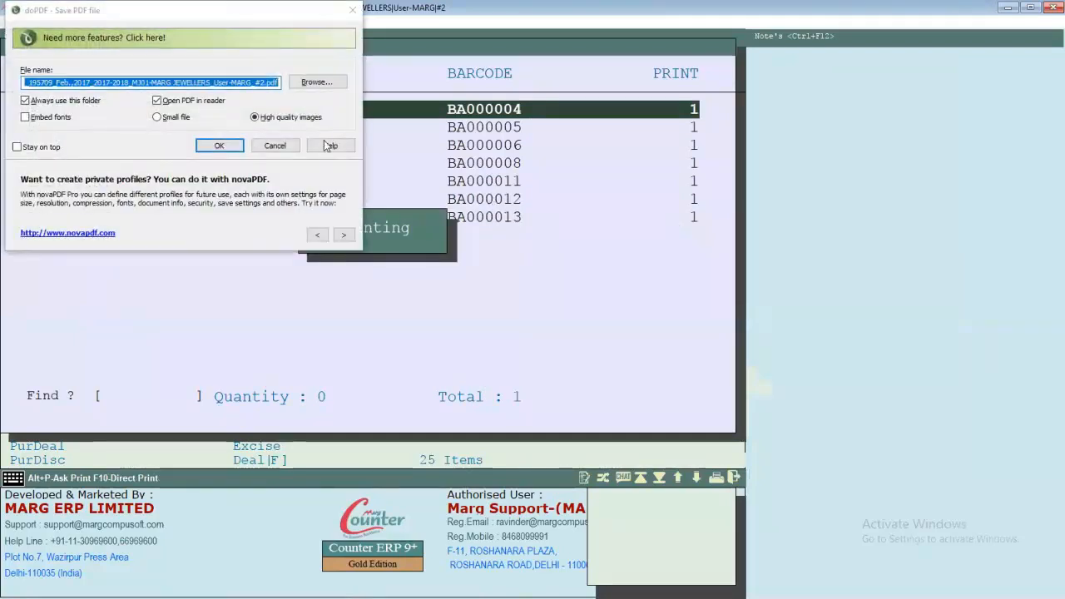
{"action": "key", "text": "Return"}
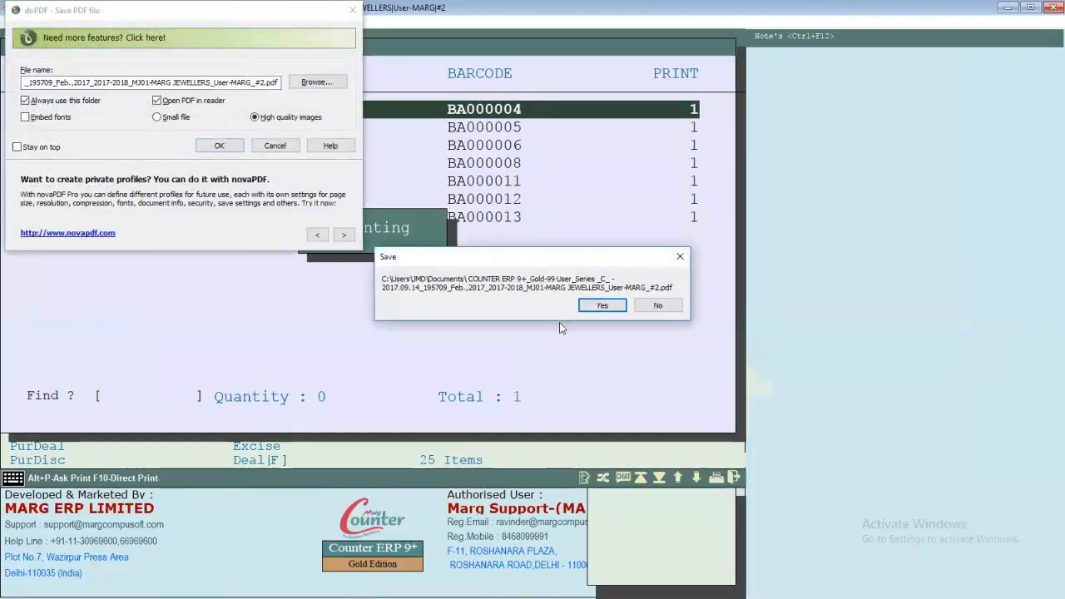
{"action": "left_click", "coordinate": [600, 304]}
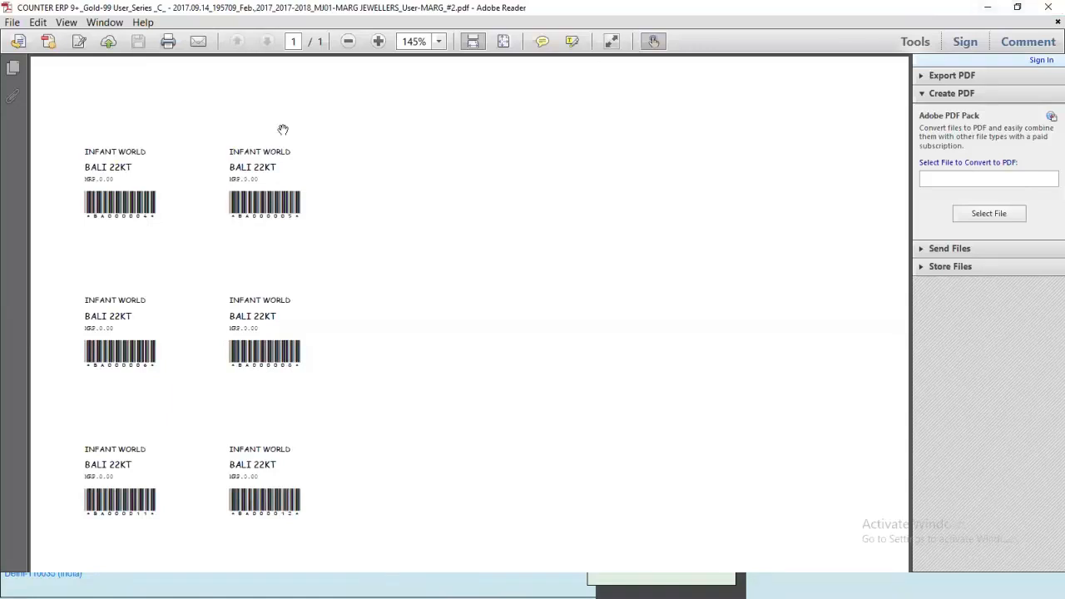
Close the two-across label PDF in Adobe Reader to return to the Closing Stock list
{"action": "left_click", "coordinate": [1049, 7]}
{"action": "left_click", "coordinate": [696, 114]}
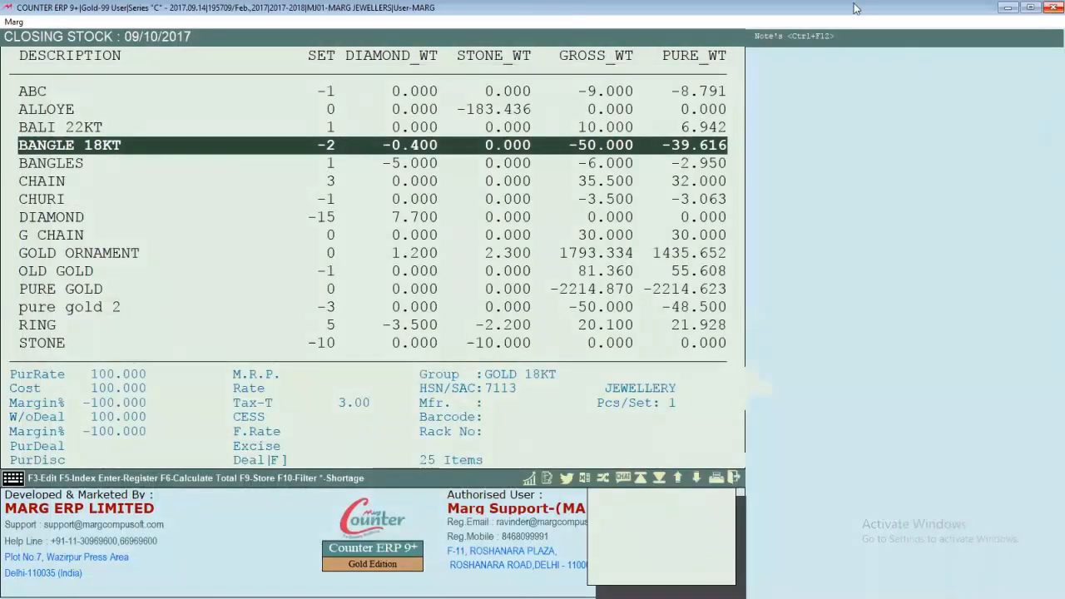